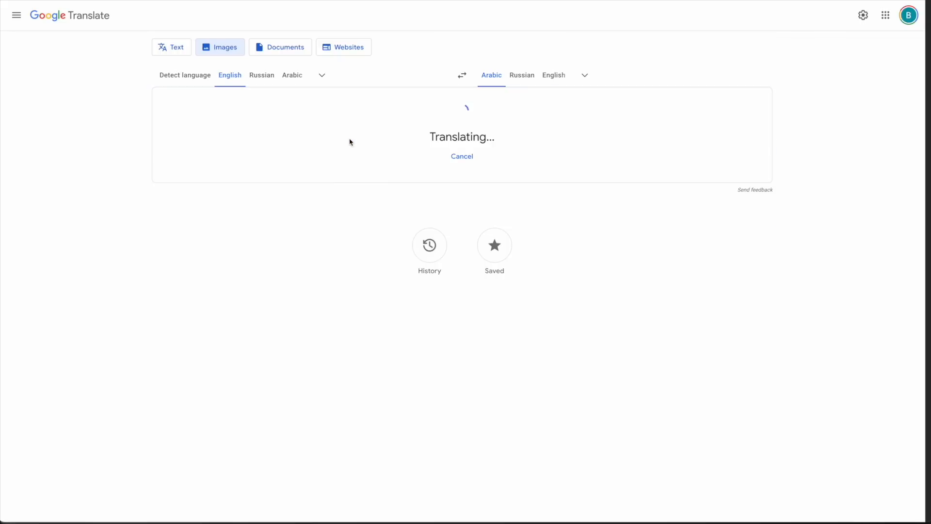
- Translate the text in the uploaded image from Arabic to English and copy the translated text
{"action": "left_click", "coordinate": [295, 75]}
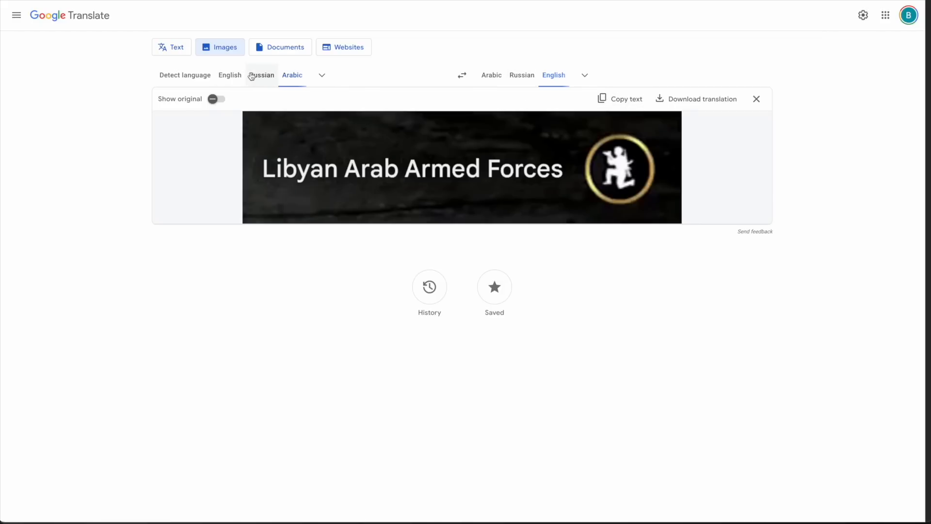
{"action": "left_click", "coordinate": [608, 98]}
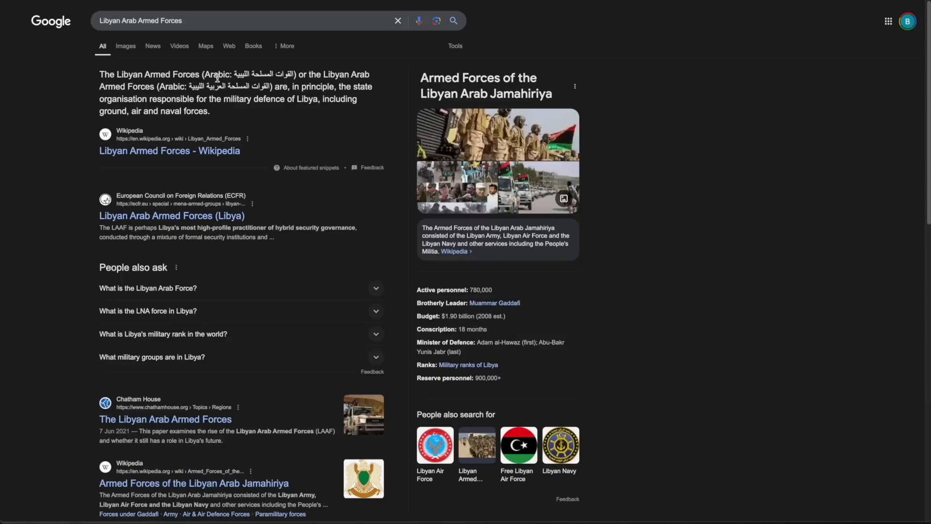
- Open the Wikipedia article on the Libyan Armed Forces, compare it with the caption screenshot, and close the screenshot
{"action": "left_click", "coordinate": [187, 152]}
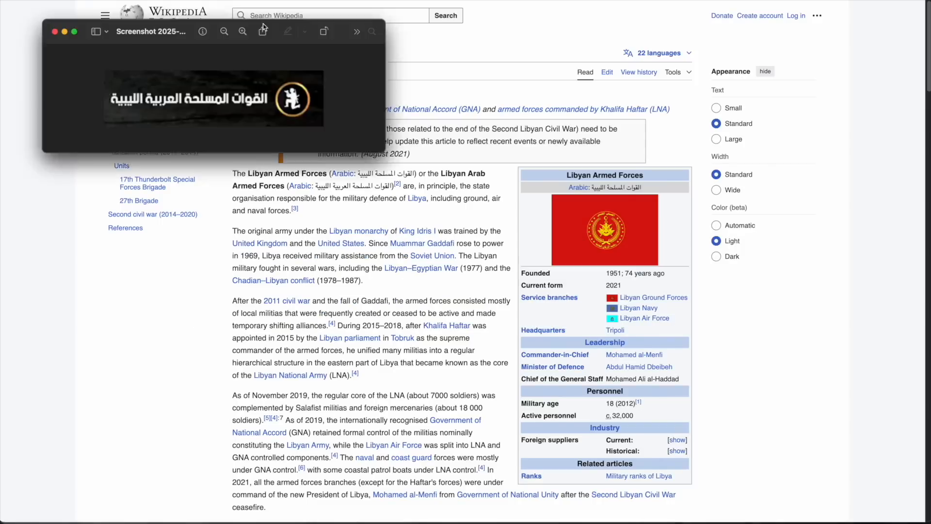
{"action": "left_click_drag", "start_coordinate": [248, 14], "coordinate": [414, 36]}
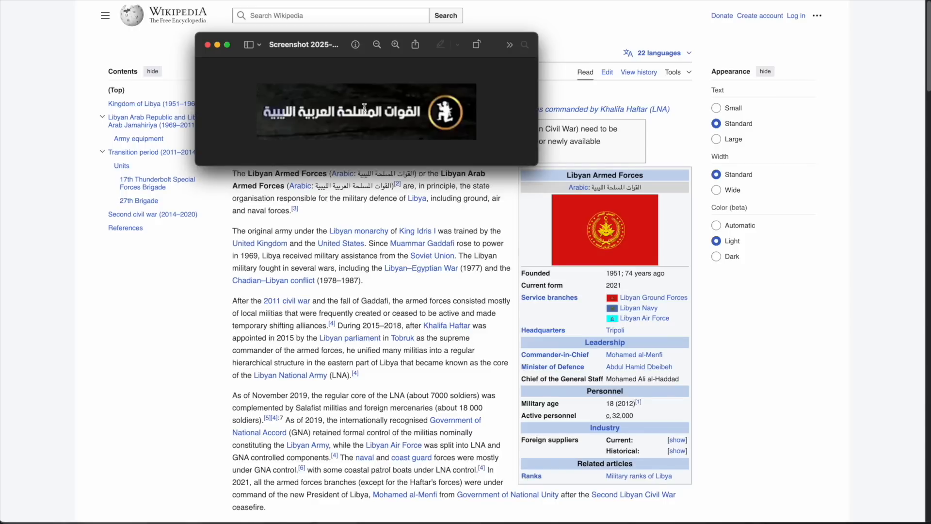
{"action": "left_click", "coordinate": [207, 45]}
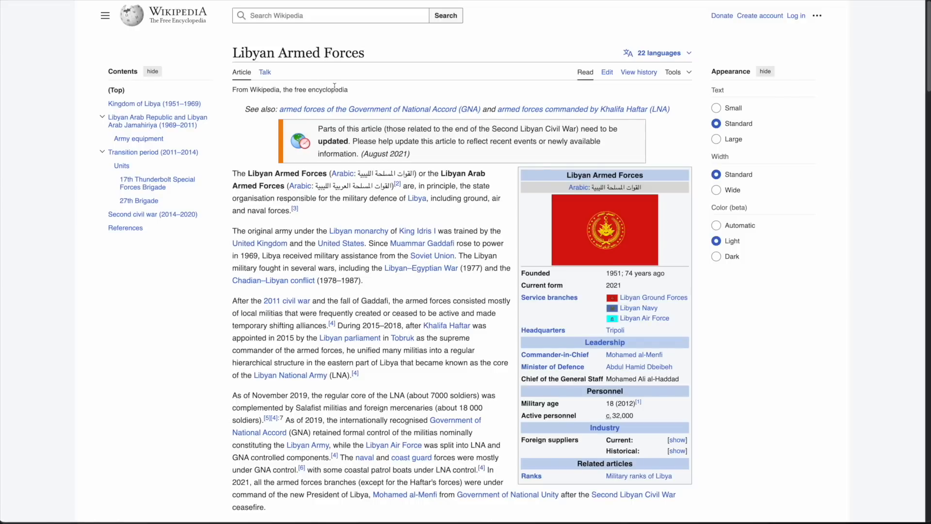
- Switch to QuickTime Player and take a screenshot of the round soldier emblem beside the Arabic caption in the findthisbuild video
{"action": "key", "text": "super+Tab"}
{"action": "key", "text": "super+Tab"}
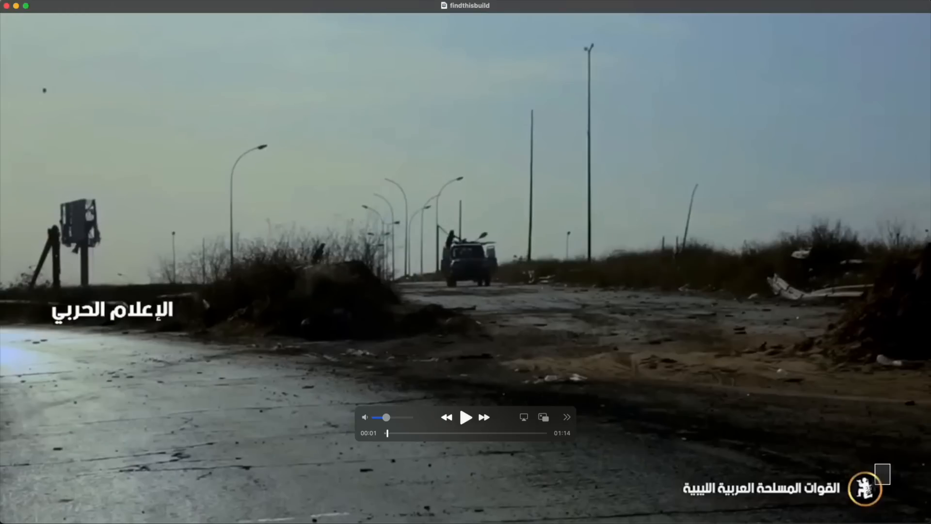
{"action": "left_click_drag", "start_coordinate": [891, 463], "coordinate": [845, 511]}
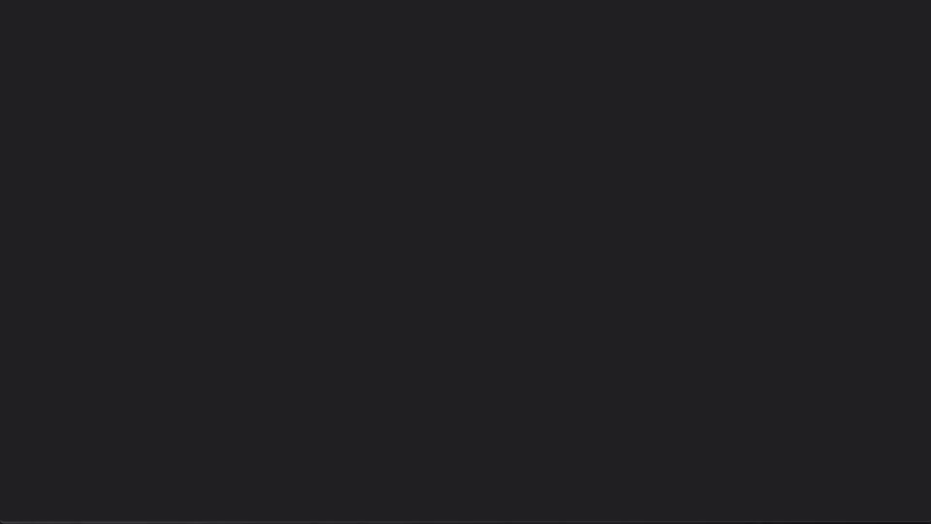
- Run a Google Lens search with the screenshot of the soldier emblem
{"action": "left_click", "coordinate": [581, 174]}
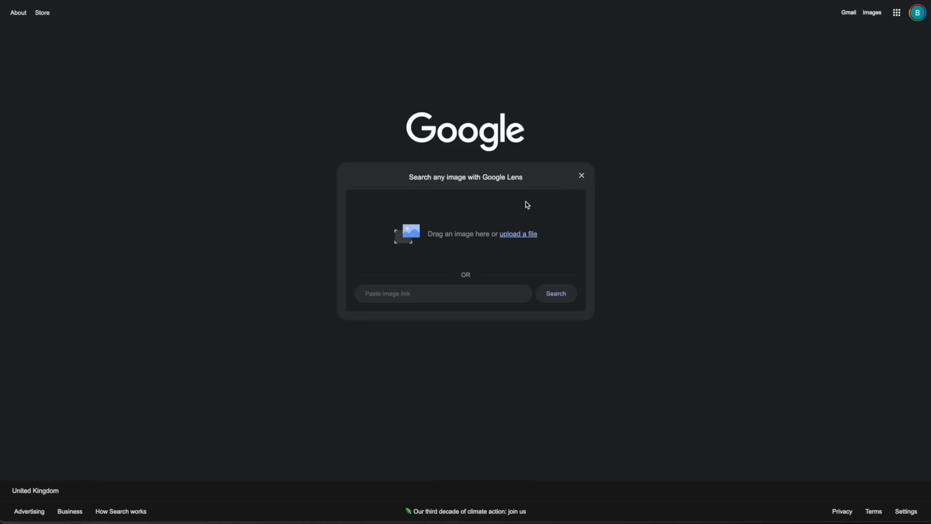
{"action": "key", "text": "super+Tab"}
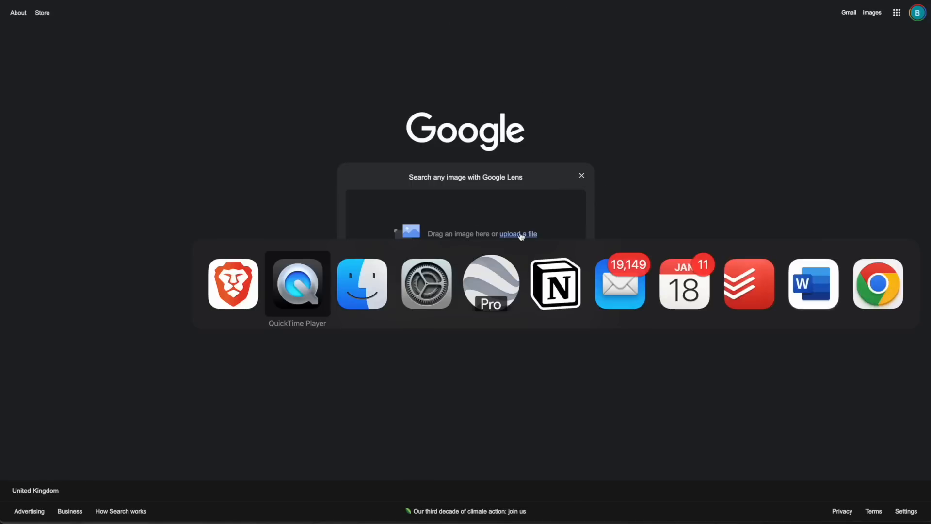
{"action": "key", "text": "super+Tab"}
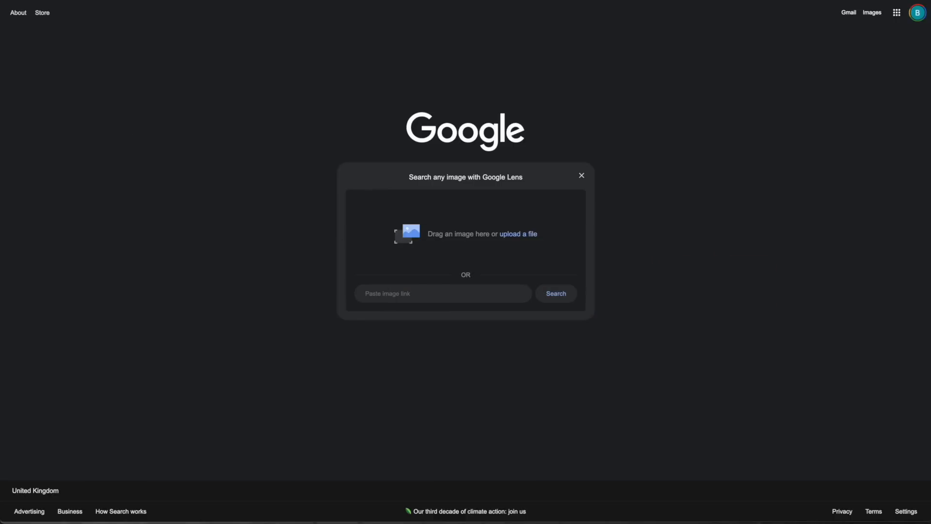
{"action": "left_click_drag", "start_coordinate": [110, 163], "coordinate": [393, 229]}
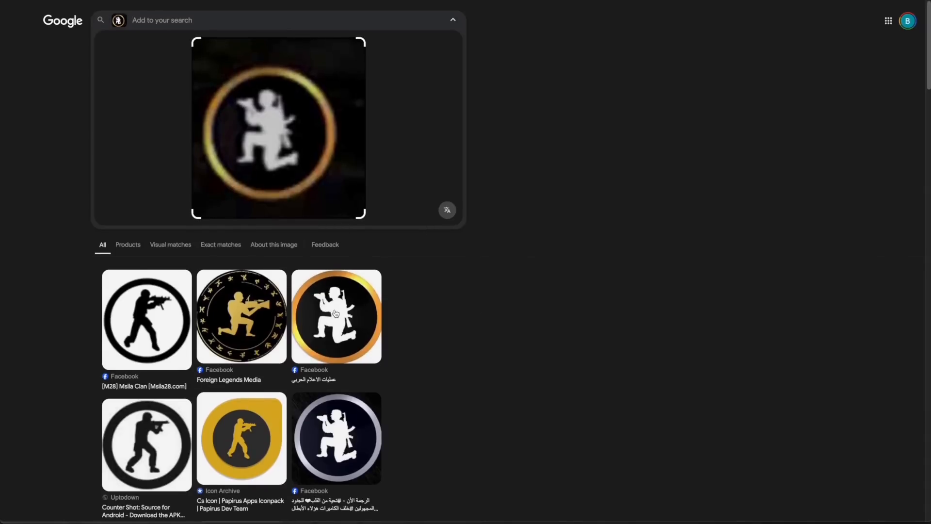
- Examine the Lens matches for the emblem, opening the gold-ringed kneeling-soldier Facebook result and the similar Al Hadath Libya result
{"action": "scroll", "coordinate": [335, 313], "scroll_direction": "down", "scroll_amount": 5}
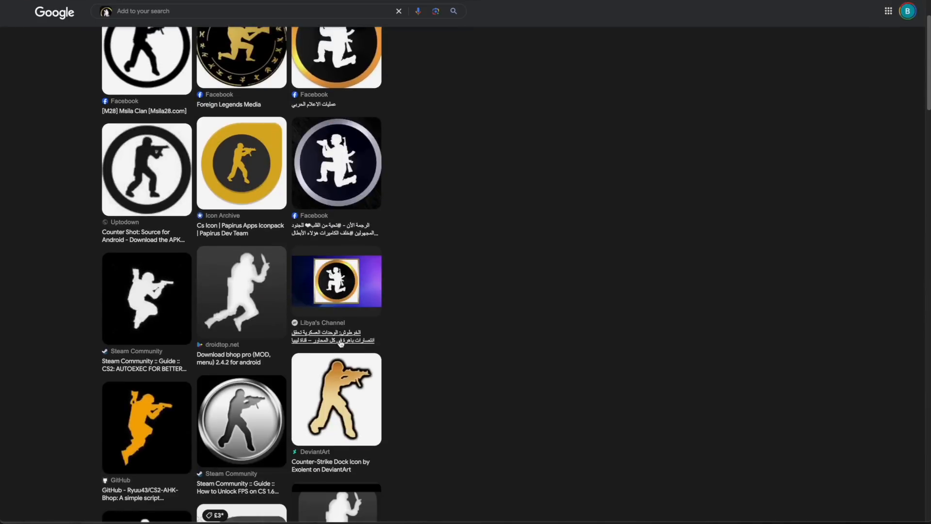
{"action": "scroll", "coordinate": [327, 310], "scroll_direction": "up", "scroll_amount": 5}
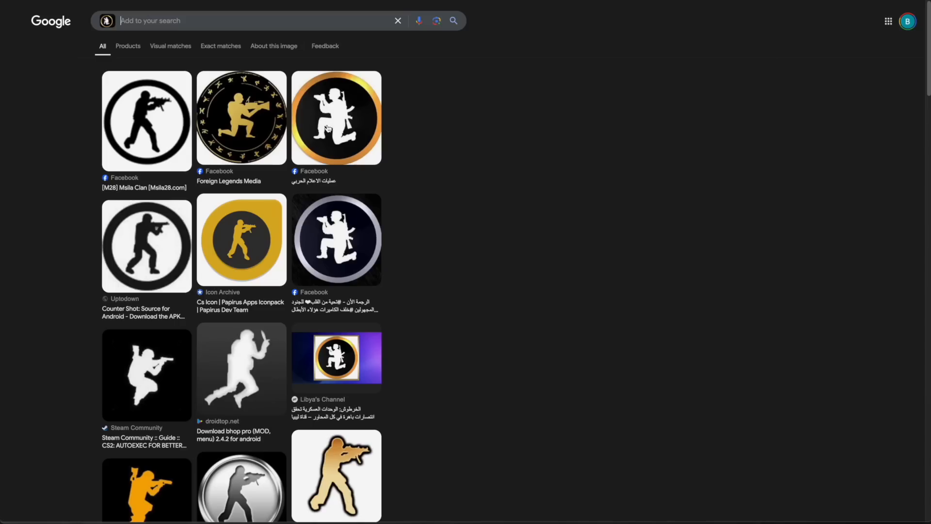
{"action": "left_click", "coordinate": [330, 135]}
{"action": "scroll", "coordinate": [718, 423], "scroll_direction": "down", "scroll_amount": 2}
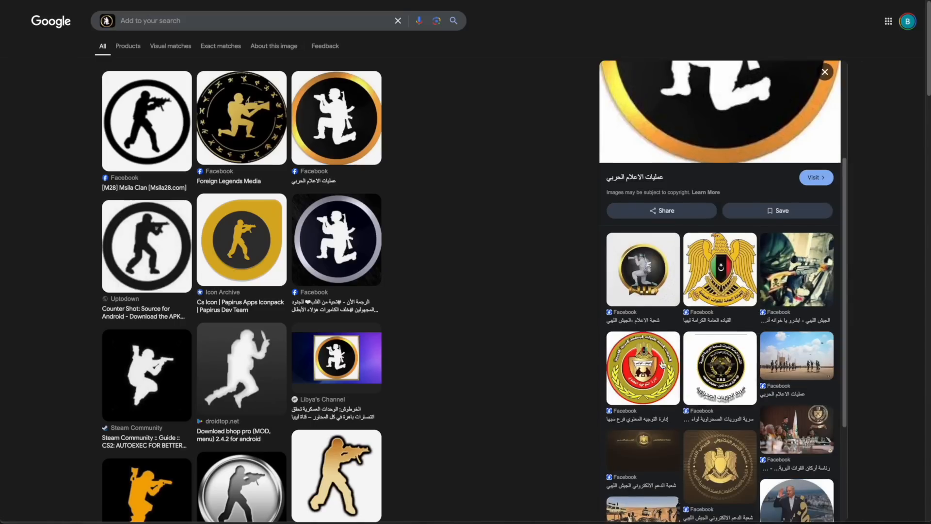
{"action": "scroll", "coordinate": [320, 334], "scroll_direction": "down", "scroll_amount": 1}
{"action": "scroll", "coordinate": [320, 334], "scroll_direction": "down", "scroll_amount": 8}
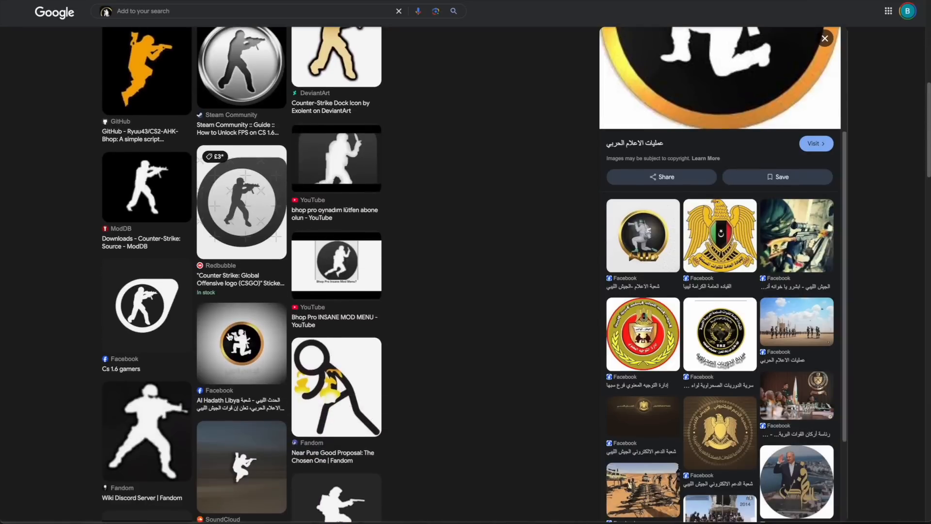
{"action": "left_click", "coordinate": [247, 336]}
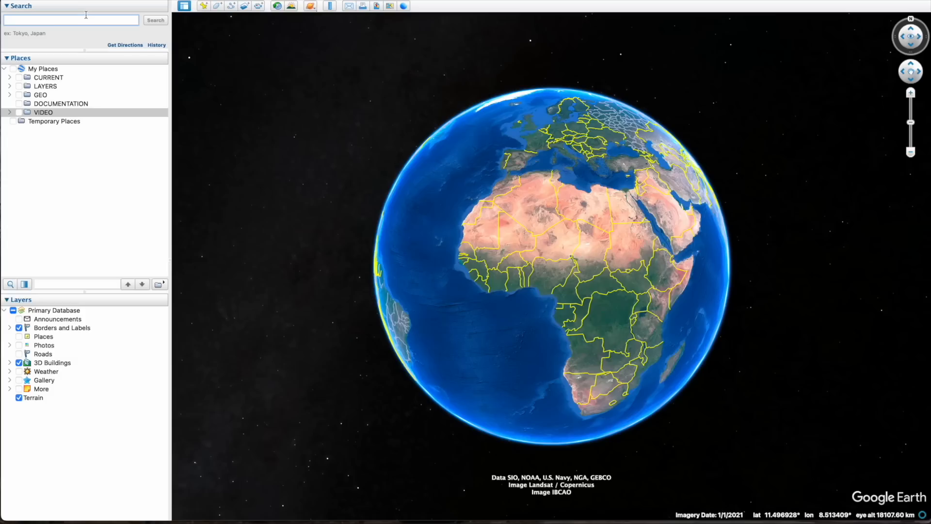
- Search for "libya" in Google Earth Pro and bring the country into view
{"action": "type", "text": "libya"}
{"action": "key", "text": "Return"}
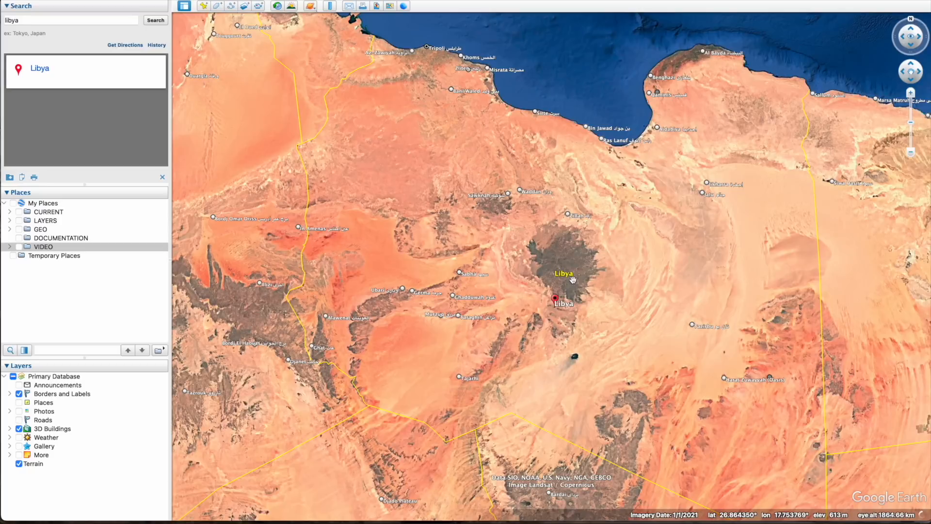
{"action": "scroll", "coordinate": [572, 279], "scroll_direction": "down", "scroll_amount": 3}
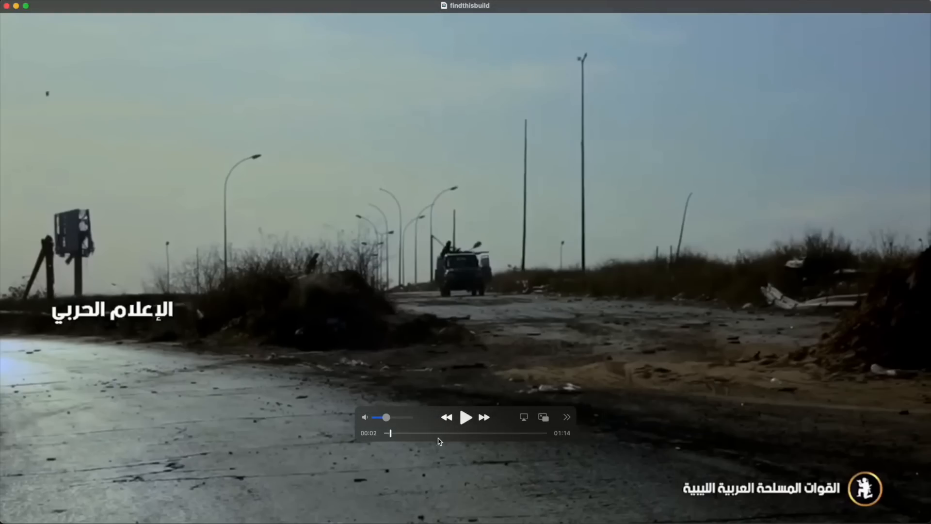
- Move the findthisbuild video in QuickTime Player to about 00:07 to review the road scene
{"action": "left_click_drag", "start_coordinate": [439, 434], "coordinate": [401, 437]}
- Switch to the browser, search Google for "biggest cities in libya", and open Wikipedia's List of cities in Libya
{"action": "key", "text": "super+Tab"}
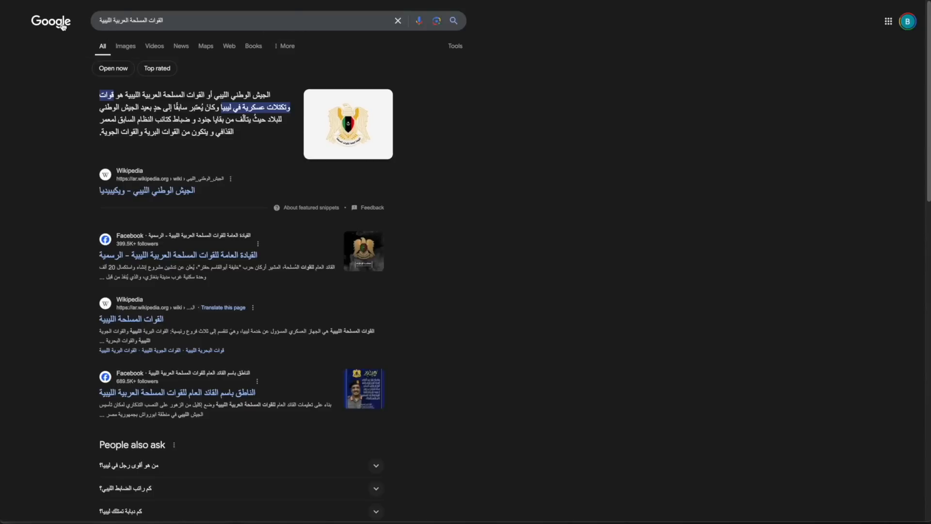
{"action": "left_click", "coordinate": [50, 21]}
{"action": "left_click", "coordinate": [420, 181]}
{"action": "type", "text": "biggest citie"}
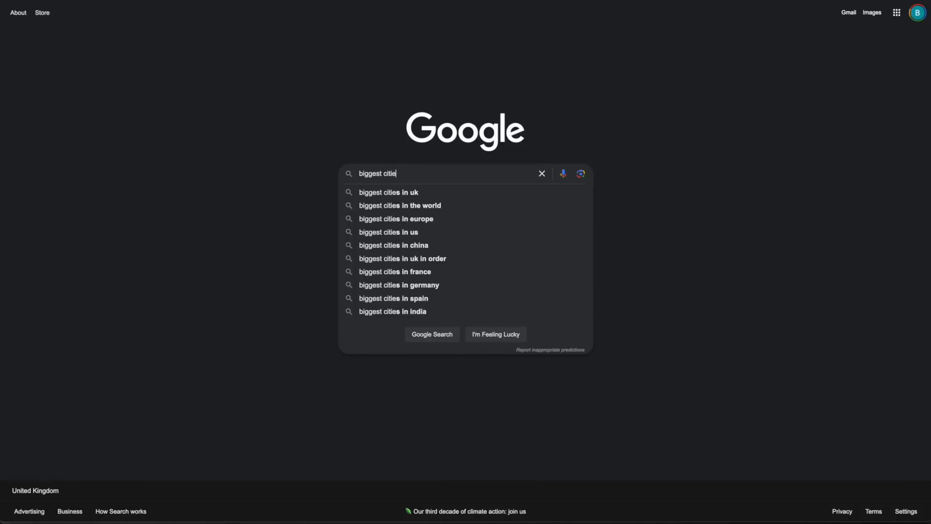
{"action": "type", "text": "s in libya"}
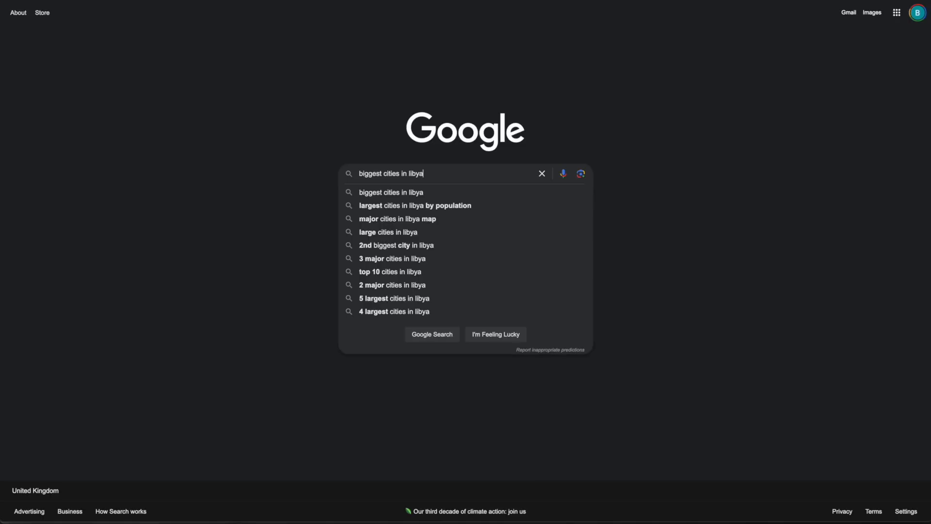
{"action": "key", "text": "Return"}
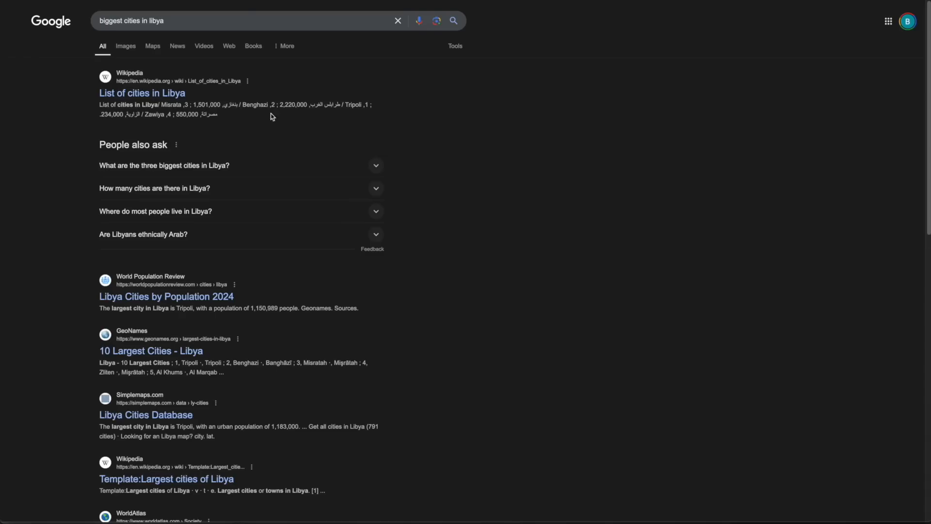
{"action": "left_click", "coordinate": [154, 93]}
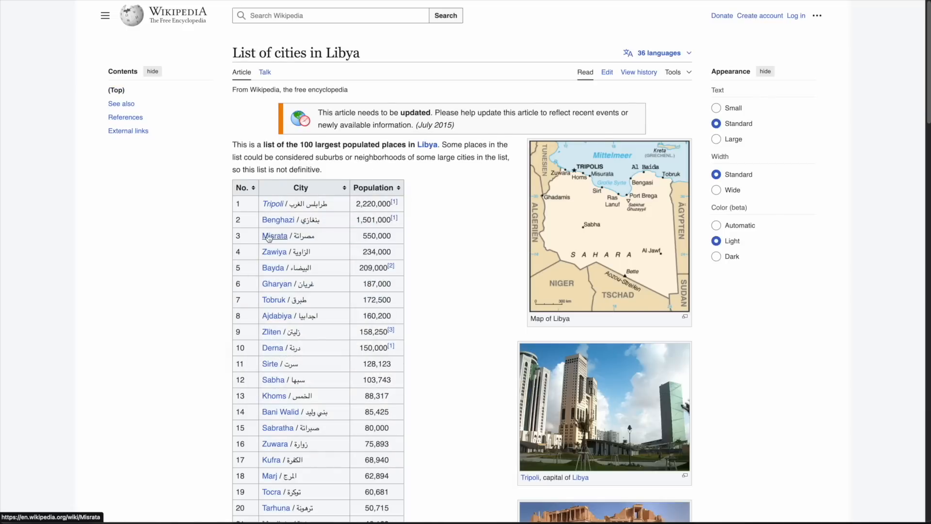
{"action": "mouse_move", "coordinate": [277, 275]}
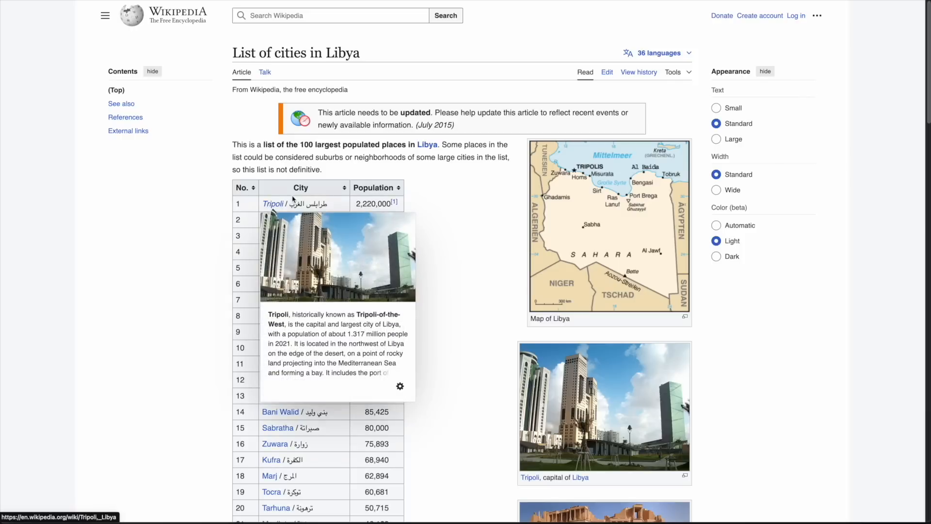
- Switch back to QuickTime Player and examine the road and streetlights in the video at 00:02 and 00:25
{"action": "key", "text": "super+Tab"}
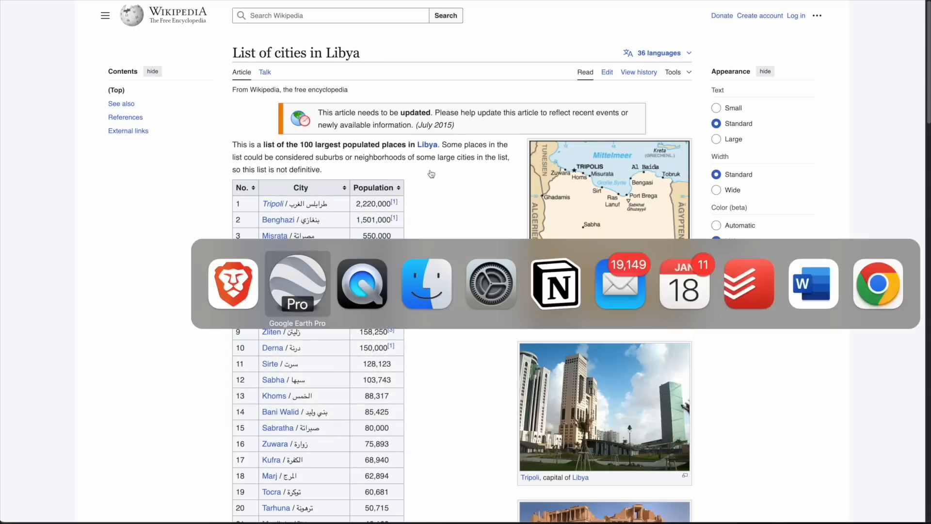
{"action": "key", "text": "super+Tab"}
{"action": "key", "text": "Tab"}
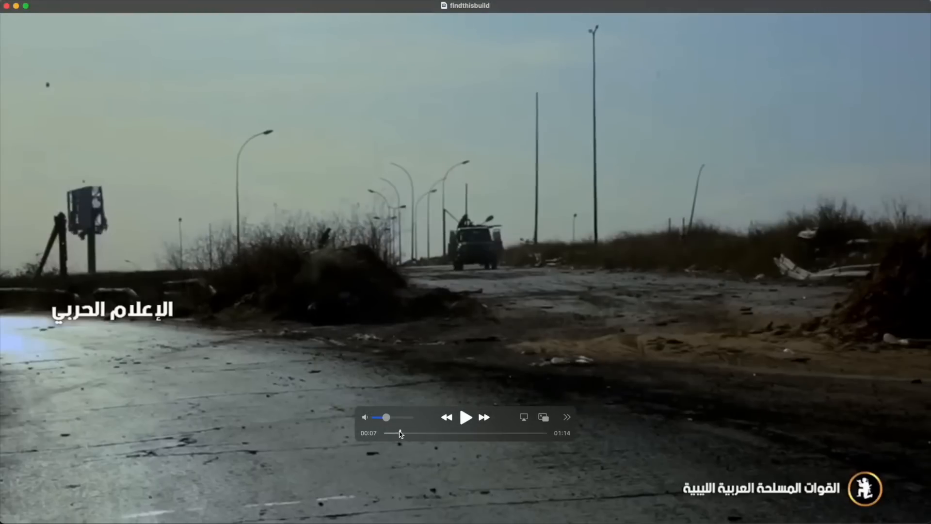
{"action": "left_click", "coordinate": [395, 433]}
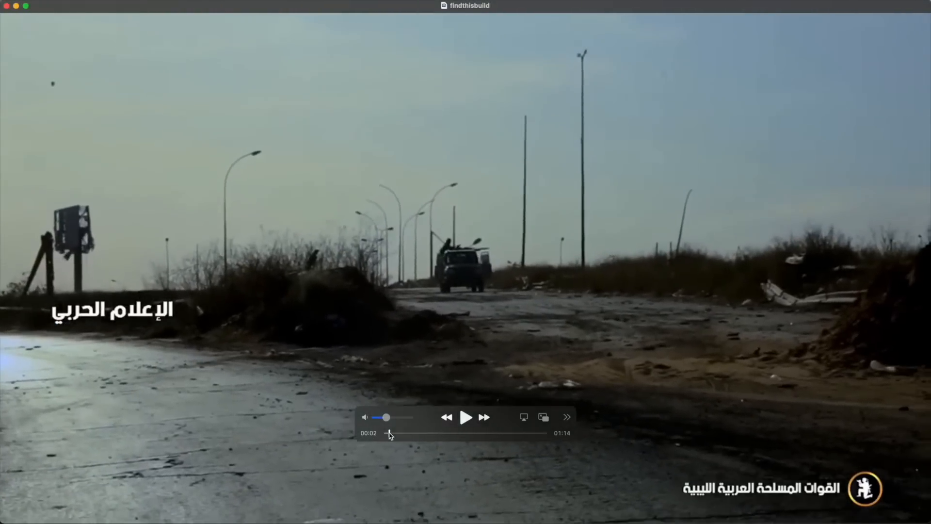
{"action": "left_click", "coordinate": [440, 432]}
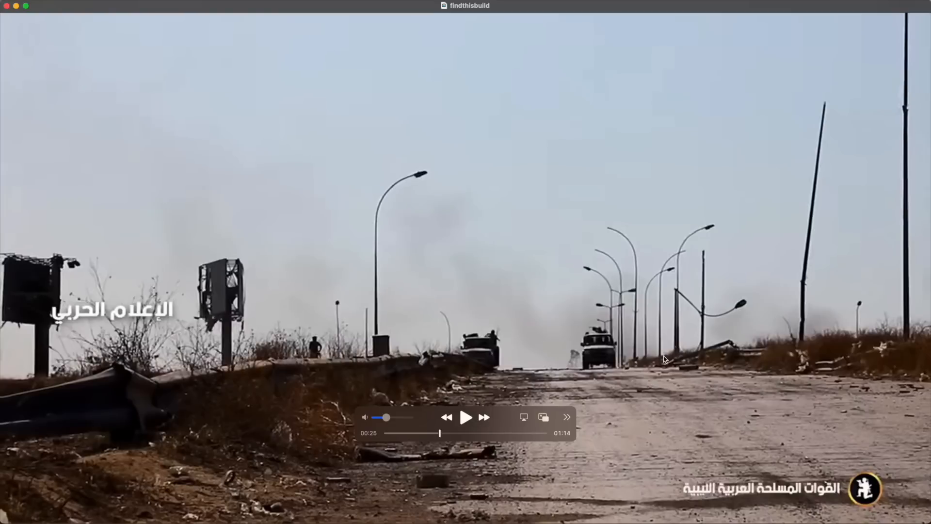
- Return to the browser and review the most populated places in the Wikipedia list of Libyan cities
{"action": "key", "text": "super+Tab"}
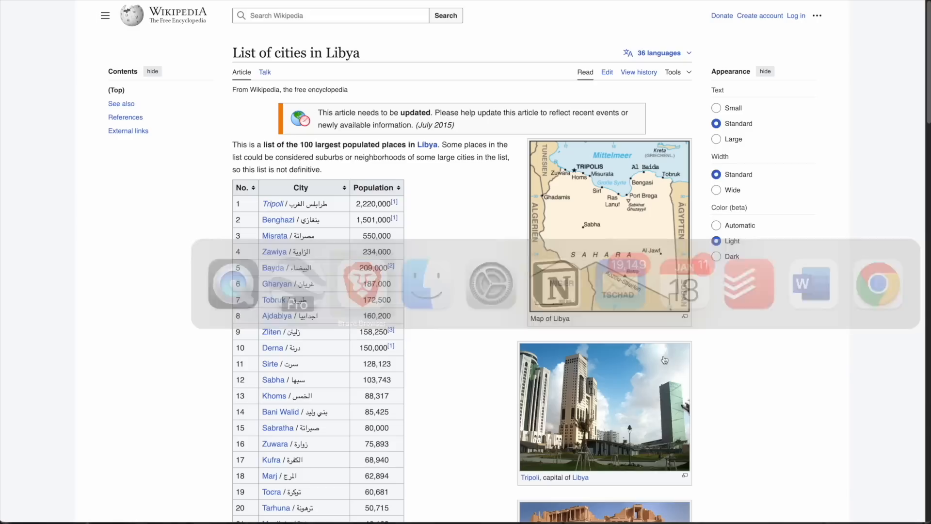
{"action": "scroll", "coordinate": [361, 344], "scroll_direction": "down", "scroll_amount": 3}
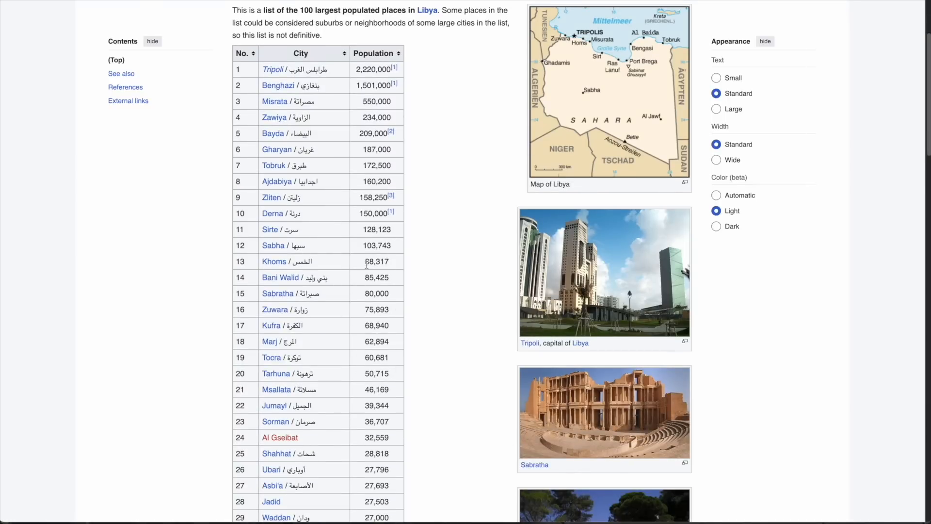
{"action": "scroll", "coordinate": [366, 266], "scroll_direction": "up", "scroll_amount": 3}
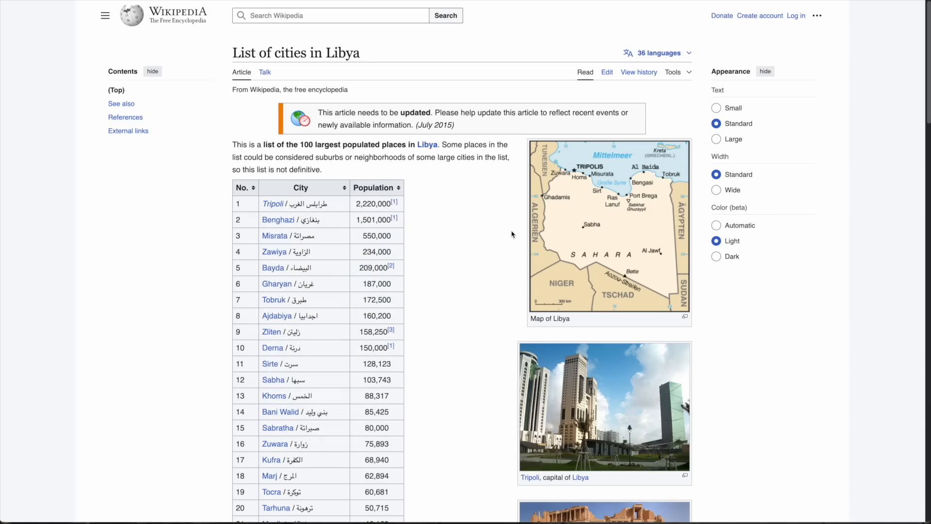
- Switch to Google Earth Pro and examine satellite imagery of Tripoli and the area south of the city
{"action": "key", "text": "super+Tab"}
{"action": "scroll", "coordinate": [379, 106], "scroll_direction": "up", "scroll_amount": 5}
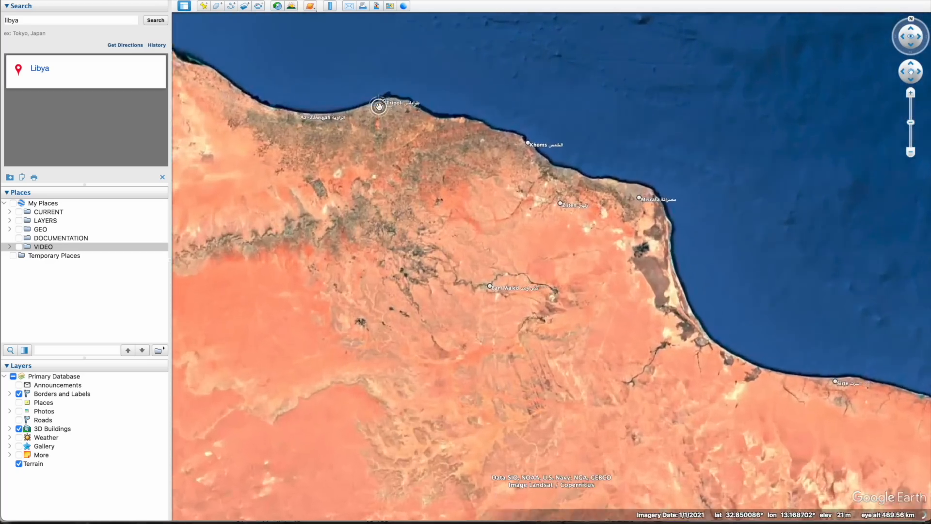
{"action": "scroll", "coordinate": [379, 105], "scroll_direction": "up", "scroll_amount": 5}
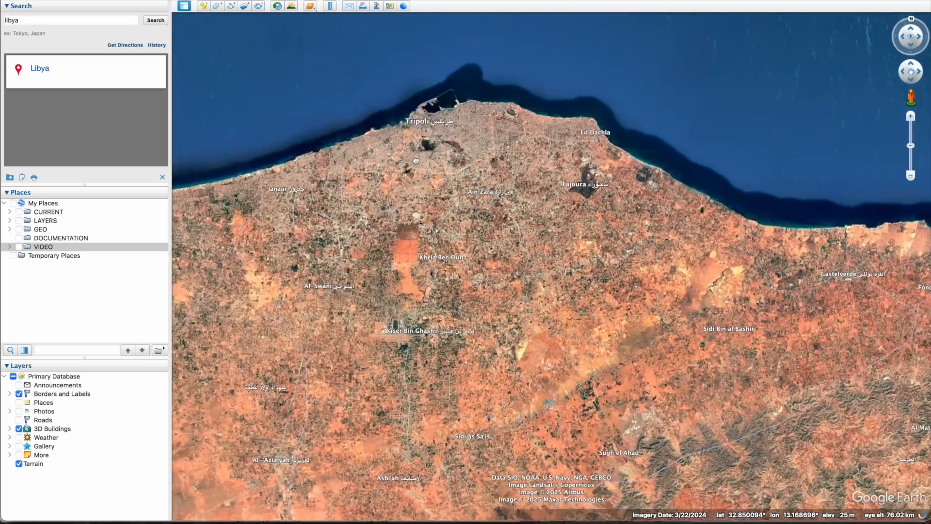
{"action": "scroll", "coordinate": [416, 161], "scroll_direction": "up", "scroll_amount": 5}
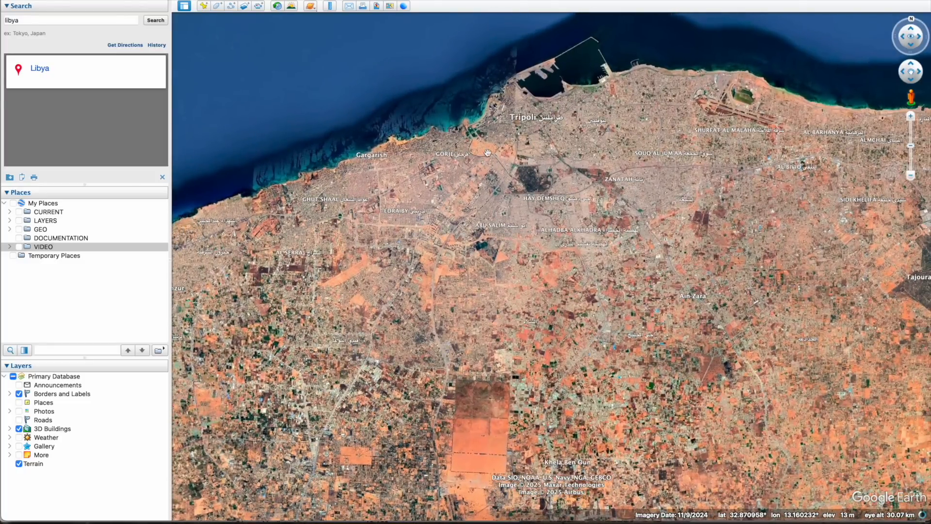
{"action": "scroll", "coordinate": [487, 153], "scroll_direction": "up", "scroll_amount": 4}
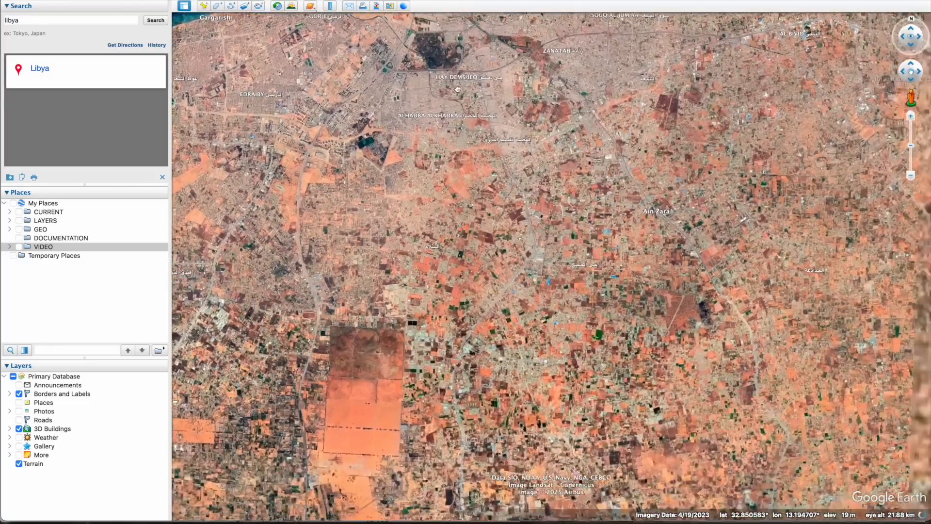
{"action": "scroll", "coordinate": [457, 89], "scroll_direction": "down", "scroll_amount": 3}
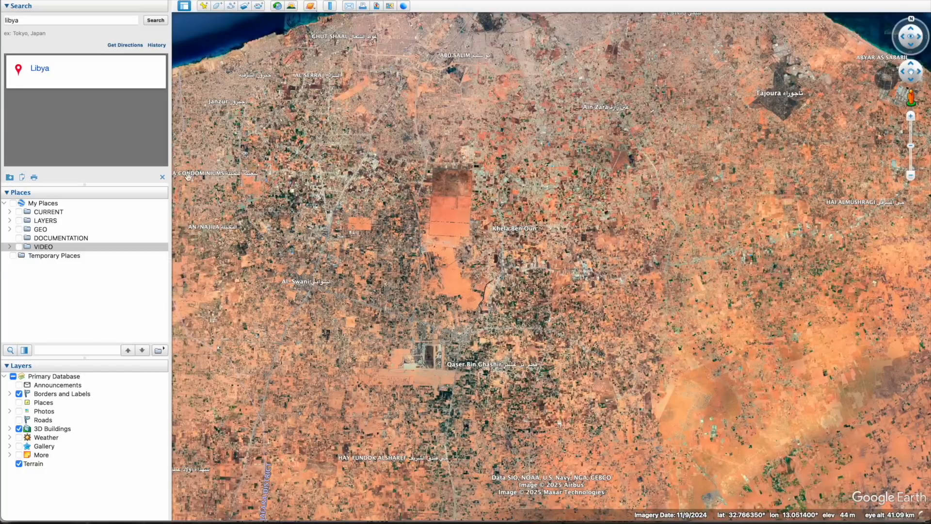
- Turn on the Roads layer and examine the main roads through Tripoli and its outskirts
{"action": "left_click", "coordinate": [19, 420]}
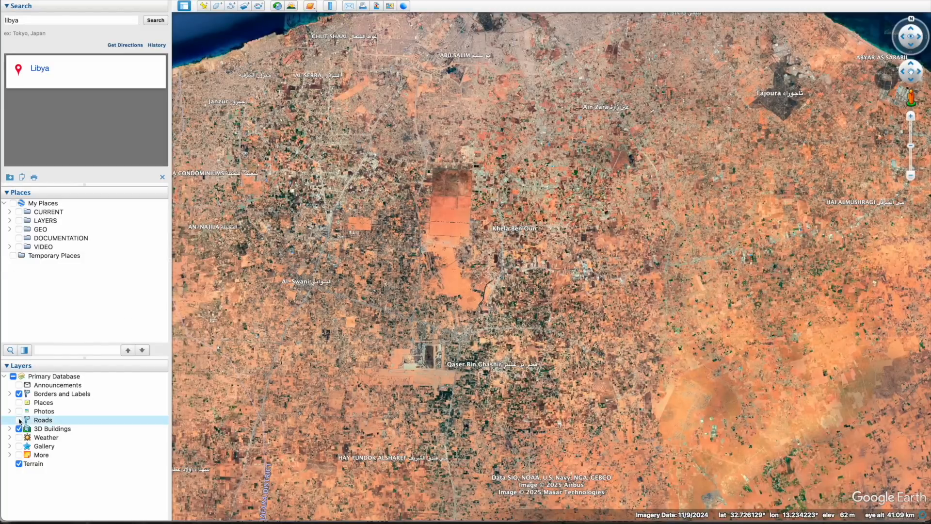
{"action": "mouse_move", "coordinate": [429, 188]}
{"action": "left_mouse_down"}
{"action": "mouse_move", "coordinate": [369, 291]}
{"action": "mouse_move", "coordinate": [395, 305]}
{"action": "left_mouse_up"}
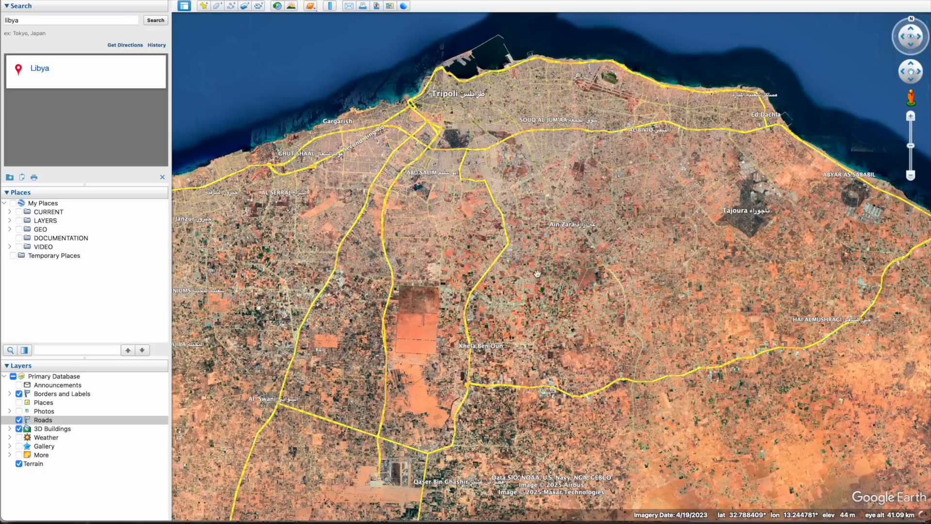
{"action": "scroll", "coordinate": [439, 111], "scroll_direction": "up", "scroll_amount": 2}
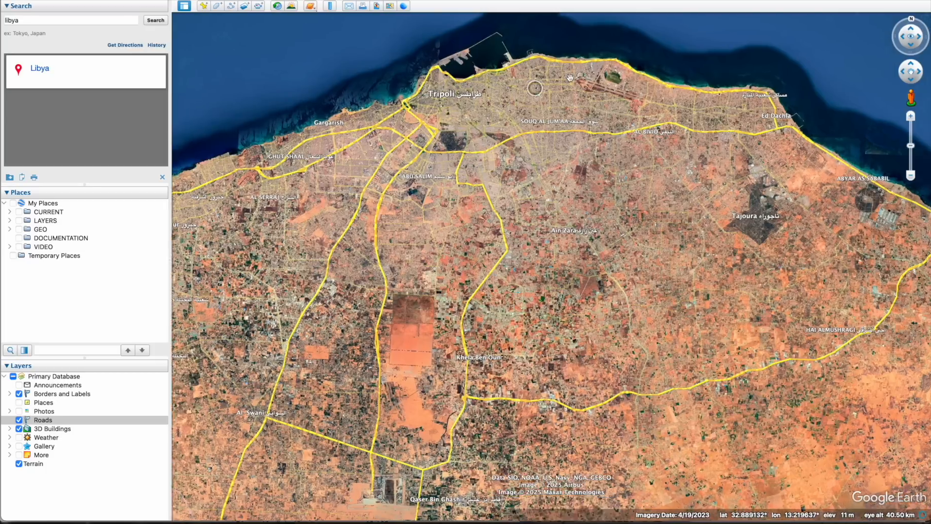
{"action": "left_click_drag", "start_coordinate": [429, 112], "coordinate": [469, 120]}
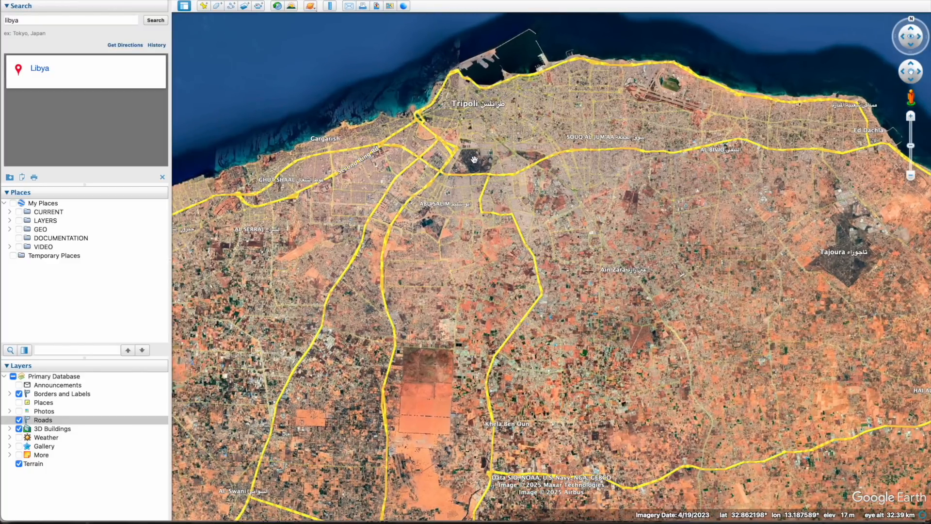
- Switch to QuickTime Player and examine the road and streetlights in the findthisbuild video at 00:15 and 00:59
{"action": "key", "text": "super+Tab"}
{"action": "key", "text": "super+Tab"}
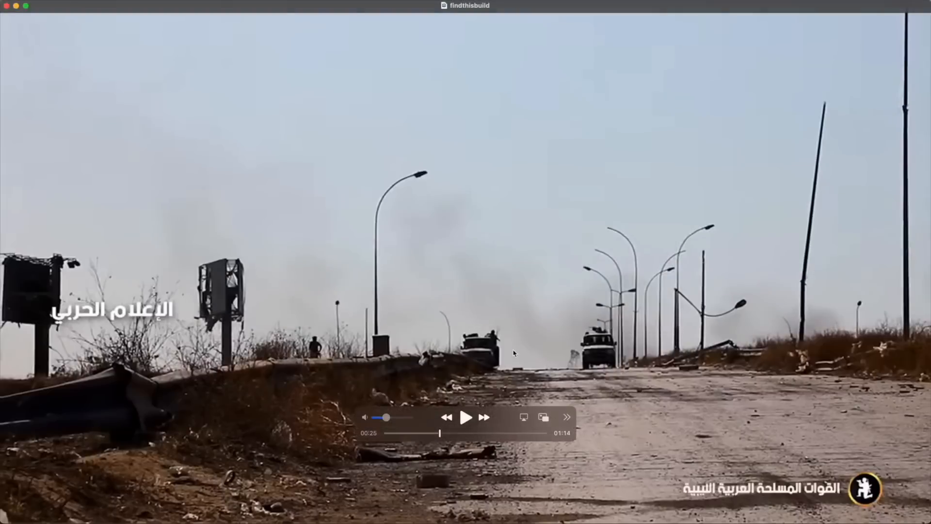
{"action": "left_click", "coordinate": [420, 433]}
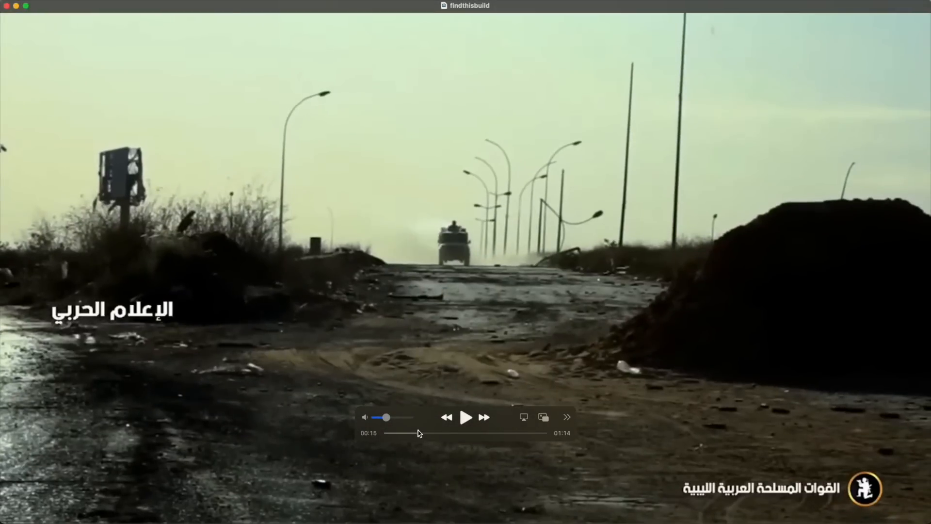
{"action": "left_click_drag", "start_coordinate": [421, 433], "coordinate": [514, 434]}
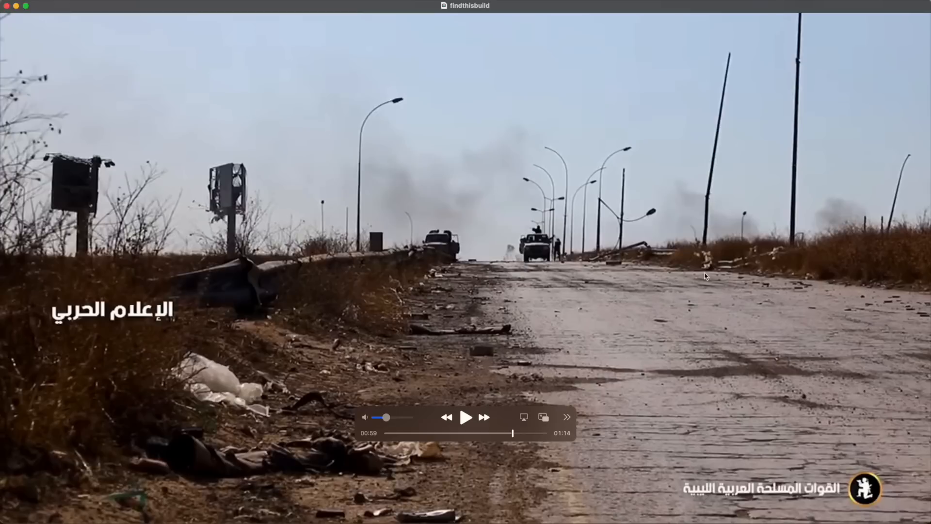
- Switch to the Canva whiteboard and add a long horizontal black line with a dashed style and a weight of 42
{"action": "key", "text": "super+Tab"}
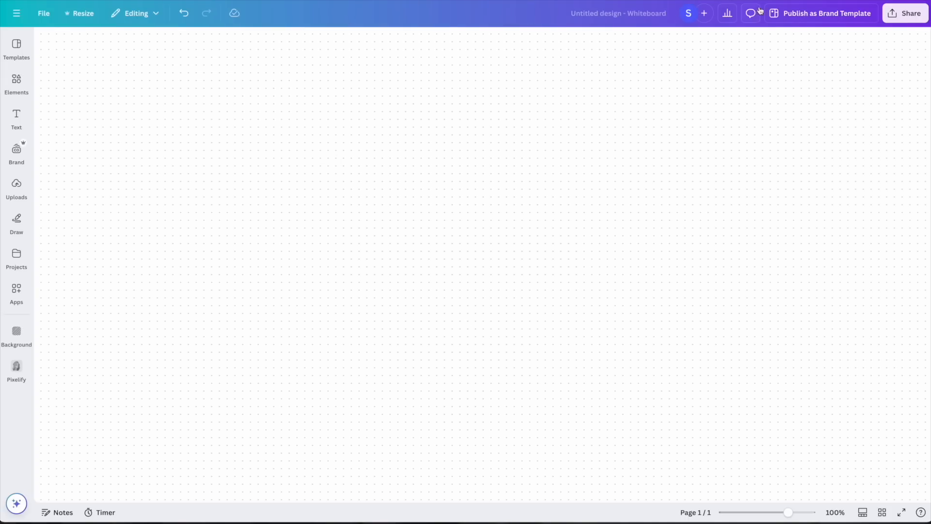
{"action": "left_click", "coordinate": [16, 82]}
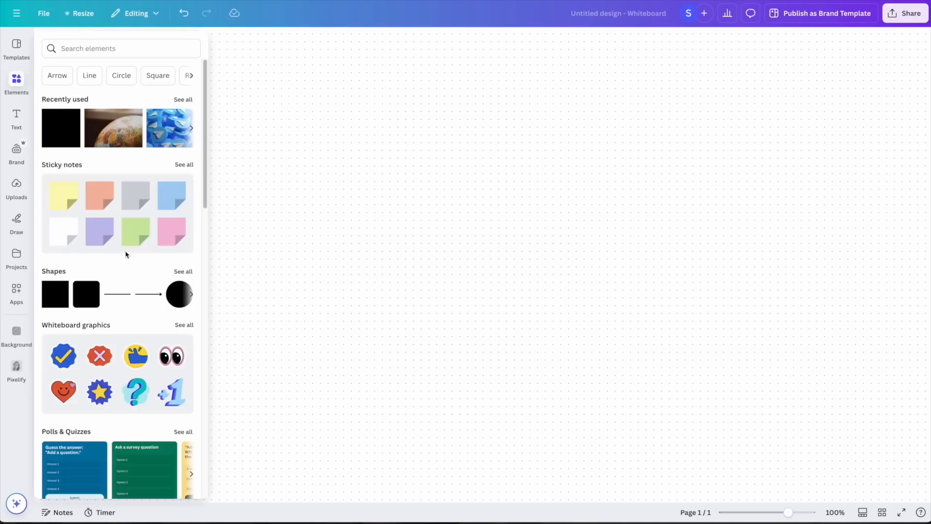
{"action": "left_click", "coordinate": [124, 294]}
{"action": "left_click", "coordinate": [563, 275]}
{"action": "left_click_drag", "start_coordinate": [577, 267], "coordinate": [662, 267]}
{"action": "left_click", "coordinate": [447, 73]}
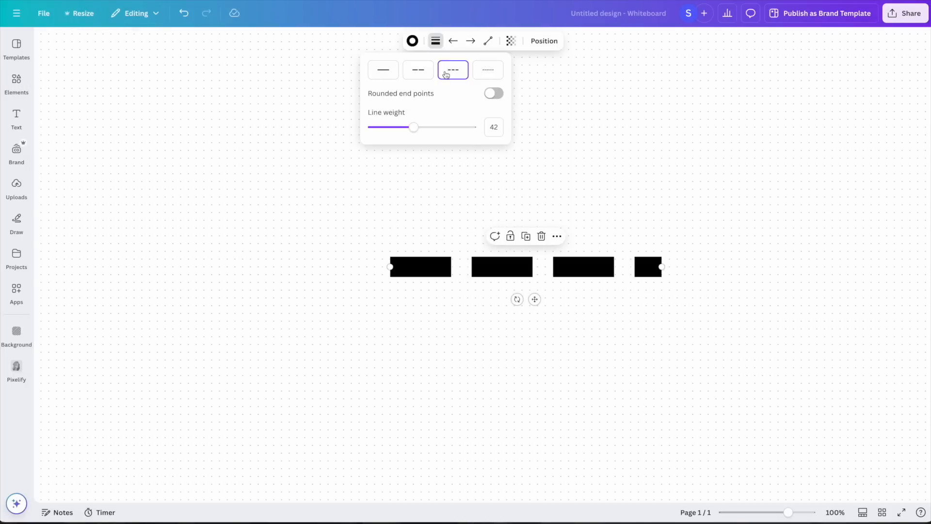
{"action": "left_click_drag", "start_coordinate": [661, 265], "coordinate": [871, 267]}
{"action": "scroll", "coordinate": [413, 196], "scroll_direction": "down", "scroll_amount": 5, "text": "ctrl"}
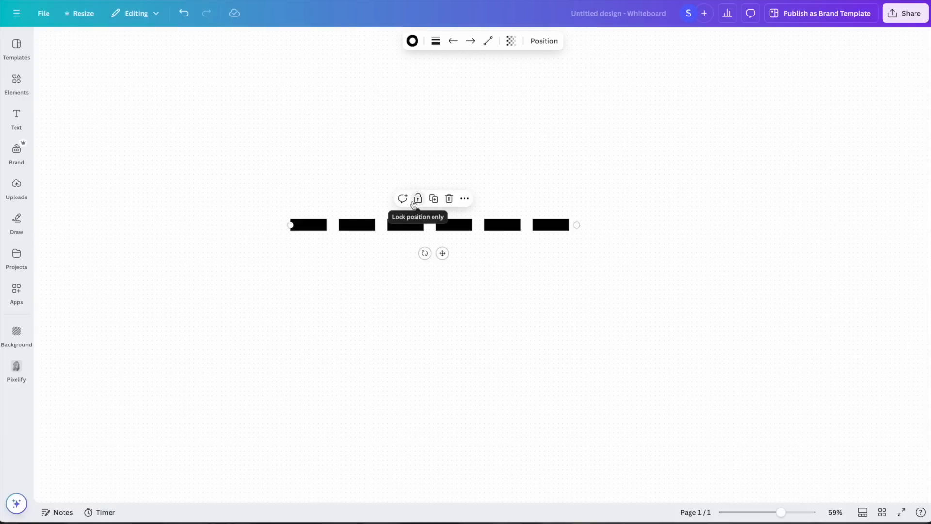
- Duplicate the dashed line as a solid vertical line and place it across the middle of the dashed one
{"action": "key", "text": "ctrl+d"}
{"action": "left_click_drag", "start_coordinate": [340, 264], "coordinate": [627, 78]}
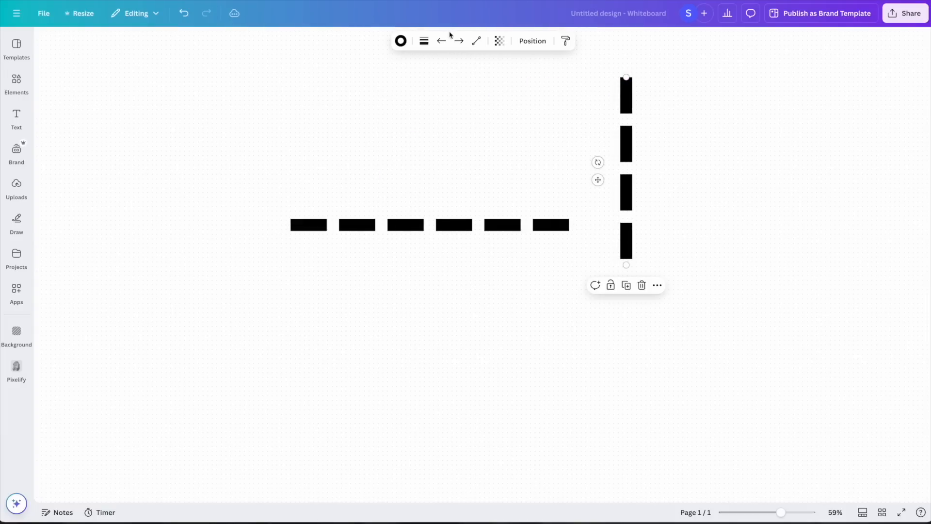
{"action": "left_click", "coordinate": [426, 43]}
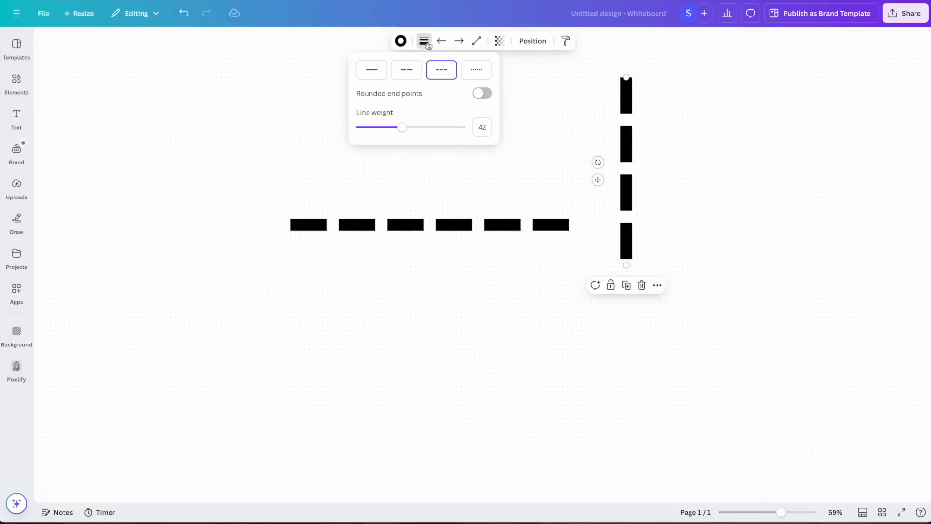
{"action": "left_click", "coordinate": [406, 70]}
{"action": "left_click", "coordinate": [372, 70]}
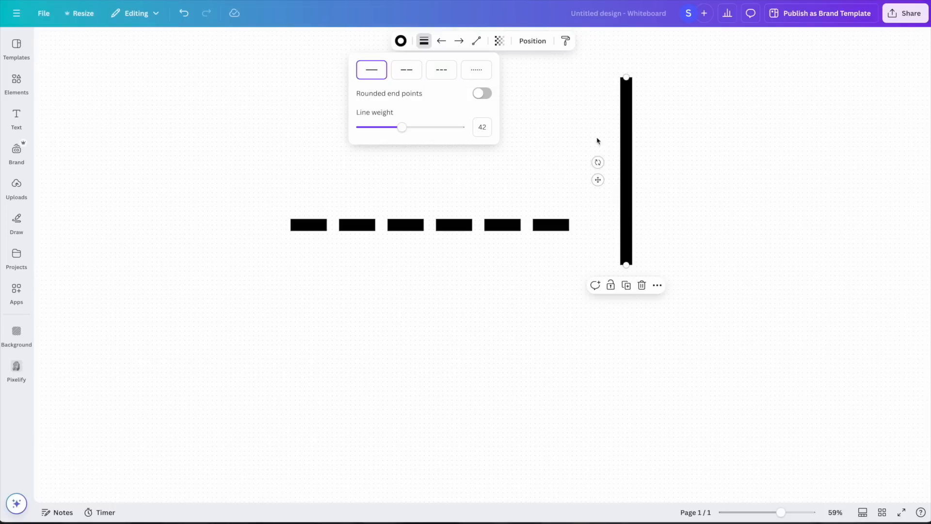
{"action": "left_click_drag", "start_coordinate": [628, 145], "coordinate": [421, 204]}
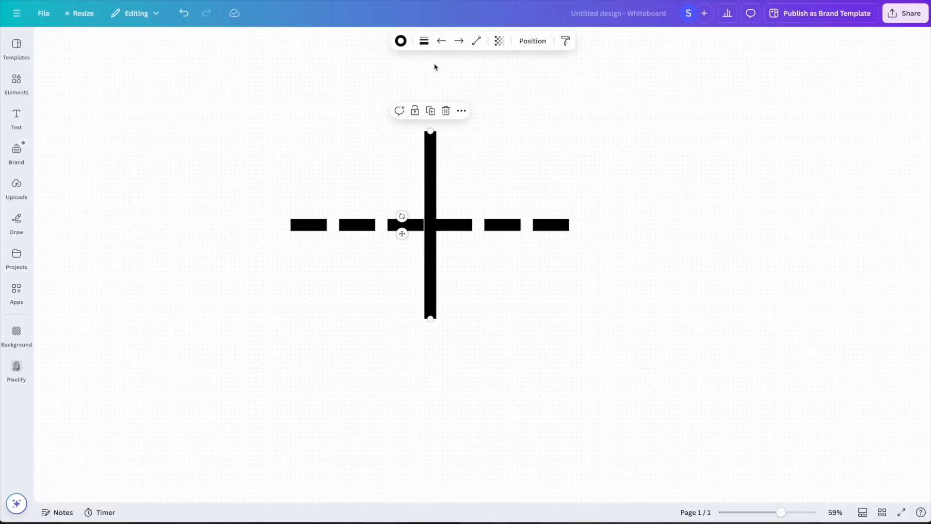
- Duplicate the vertical line right beside the first, extend both upward, and reposition the dashed line across their middle
{"action": "key", "text": "ctrl+d"}
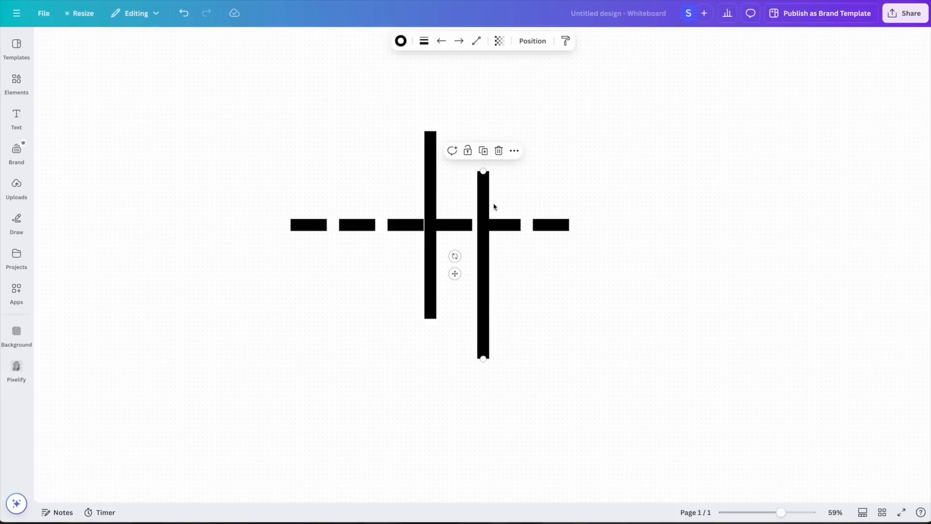
{"action": "left_click_drag", "start_coordinate": [477, 197], "coordinate": [449, 118]}
{"action": "left_click_drag", "start_coordinate": [449, 118], "coordinate": [449, 63]}
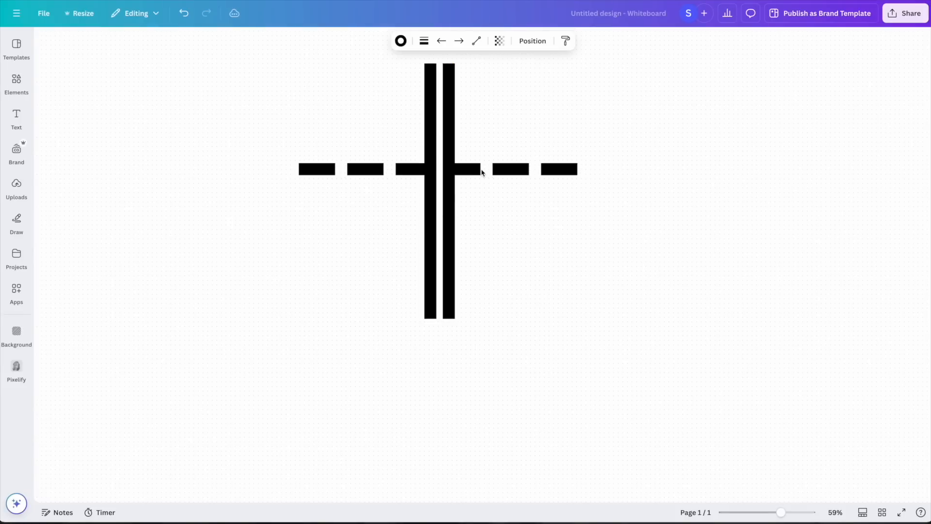
{"action": "left_click_drag", "start_coordinate": [482, 174], "coordinate": [483, 183]}
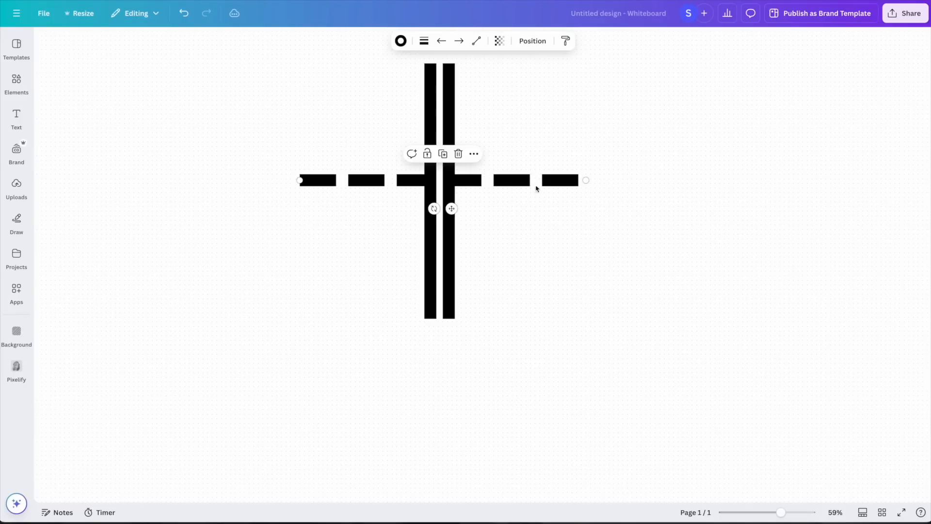
- Switch to QuickTime Player and review the video from 00:59 to its end
{"action": "key", "text": "super+Tab"}
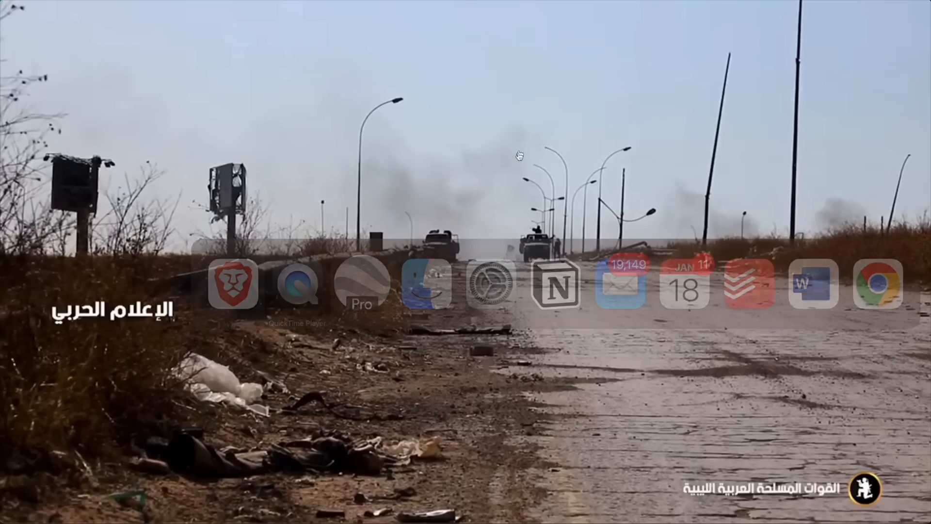
{"action": "left_click_drag", "start_coordinate": [507, 438], "coordinate": [547, 436]}
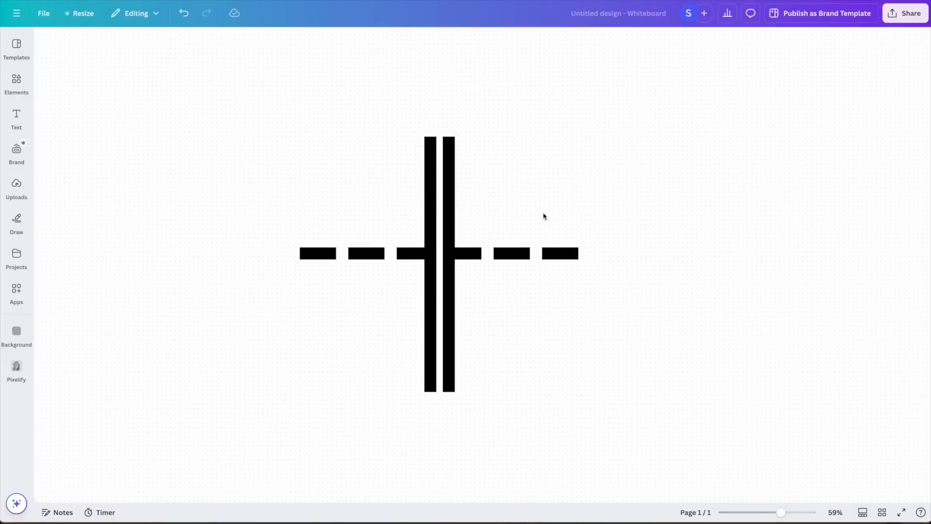
- Return to the whiteboard, add an unfilled square with an orange border above the dashed line, and lengthen that line on both sides
{"action": "scroll", "coordinate": [548, 241], "scroll_direction": "up", "scroll_amount": 1, "text": "ctrl"}
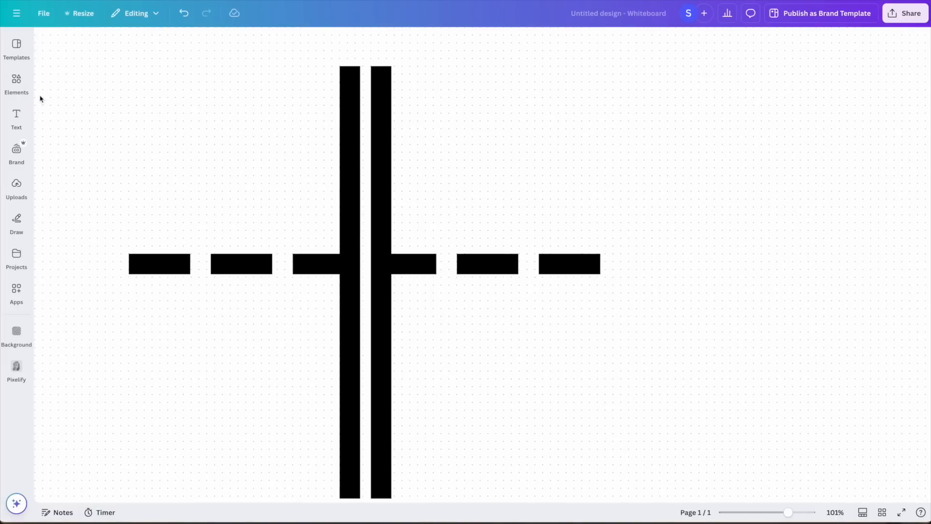
{"action": "left_click", "coordinate": [16, 82]}
{"action": "left_click", "coordinate": [55, 294]}
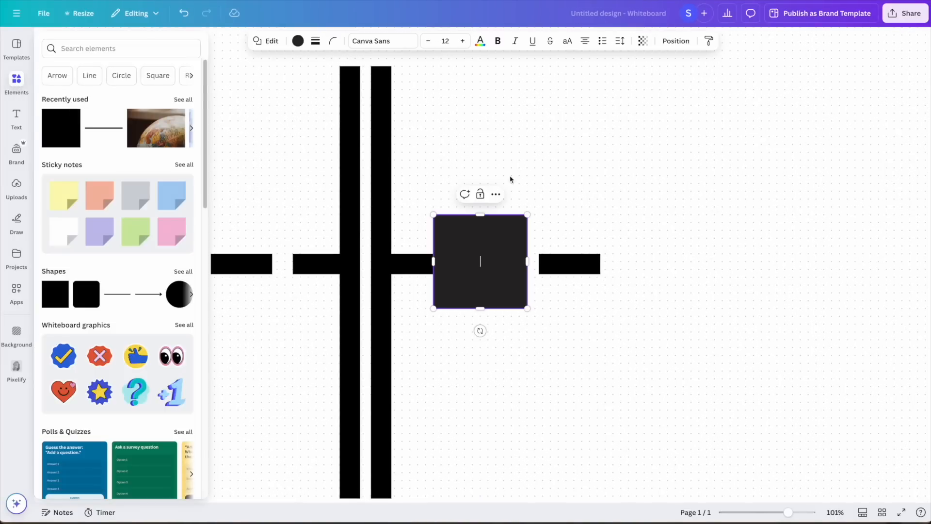
{"action": "left_click", "coordinate": [298, 41]}
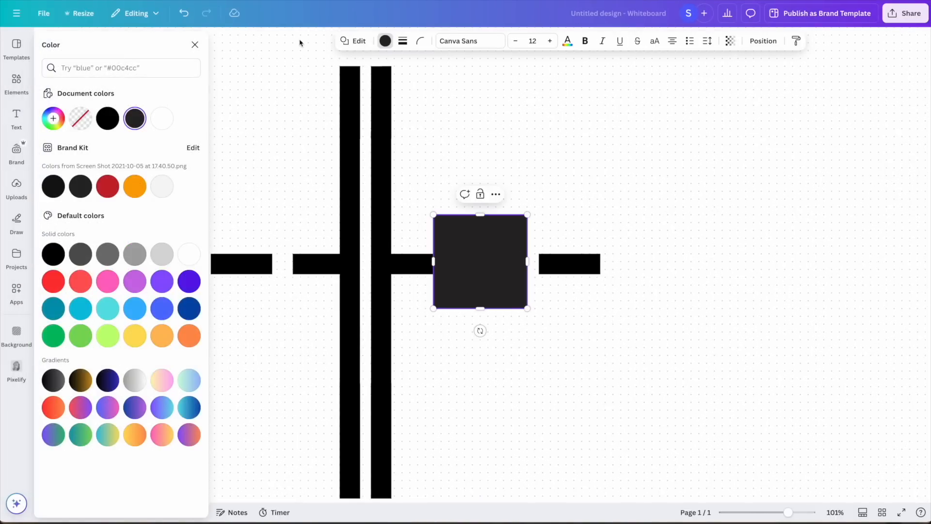
{"action": "left_click", "coordinate": [402, 41]}
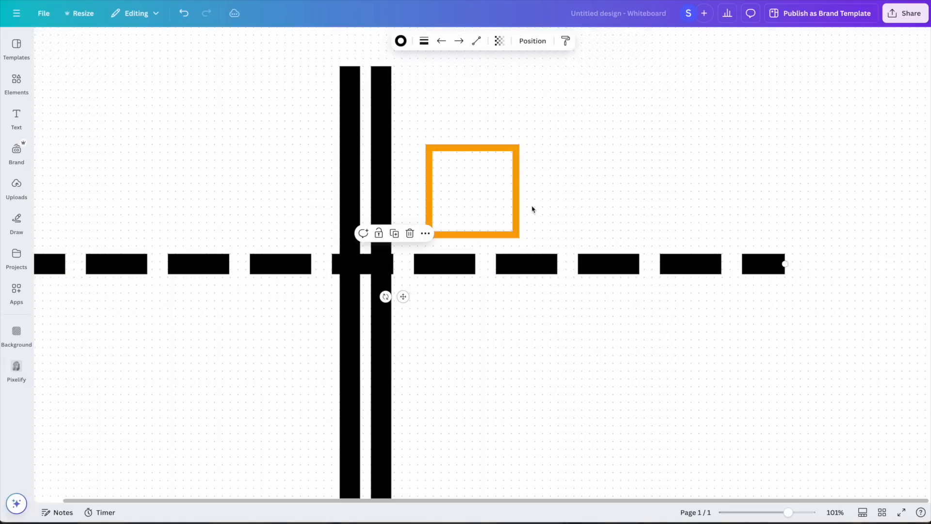
{"action": "left_click_drag", "start_coordinate": [511, 182], "coordinate": [772, 182]}
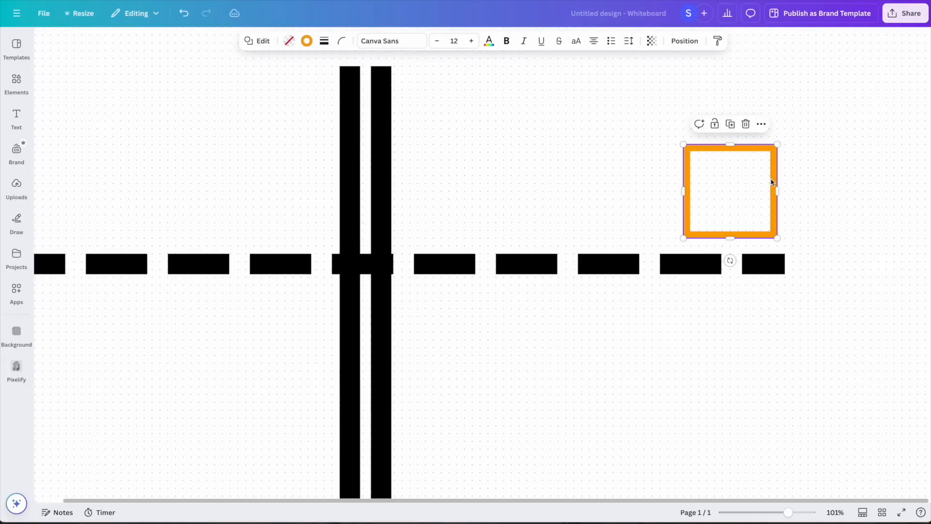
{"action": "left_click", "coordinate": [570, 179]}
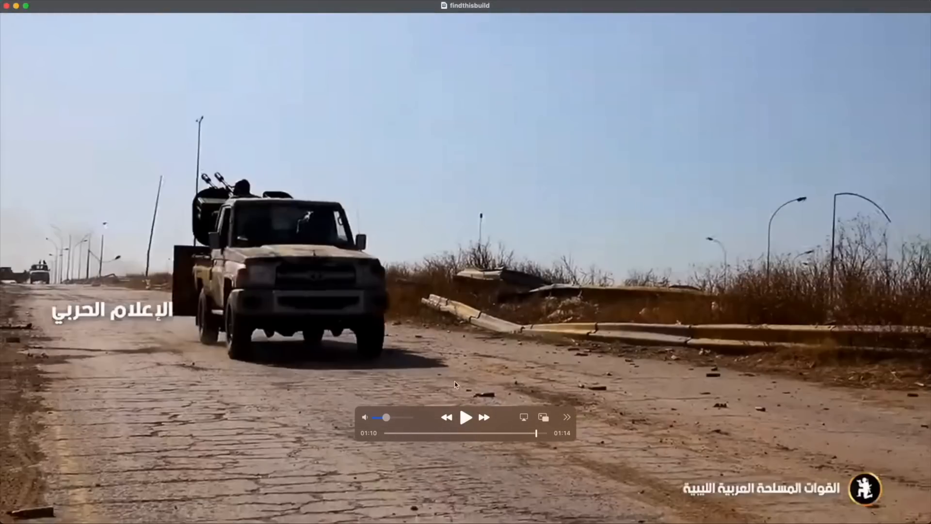
- Review the video from 01:10 to its end, then move the whiteboard's red circle up to the orange square beside the small rectangle
{"action": "left_click_drag", "start_coordinate": [540, 435], "coordinate": [546, 435]}
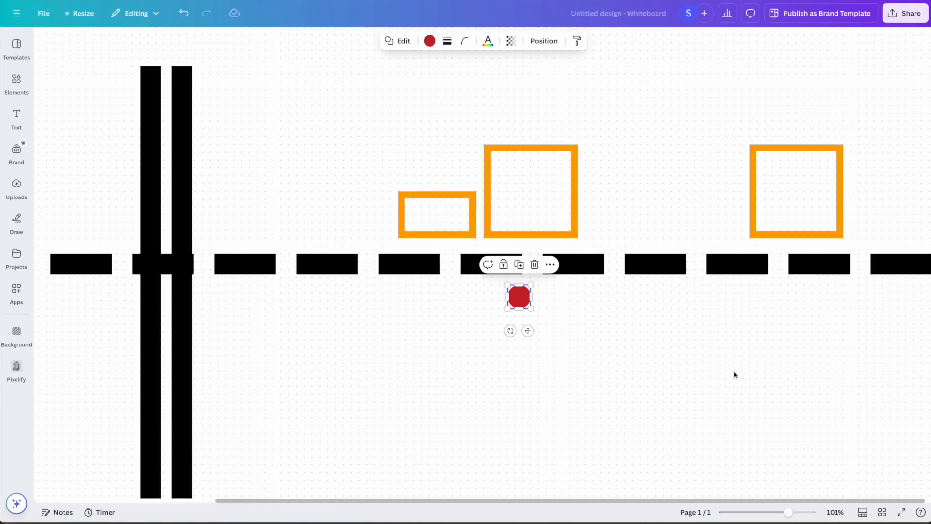
{"action": "left_click", "coordinate": [547, 340]}
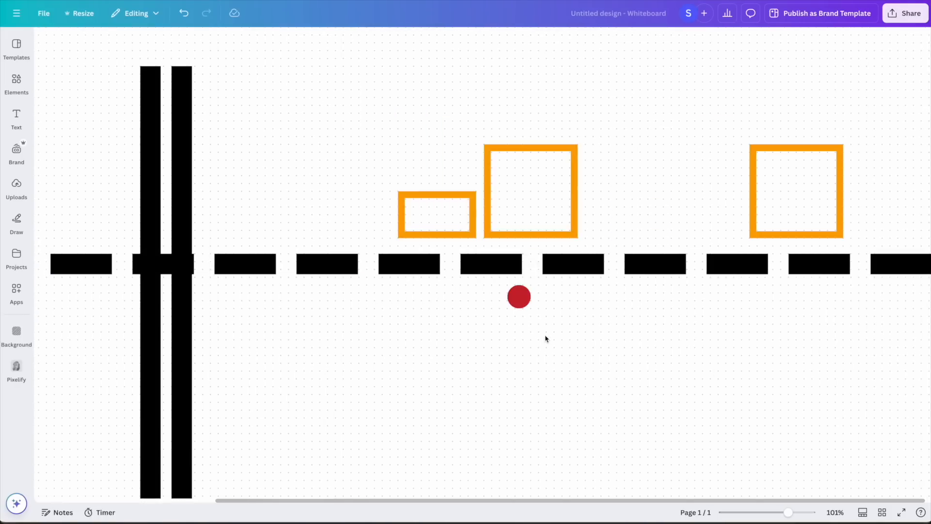
{"action": "left_click_drag", "start_coordinate": [521, 300], "coordinate": [501, 166]}
- Switch back to QuickTime Player and examine the buildings, trees and guardrail in the video at 01:13 and 01:12
{"action": "key", "text": "super+Tab"}
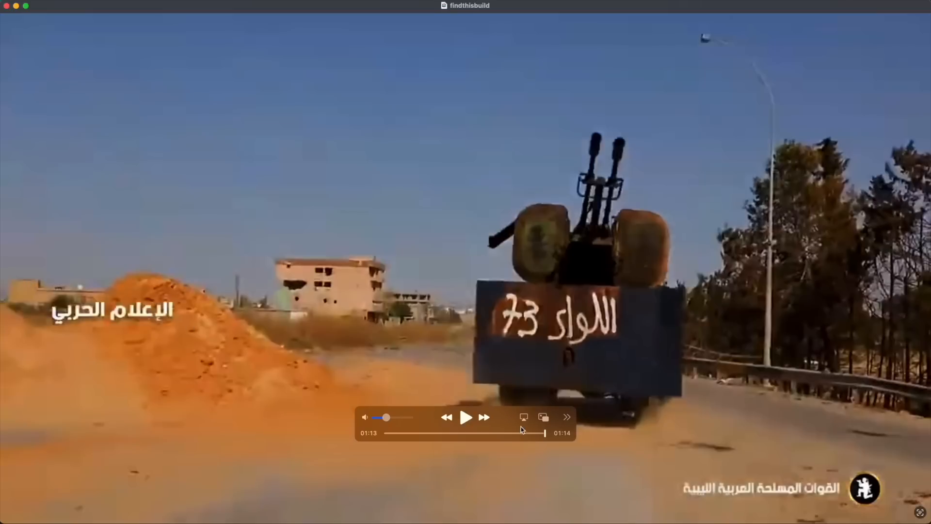
{"action": "left_click_drag", "start_coordinate": [547, 435], "coordinate": [542, 434]}
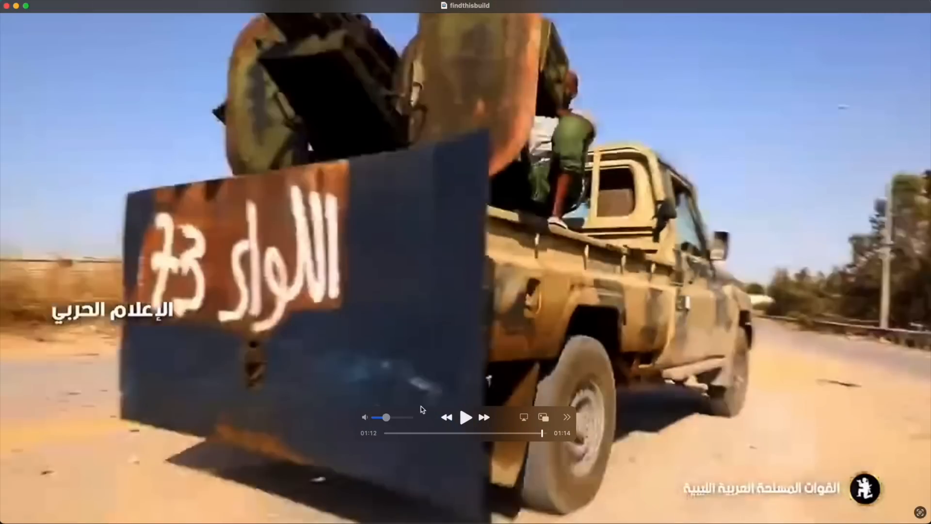
- Switch to the whiteboard and shift the curved dashed line so its lower end meets the double vertical line
{"action": "left_click_drag", "start_coordinate": [543, 435], "coordinate": [531, 435]}
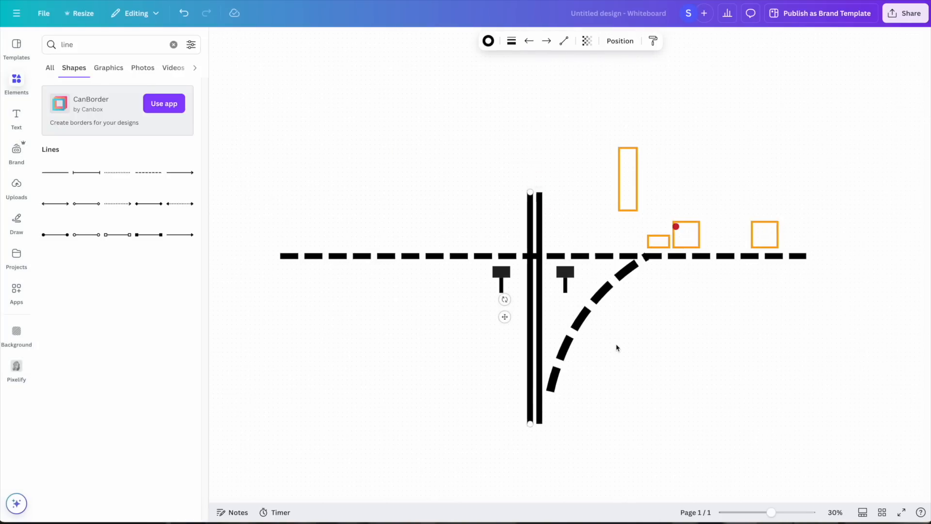
{"action": "scroll", "coordinate": [615, 347], "scroll_direction": "right", "scroll_amount": 3}
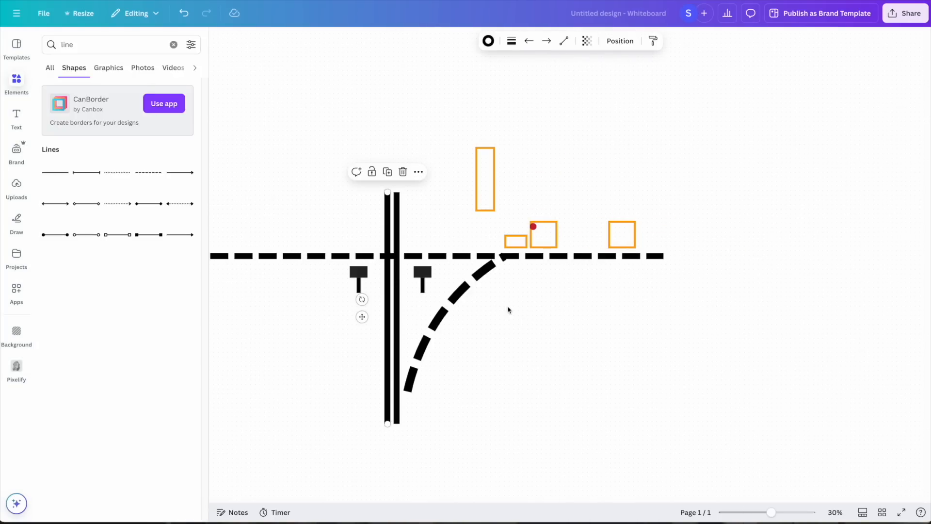
{"action": "left_click_drag", "start_coordinate": [471, 291], "coordinate": [464, 290]}
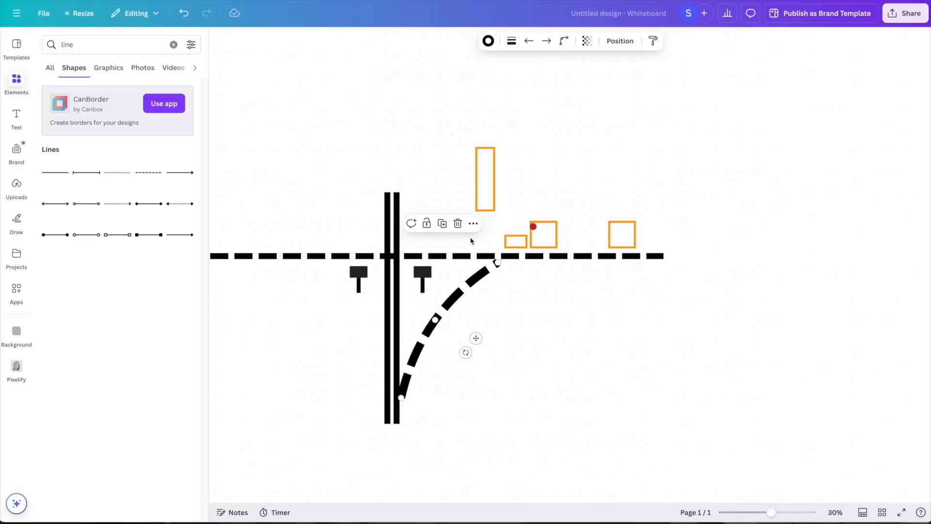
{"action": "scroll", "coordinate": [470, 240], "scroll_direction": "left", "scroll_amount": 3}
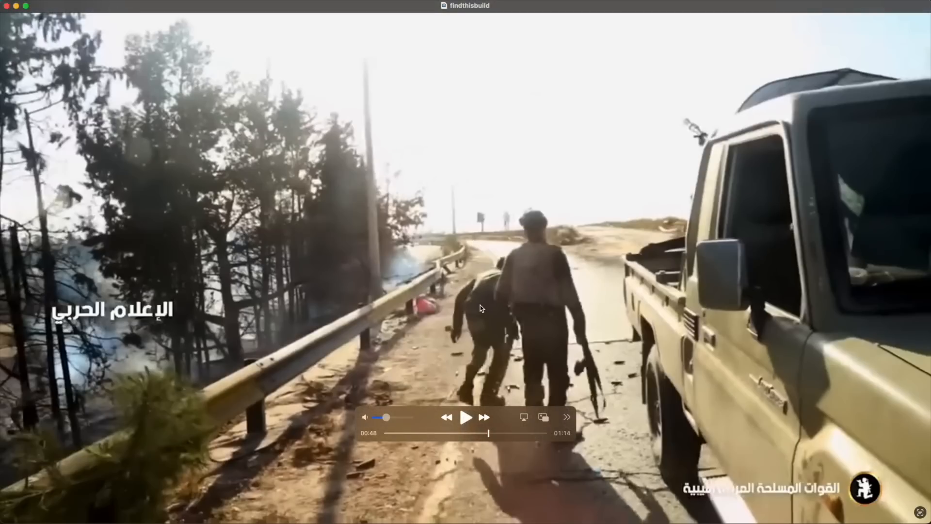
- Examine the road and sunlight in the video at 00:47 and compare them with the Tripoli region in Google Earth
{"action": "key", "text": "Left"}
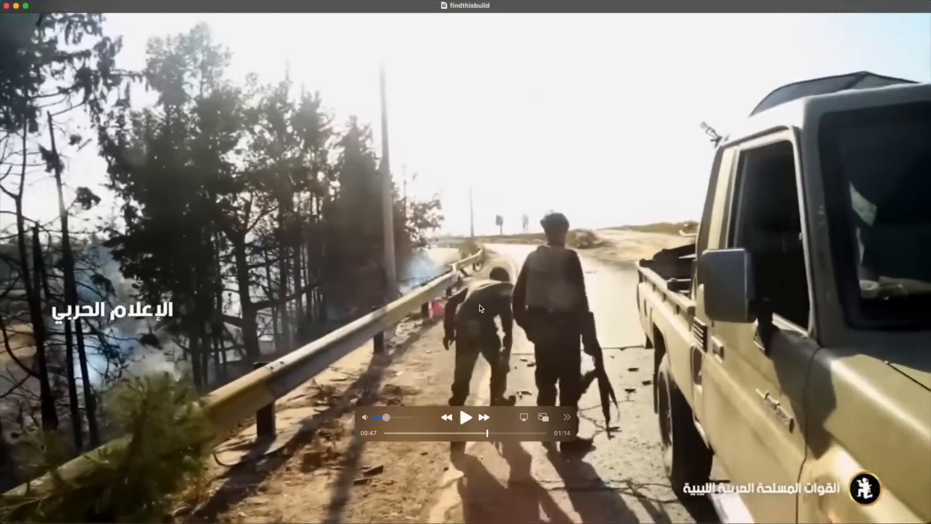
{"action": "key", "text": "space"}
{"action": "key", "text": "space"}
{"action": "key", "text": "super+Tab"}
{"action": "key", "text": "super+Tab"}
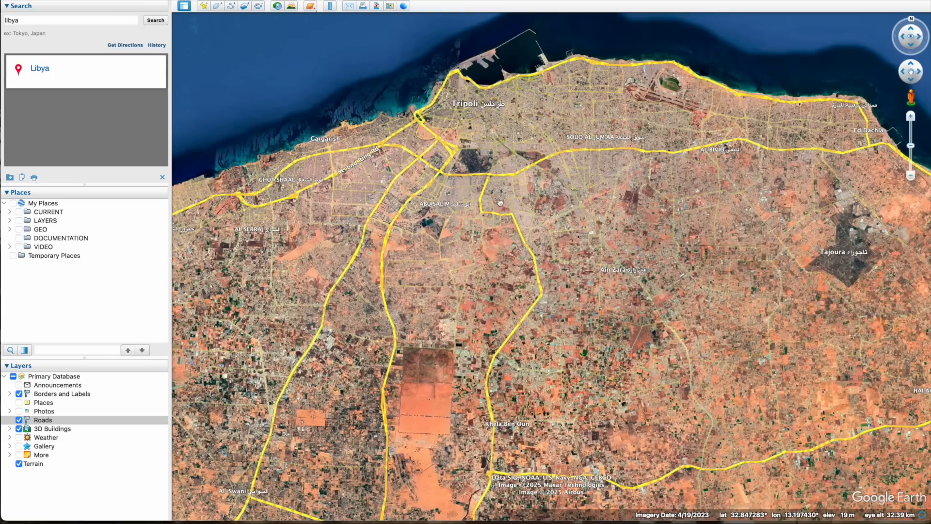
{"action": "scroll", "coordinate": [501, 203], "scroll_direction": "down", "scroll_amount": 5}
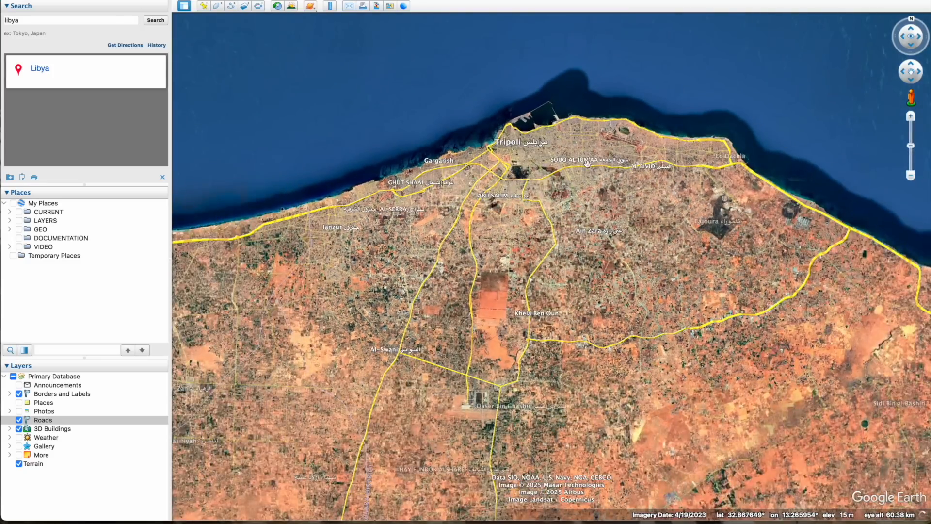
{"action": "key", "text": "super+Tab"}
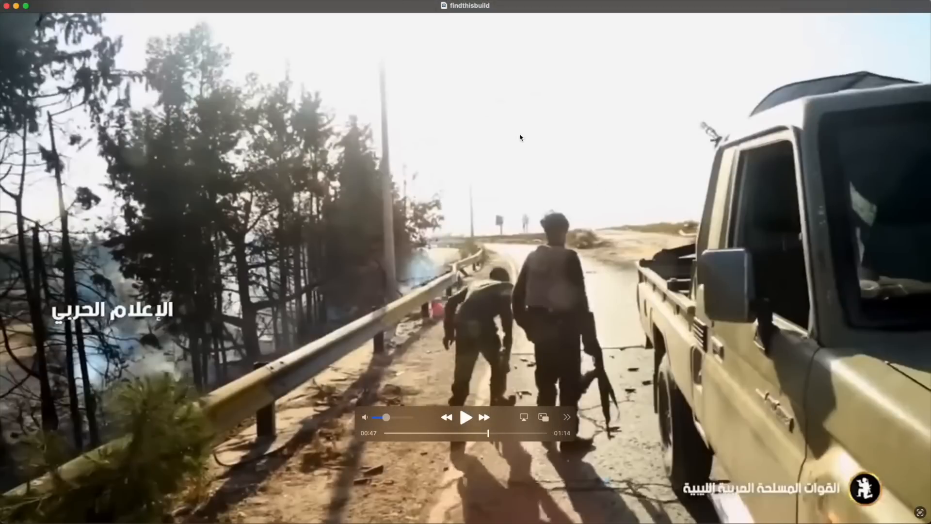
{"action": "key", "text": "super+Tab"}
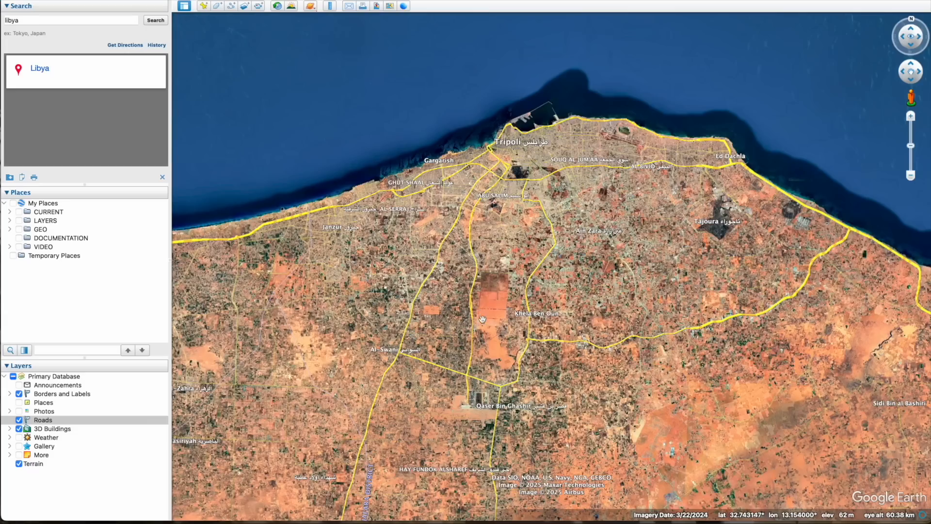
{"action": "key", "text": "super+Tab"}
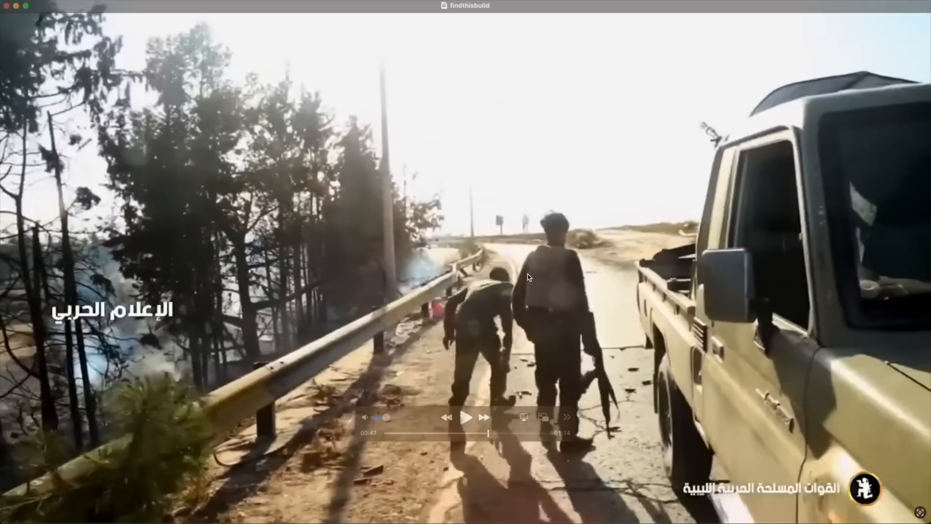
{"action": "key", "text": "super+Tab"}
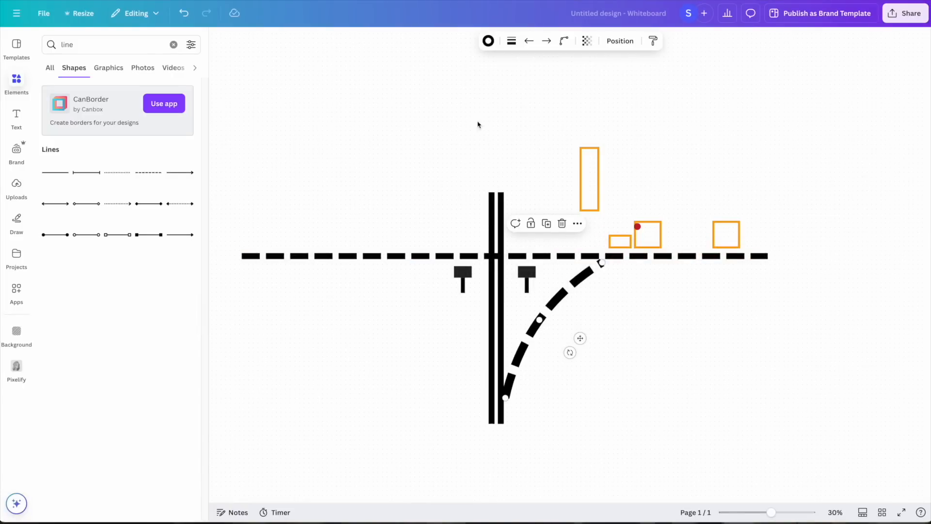
- Switch to SunCalc, load the sun path for Tripoli, LBY, and set the time to 11:58
{"action": "key", "text": "super+Tab"}
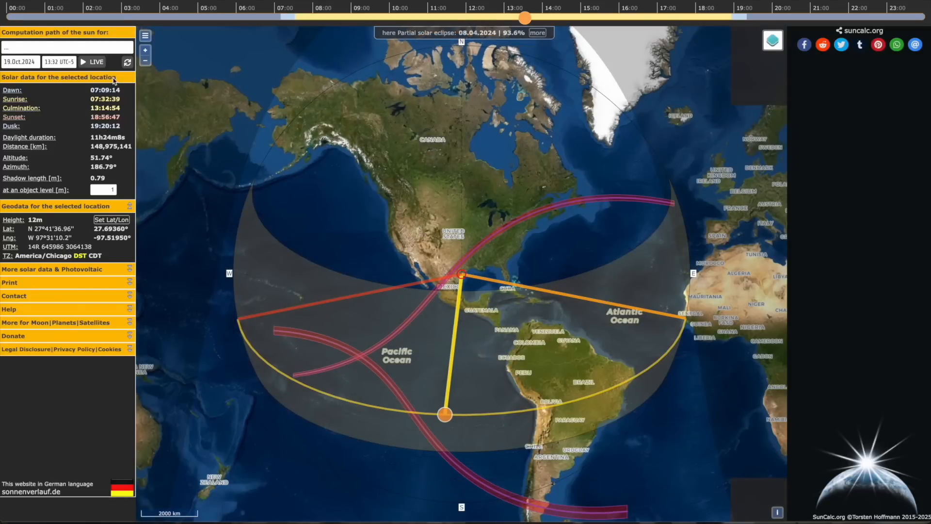
{"action": "double_click", "coordinate": [53, 47]}
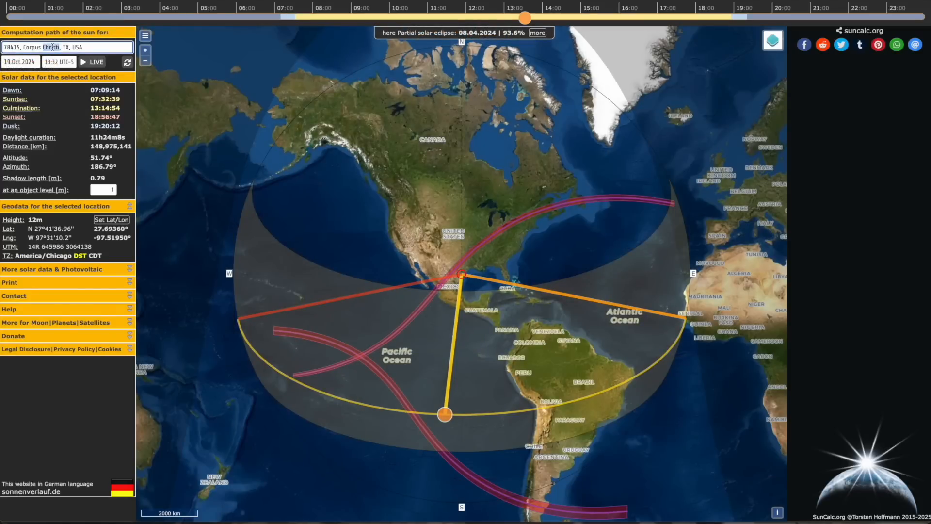
{"action": "triple_click", "coordinate": [52, 47]}
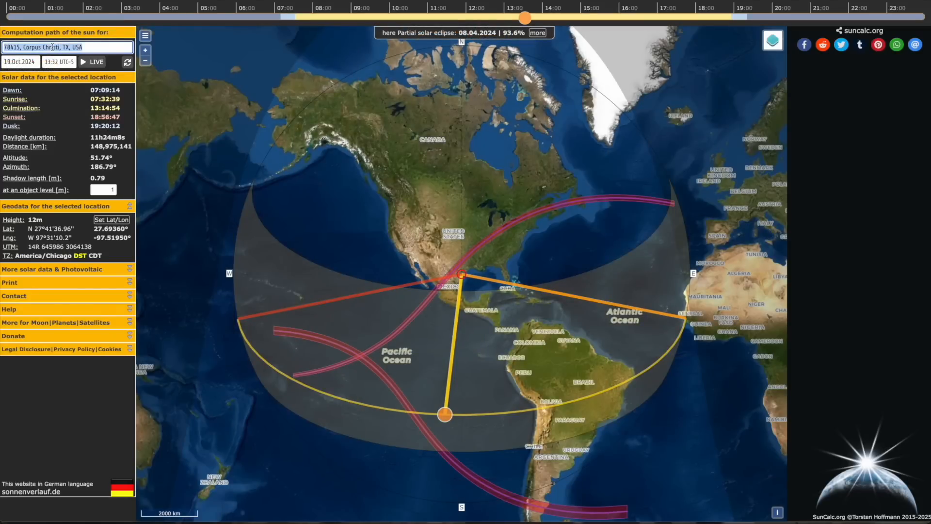
{"action": "type", "text": "tripoli"}
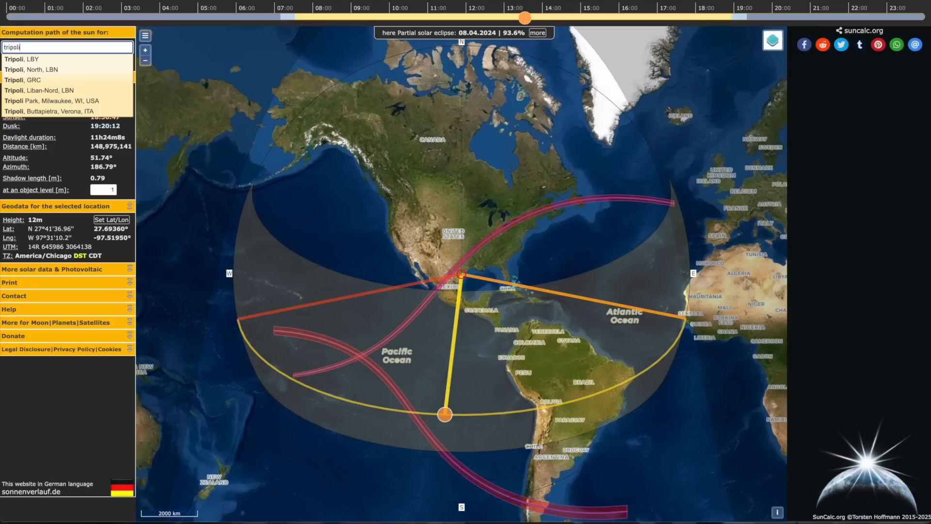
{"action": "left_click", "coordinate": [14, 62]}
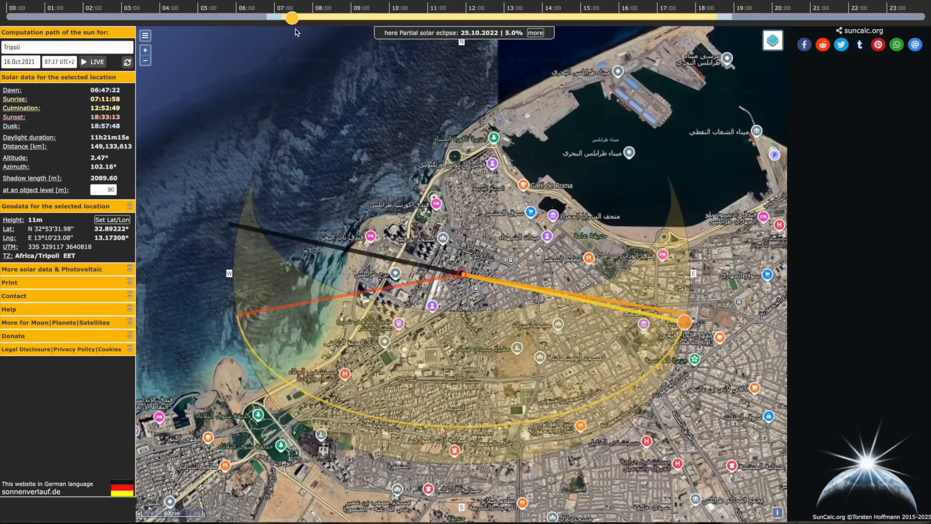
{"action": "left_click_drag", "start_coordinate": [291, 18], "coordinate": [465, 19]}
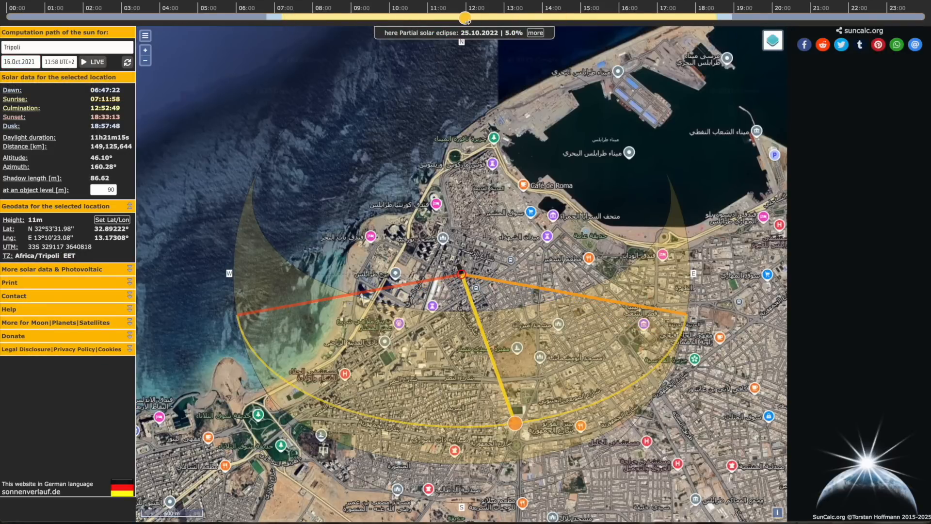
- Switch to QuickTime Player and examine the shadows on the road in the video around 00:49
{"action": "key", "text": "super+Tab"}
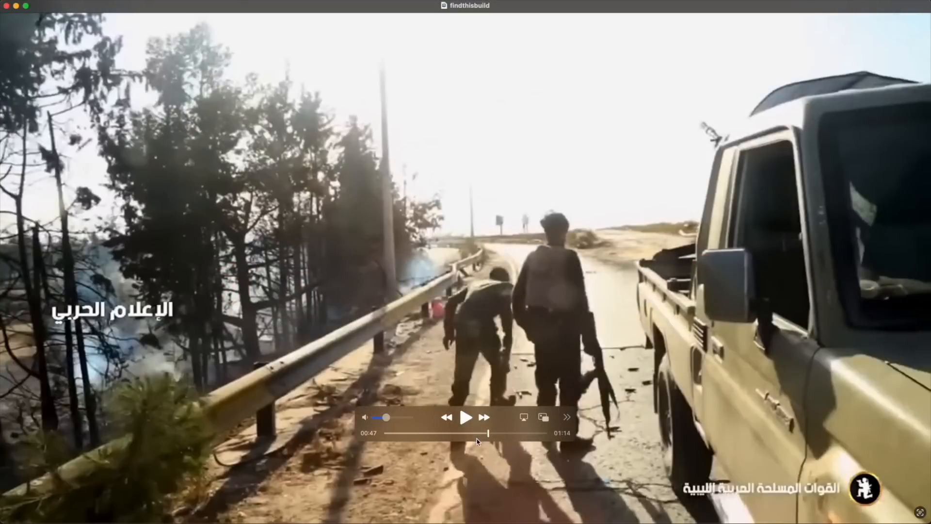
{"action": "left_click_drag", "start_coordinate": [489, 435], "coordinate": [492, 436]}
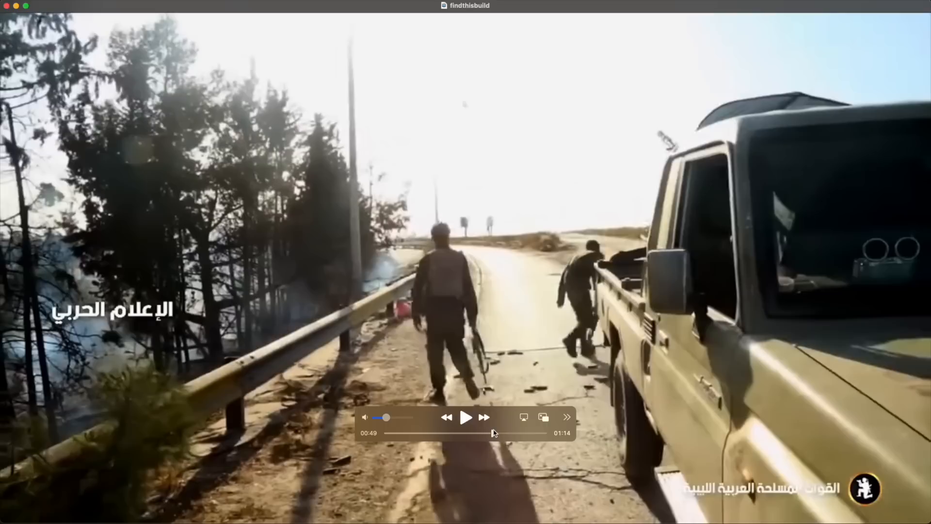
{"action": "left_click_drag", "start_coordinate": [491, 432], "coordinate": [493, 433]}
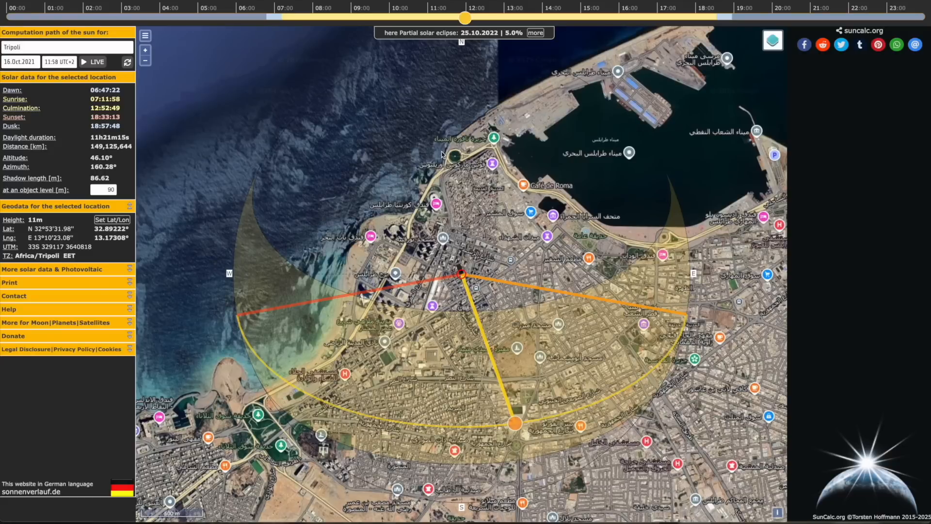
- Compare Tripoli's sun direction in SunCalc at 08:42 and 16:12 with the shadows in the video at 00:49 and 01:12
{"action": "left_click_drag", "start_coordinate": [465, 18], "coordinate": [340, 19]}
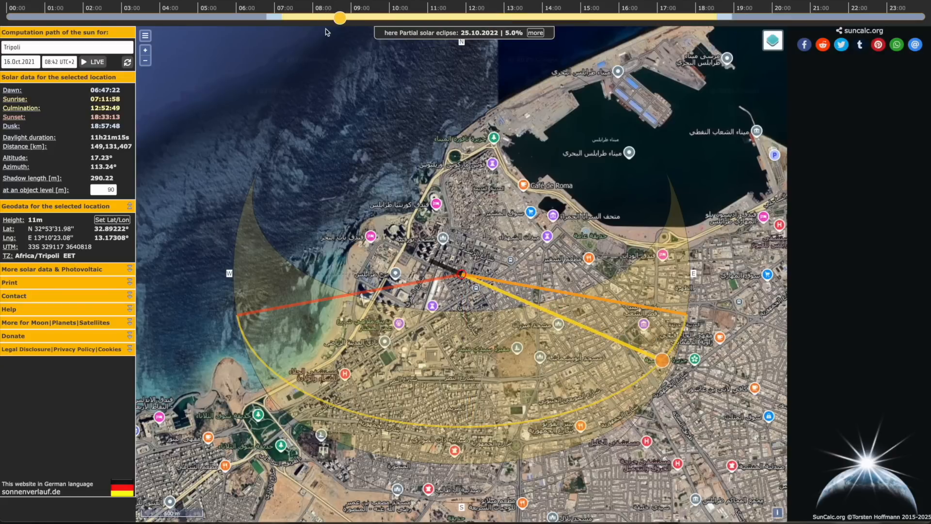
{"action": "left_click_drag", "start_coordinate": [342, 18], "coordinate": [624, 20]}
{"action": "key", "text": "super+Tab"}
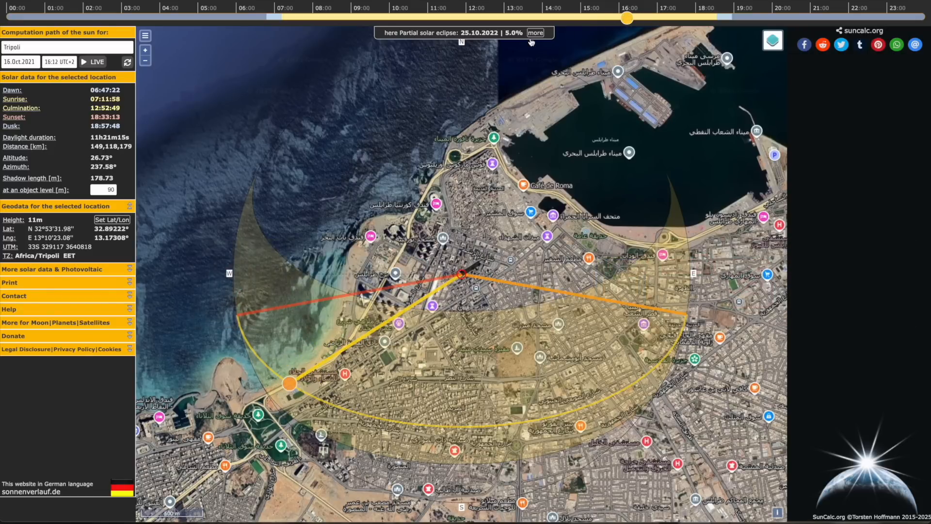
{"action": "key", "text": "super+Tab"}
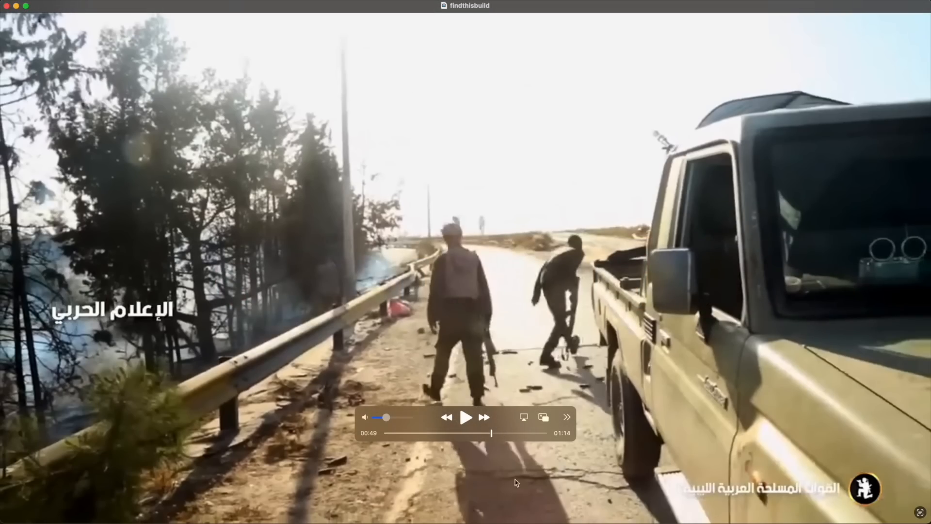
{"action": "left_click_drag", "start_coordinate": [492, 437], "coordinate": [536, 433]}
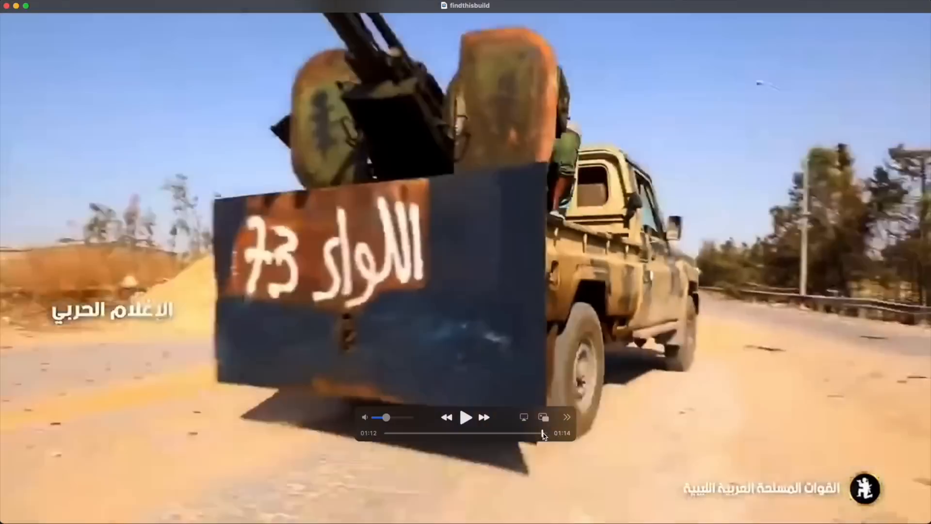
- On the whiteboard, add a light grey arrow beside the curved dashed line, tilt it slightly, and place a duplicate beneath it
{"action": "key", "text": "super+Tab"}
{"action": "key", "text": "super+Tab"}
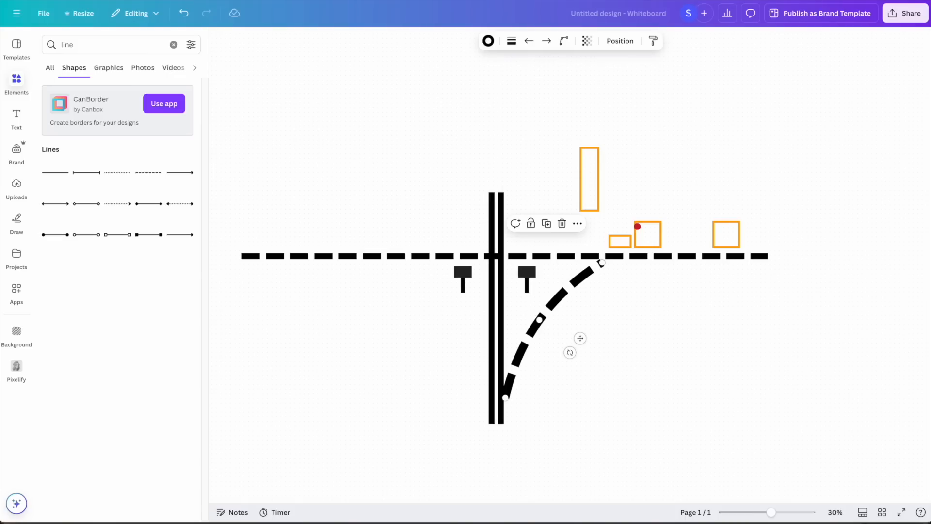
{"action": "left_click_drag", "start_coordinate": [485, 154], "coordinate": [697, 312]}
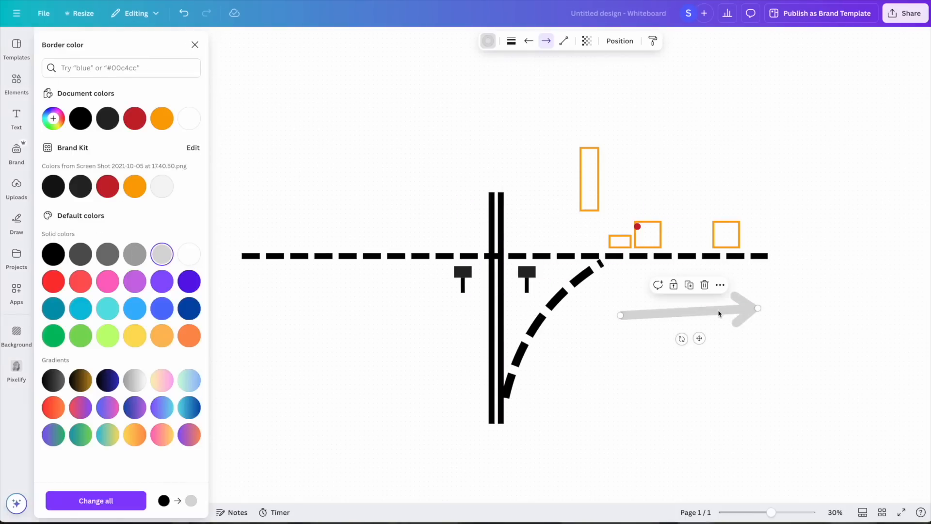
{"action": "key", "text": "super+Tab"}
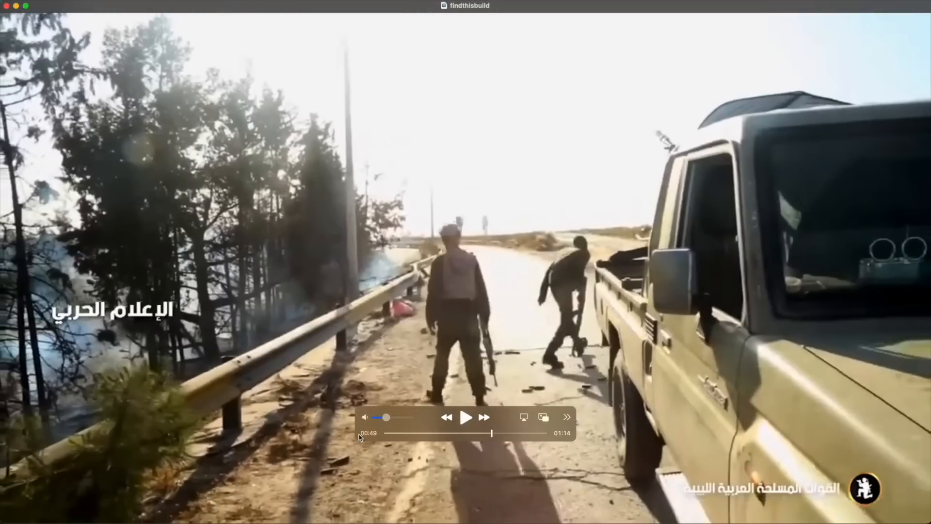
{"action": "key", "text": "super+Tab"}
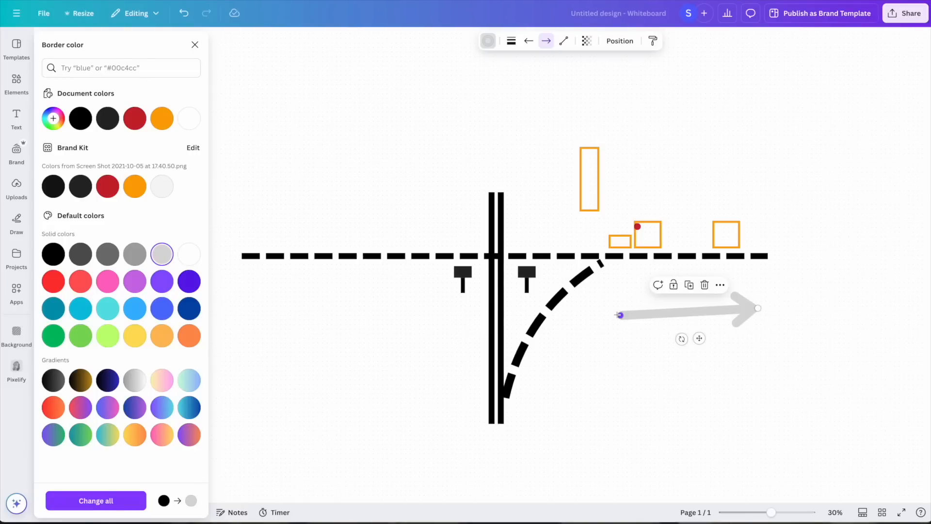
{"action": "left_click_drag", "start_coordinate": [620, 316], "coordinate": [621, 324]}
{"action": "key", "text": "ctrl+d"}
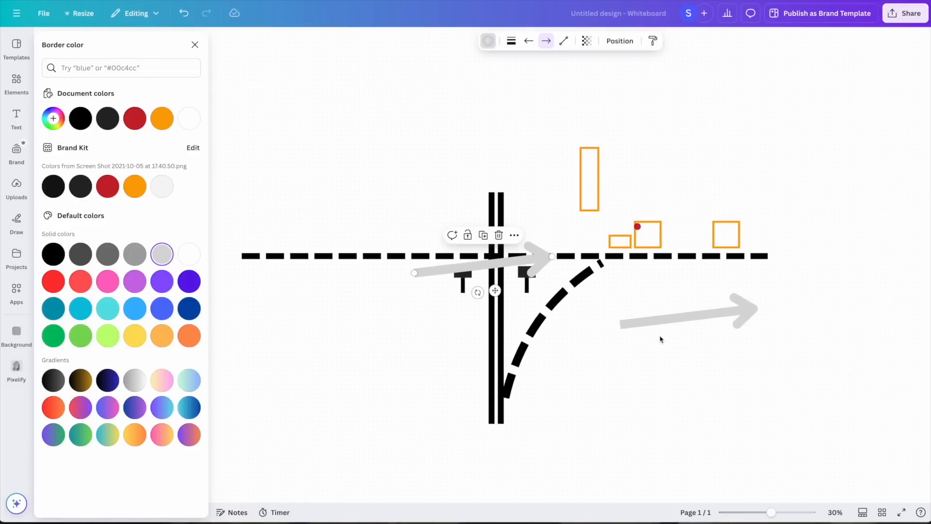
{"action": "left_click_drag", "start_coordinate": [524, 269], "coordinate": [745, 361]}
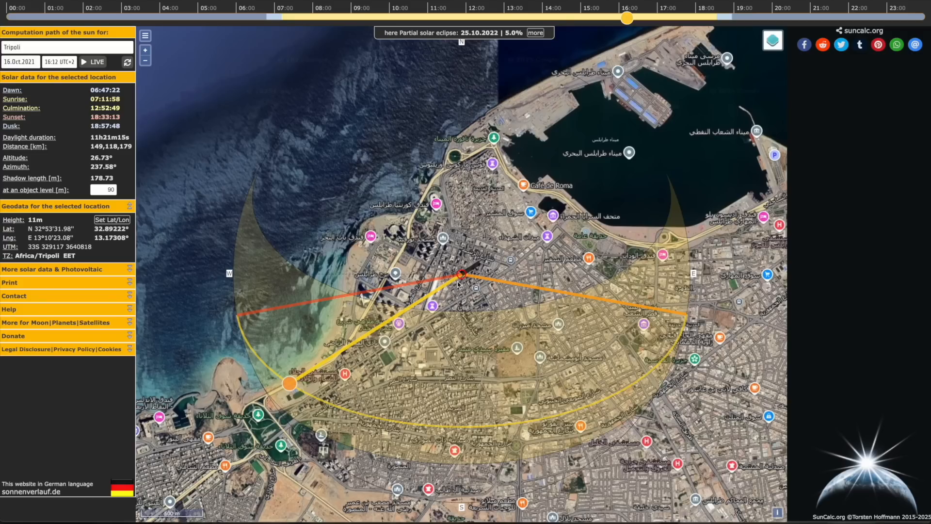
- Compare SunCalc's sun direction at 14:49 and in mid-morning with the whiteboard, rotating the whole sketch to align its arrows
{"action": "left_click_drag", "start_coordinate": [629, 18], "coordinate": [575, 19]}
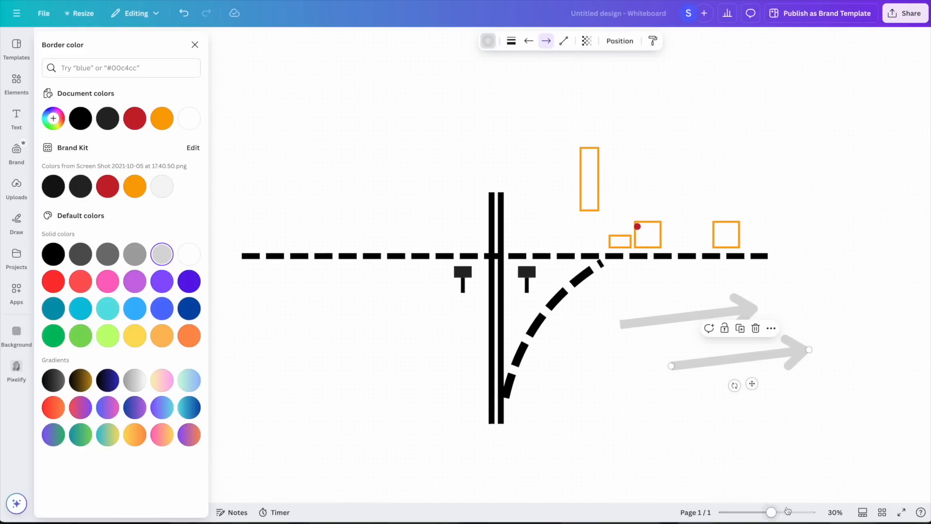
{"action": "left_click_drag", "start_coordinate": [608, 453], "coordinate": [678, 430]}
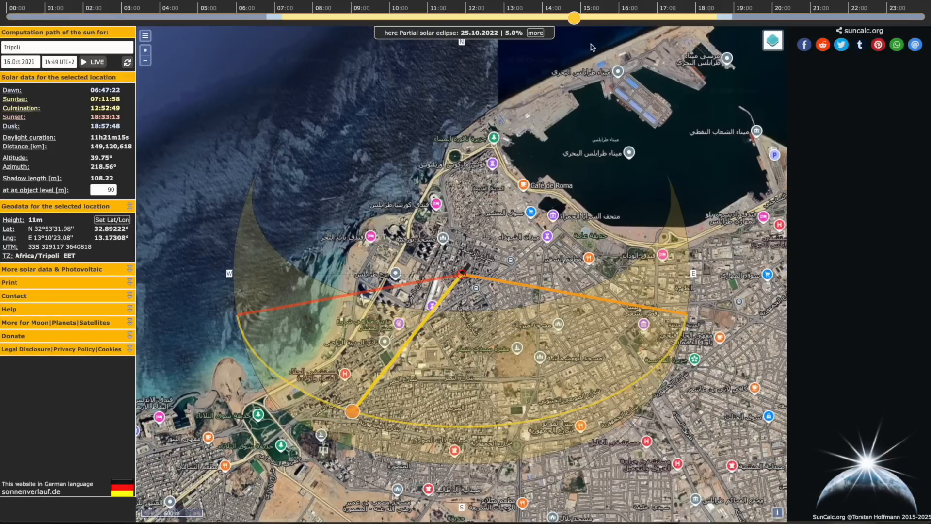
{"action": "left_click", "coordinate": [425, 18]}
{"action": "left_click_drag", "start_coordinate": [425, 18], "coordinate": [383, 18]}
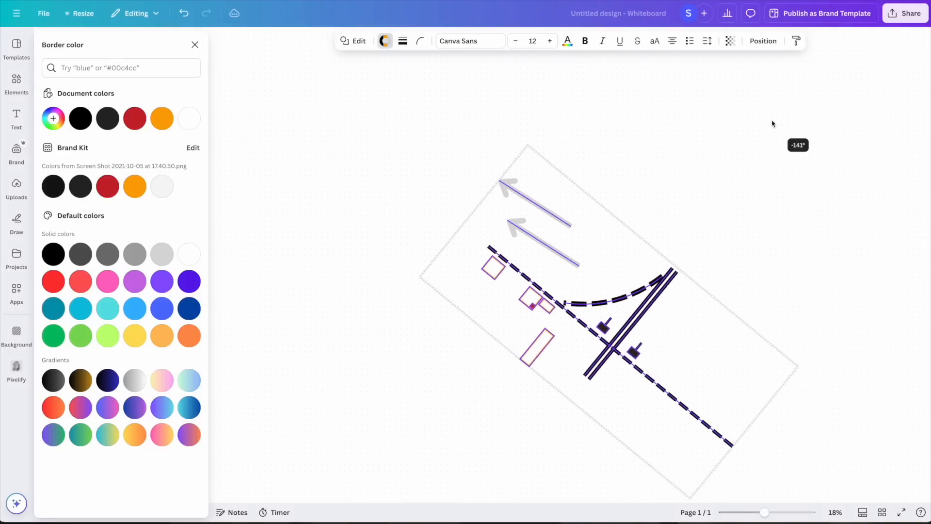
{"action": "left_click_drag", "start_coordinate": [773, 124], "coordinate": [707, 276]}
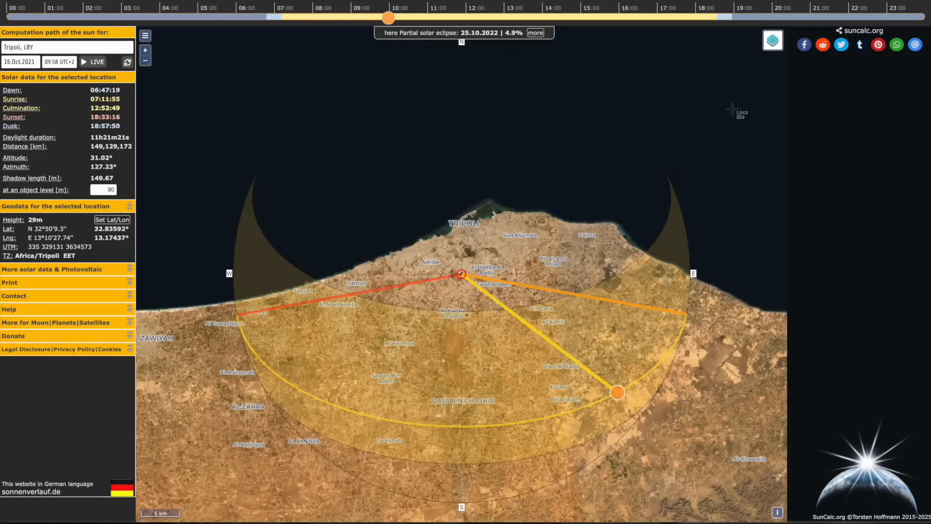
- Capture Tripoli's SunCalc map at 09:58 and at 14:55, and place both images side by side beneath the whiteboard sketch
{"action": "left_click_drag", "start_coordinate": [732, 108], "coordinate": [251, 470], "text": "shift"}
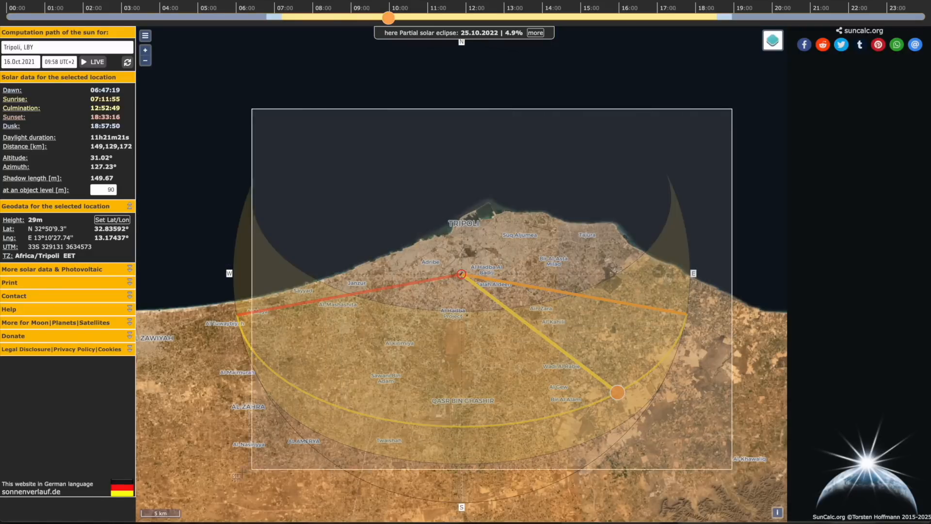
{"action": "left_click_drag", "start_coordinate": [389, 18], "coordinate": [578, 18]}
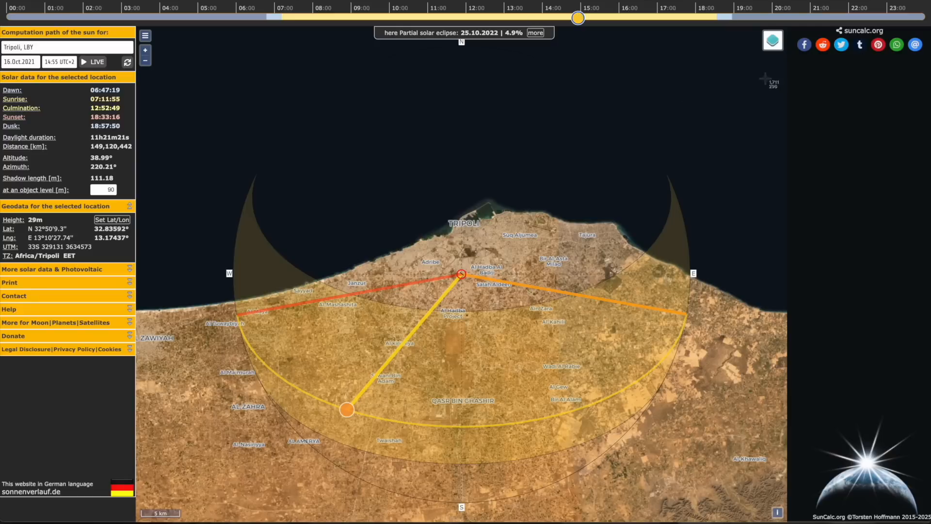
{"action": "left_click_drag", "start_coordinate": [765, 77], "coordinate": [181, 523], "text": "shift"}
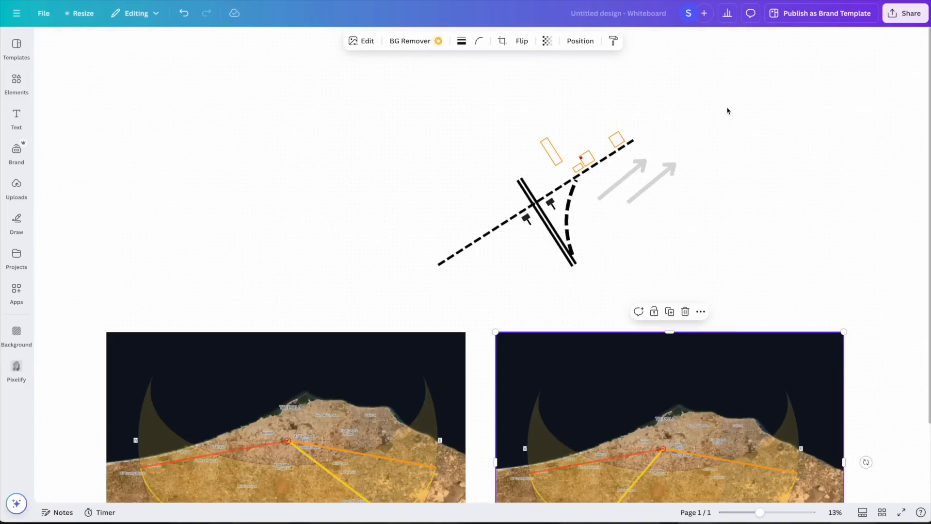
- Duplicate the whole sketch so one sits above each sun map, rotating the 09:58 copy until its grey arrows point roughly west
{"action": "mouse_move", "coordinate": [726, 108]}
{"action": "left_mouse_down"}
{"action": "mouse_move", "coordinate": [587, 162]}
{"action": "mouse_move", "coordinate": [385, 304]}
{"action": "left_mouse_up"}
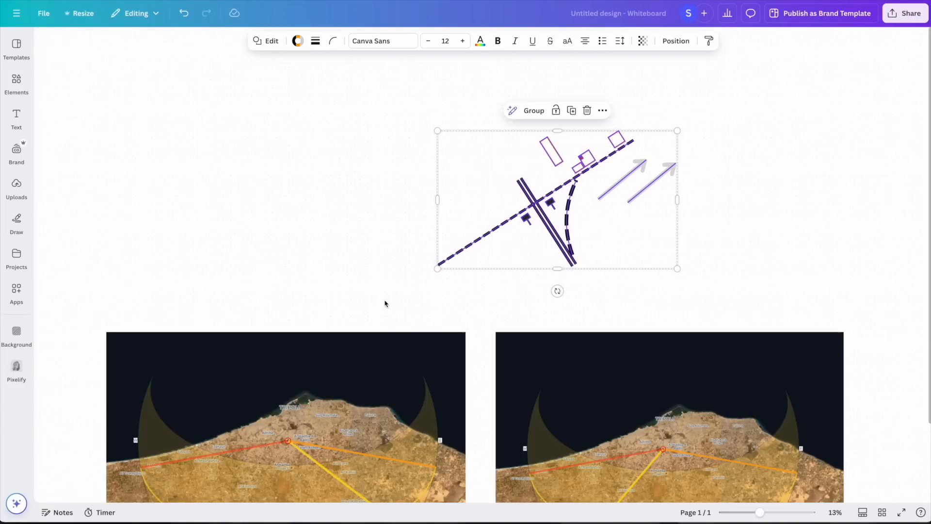
{"action": "scroll", "coordinate": [591, 271], "scroll_direction": "down", "scroll_amount": 3}
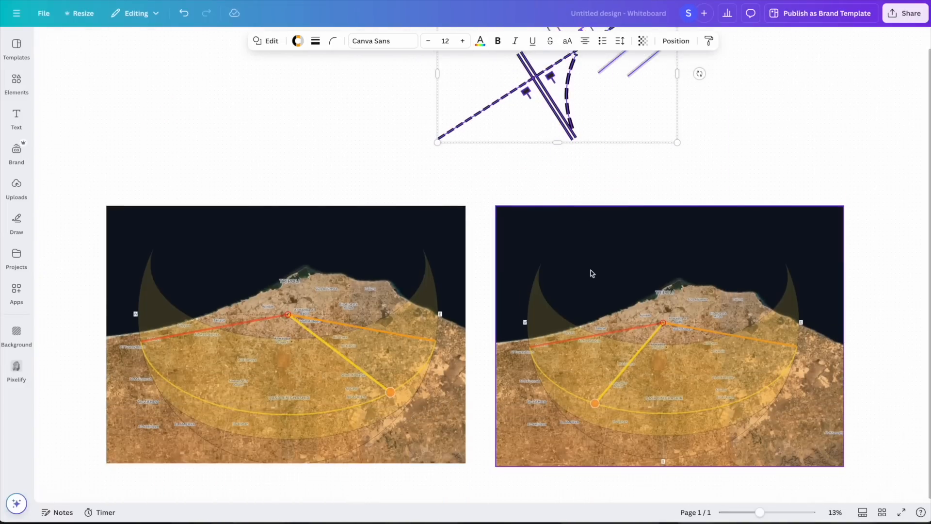
{"action": "scroll", "coordinate": [590, 273], "scroll_direction": "up", "scroll_amount": 2}
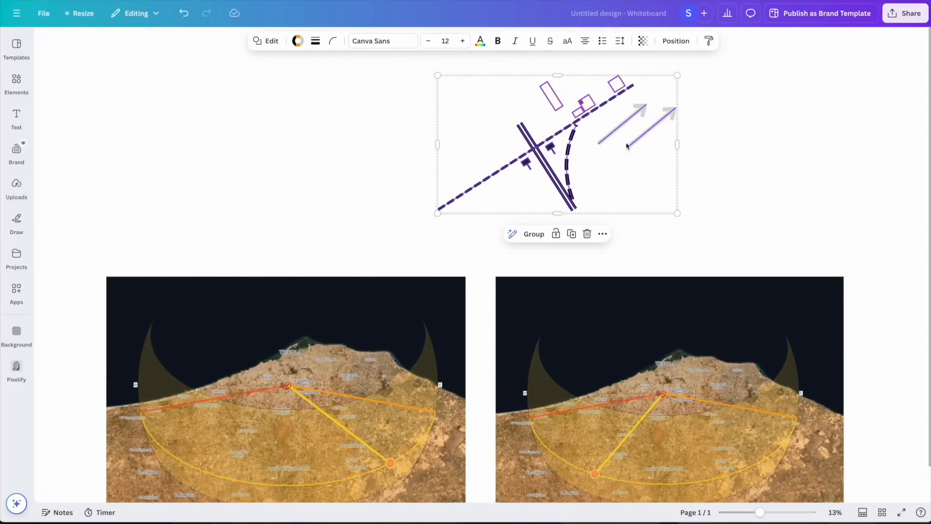
{"action": "mouse_move", "coordinate": [600, 171]}
{"action": "left_mouse_down"}
{"action": "mouse_move", "coordinate": [714, 196]}
{"action": "mouse_move", "coordinate": [717, 219]}
{"action": "mouse_move", "coordinate": [536, 297]}
{"action": "mouse_move", "coordinate": [467, 243]}
{"action": "mouse_move", "coordinate": [364, 210]}
{"action": "mouse_move", "coordinate": [349, 219]}
{"action": "left_mouse_up"}
{"action": "mouse_move", "coordinate": [296, 280]}
{"action": "left_mouse_down"}
{"action": "mouse_move", "coordinate": [409, 264]}
{"action": "mouse_move", "coordinate": [493, 141]}
{"action": "mouse_move", "coordinate": [457, 51]}
{"action": "mouse_move", "coordinate": [443, 44]}
{"action": "left_mouse_up"}
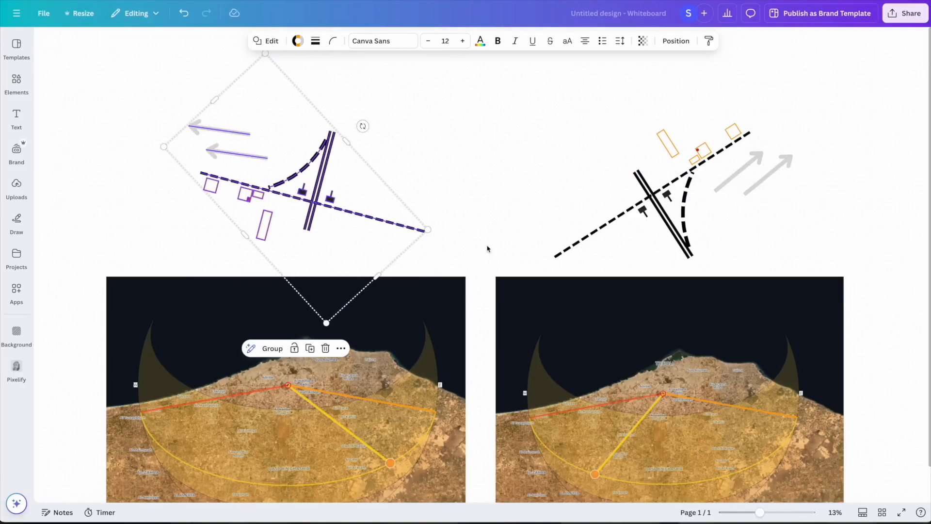
- Compare the road directions in the two rotated whiteboard sketches with Tripoli's main roads in Google Earth
{"action": "scroll", "coordinate": [486, 250], "scroll_direction": "down", "scroll_amount": 1}
{"action": "scroll", "coordinate": [477, 206], "scroll_direction": "up", "scroll_amount": 3}
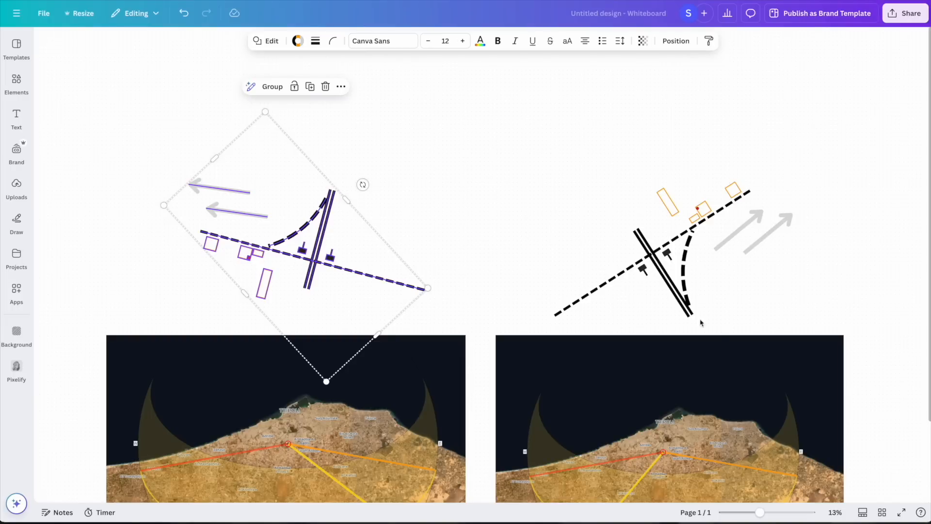
{"action": "left_click", "coordinate": [745, 200]}
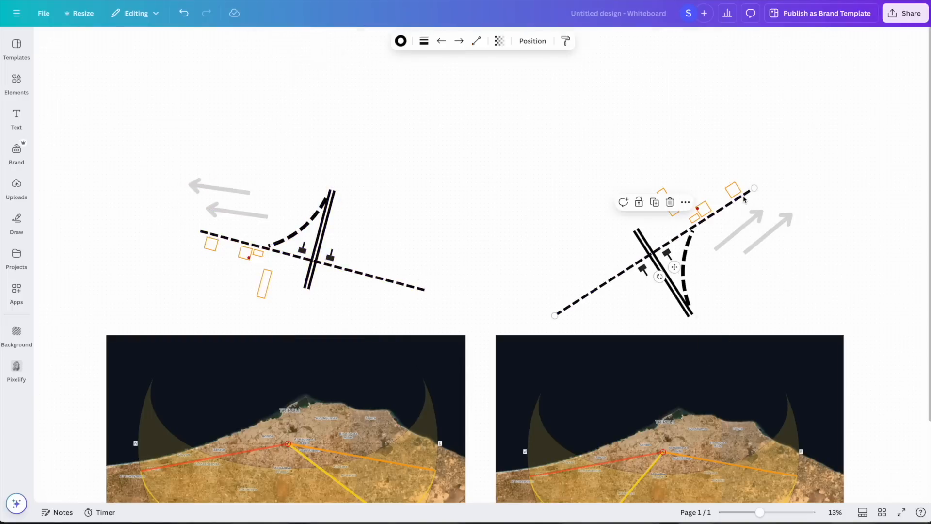
{"action": "left_click", "coordinate": [677, 305]}
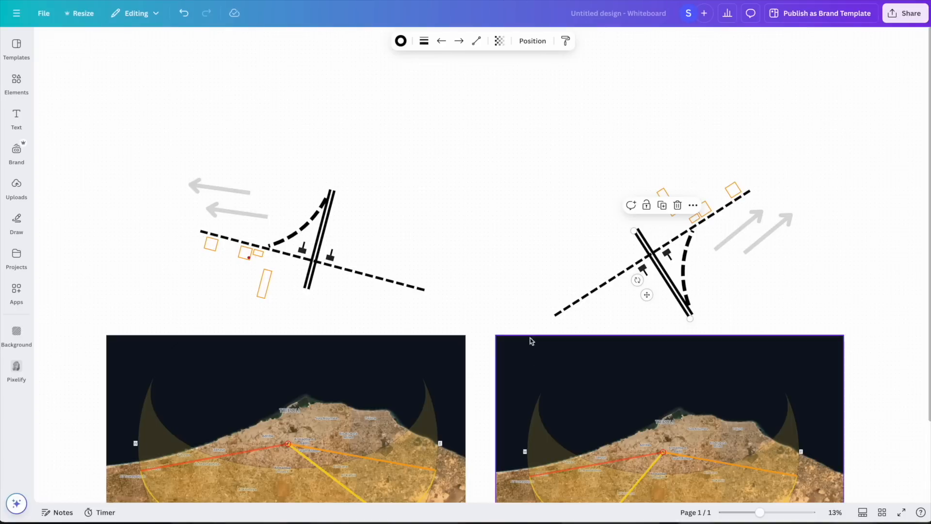
{"action": "key", "text": "super+Tab"}
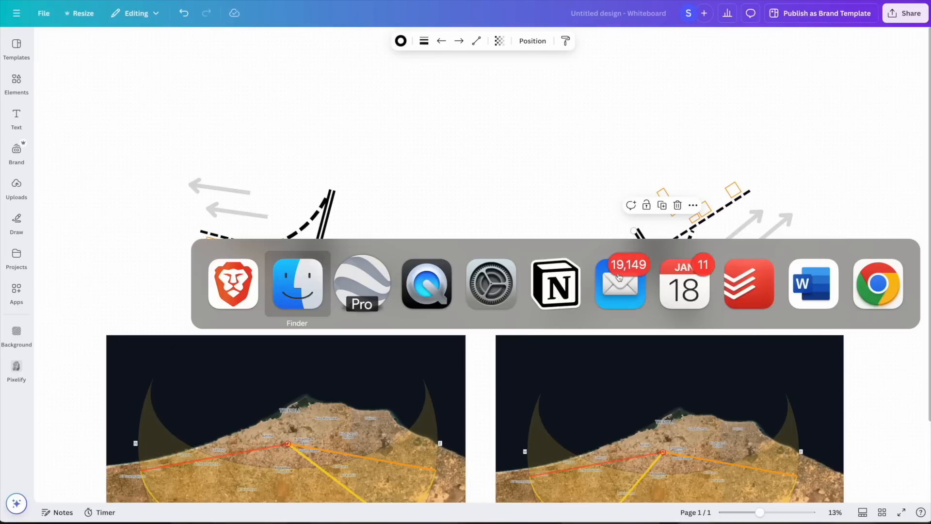
{"action": "key", "text": "super+Tab"}
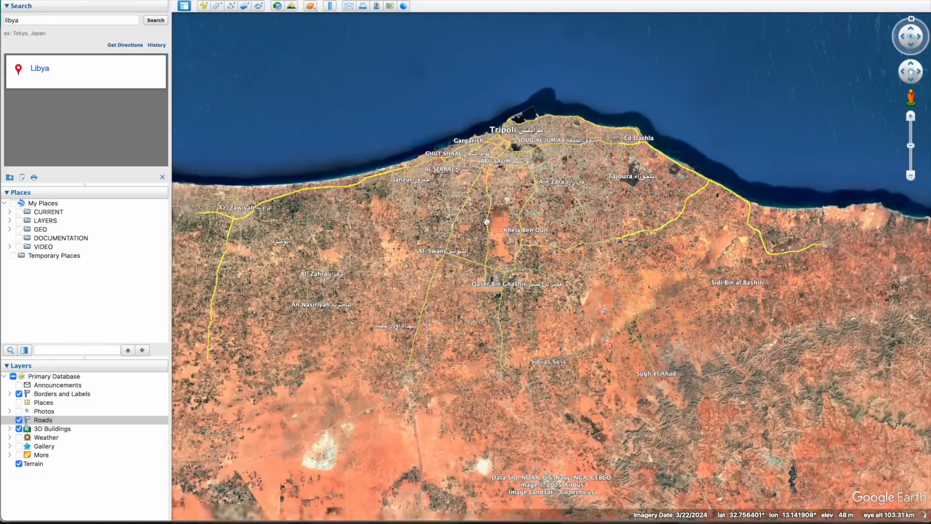
{"action": "key", "text": "super+Tab"}
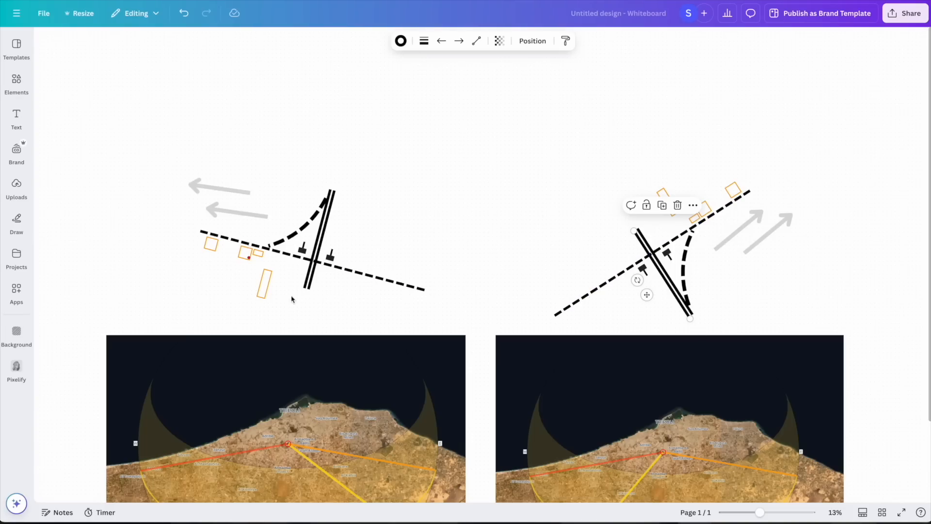
{"action": "key", "text": "super+Tab"}
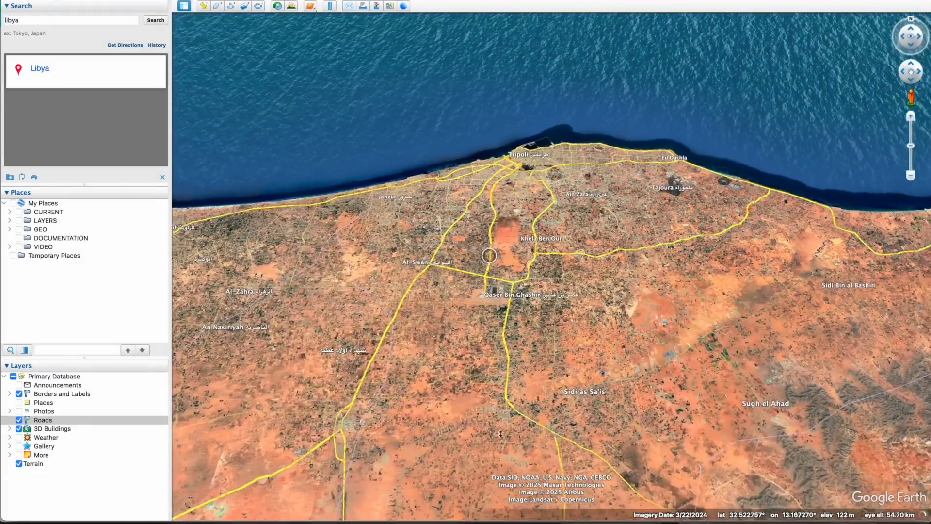
- Examine the Second Ring Rd and Alhadba-Alkhadra Rd interchange in Google Earth and check it against the video frame at 00:49
{"action": "middle_click_drag", "start_coordinate": [501, 433], "coordinate": [429, 404]}
{"action": "scroll", "coordinate": [636, 260], "scroll_direction": "up", "scroll_amount": 10}
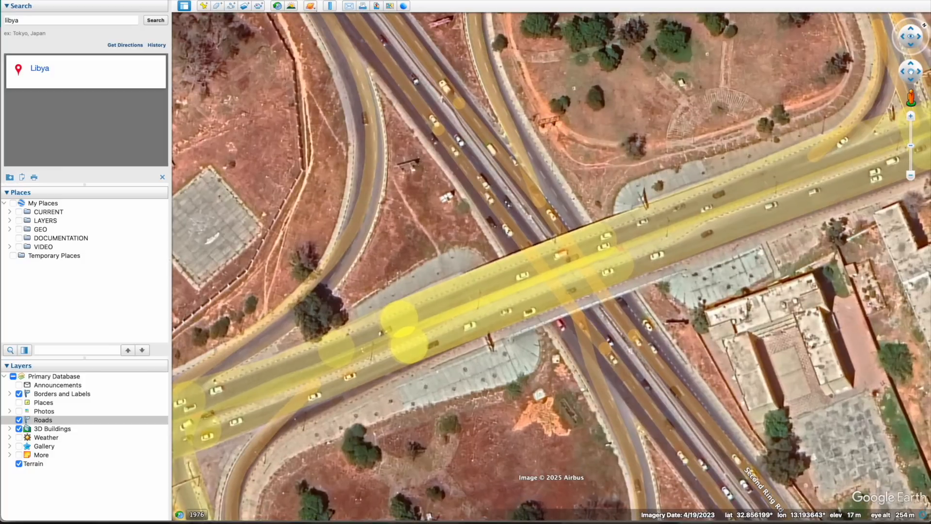
{"action": "scroll", "coordinate": [409, 193], "scroll_direction": "down", "scroll_amount": 3}
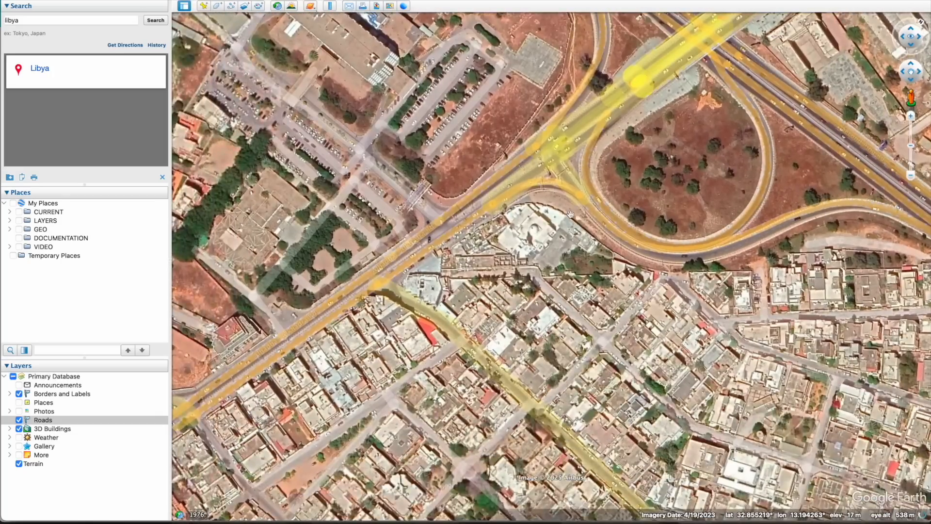
{"action": "scroll", "coordinate": [544, 228], "scroll_direction": "up", "scroll_amount": 3}
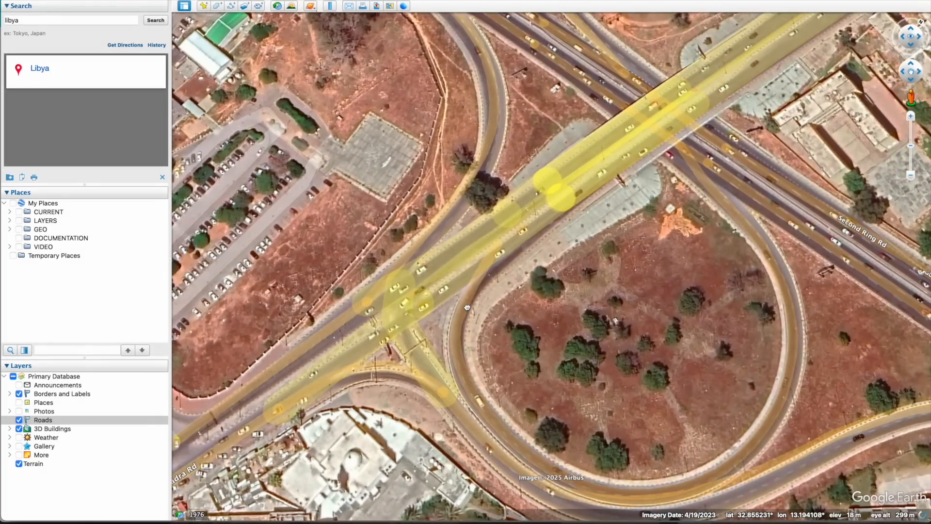
{"action": "key", "text": "super+Tab"}
{"action": "key", "text": "super+Tab"}
{"action": "key", "text": "super+Tab"}
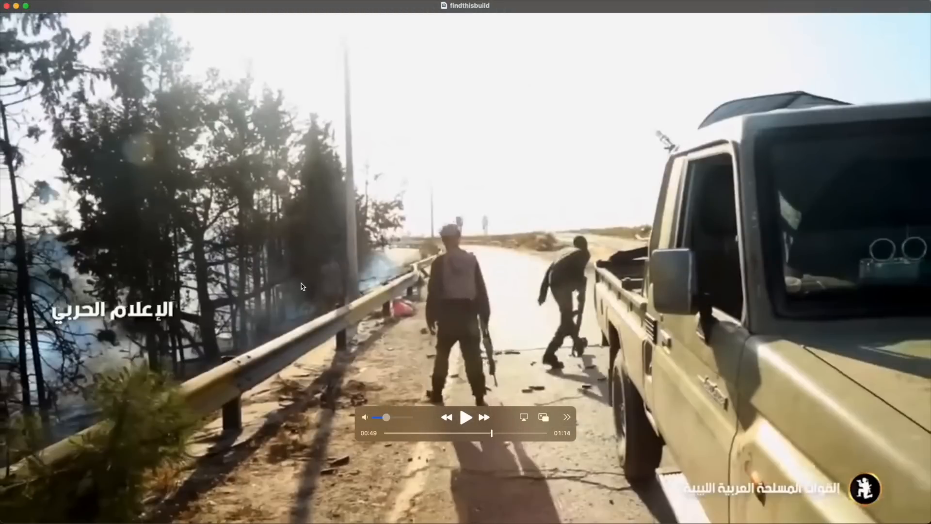
{"action": "key", "text": "super+Tab"}
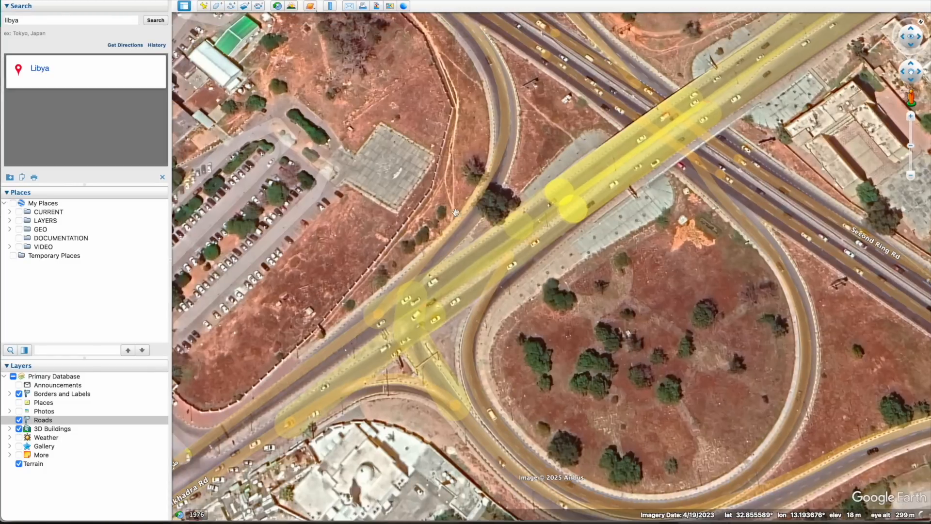
- Inspect the ramps, trees and roadside buildings around the Alhadba-Alkhadra Rd interchange for features matching the sketch
{"action": "left_click_drag", "start_coordinate": [456, 212], "coordinate": [488, 191]}
{"action": "scroll", "coordinate": [462, 247], "scroll_direction": "up", "scroll_amount": 1}
{"action": "scroll", "coordinate": [437, 378], "scroll_direction": "down", "scroll_amount": 2}
{"action": "left_click_drag", "start_coordinate": [422, 412], "coordinate": [551, 273]}
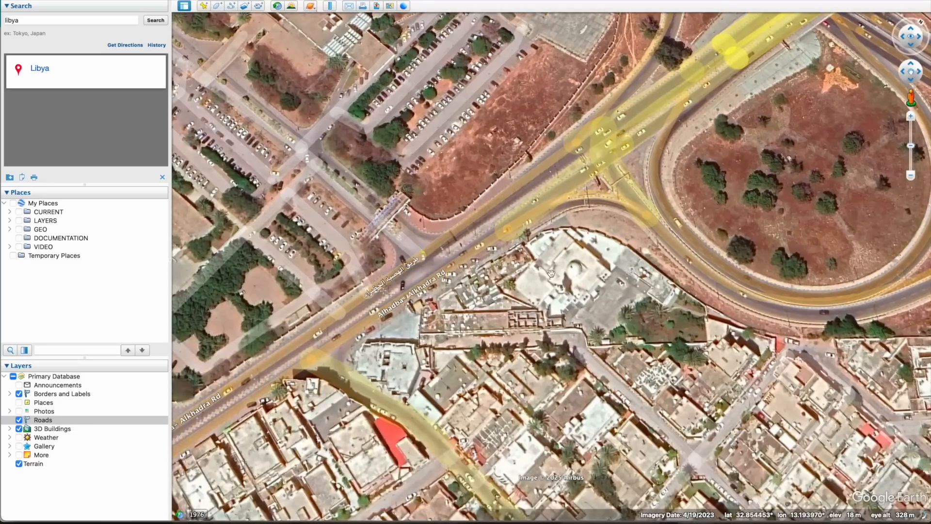
{"action": "scroll", "coordinate": [551, 273], "scroll_direction": "up", "scroll_amount": 3}
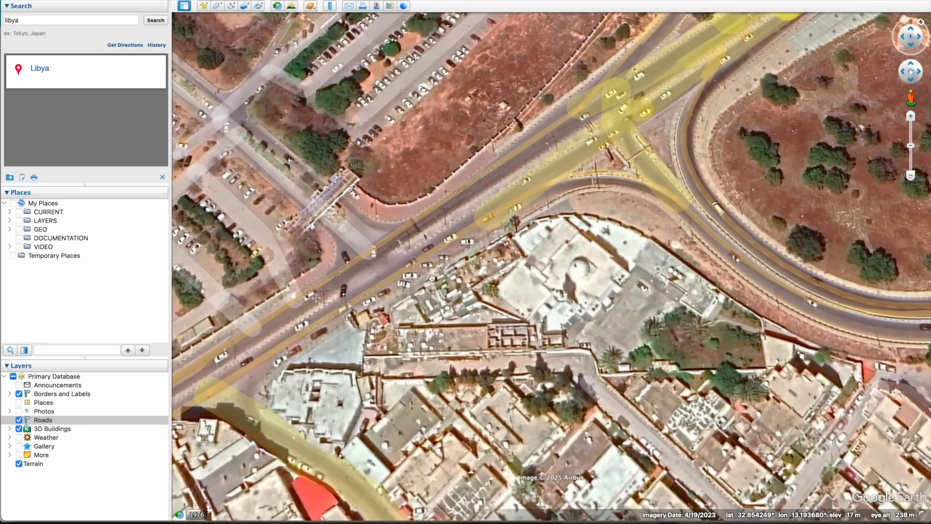
{"action": "left_click_drag", "start_coordinate": [480, 224], "coordinate": [436, 320]}
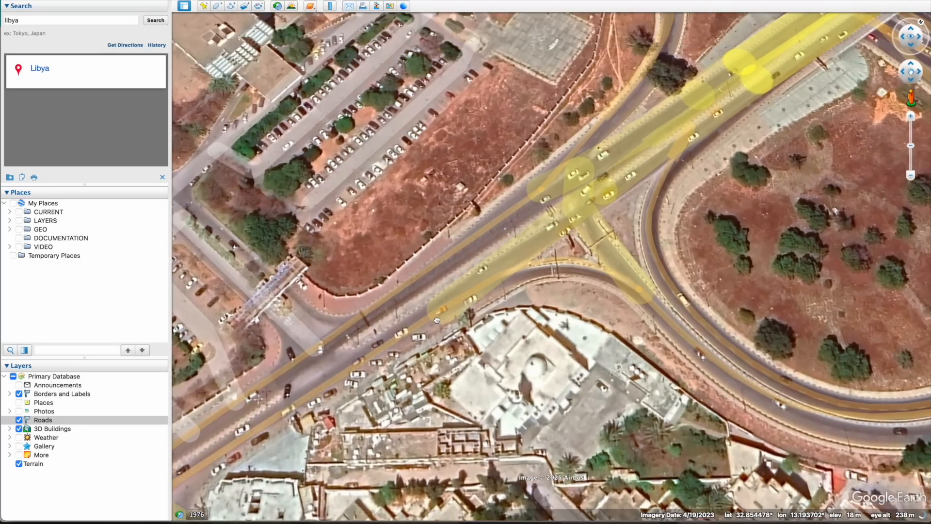
{"action": "left_click_drag", "start_coordinate": [292, 308], "coordinate": [297, 348]}
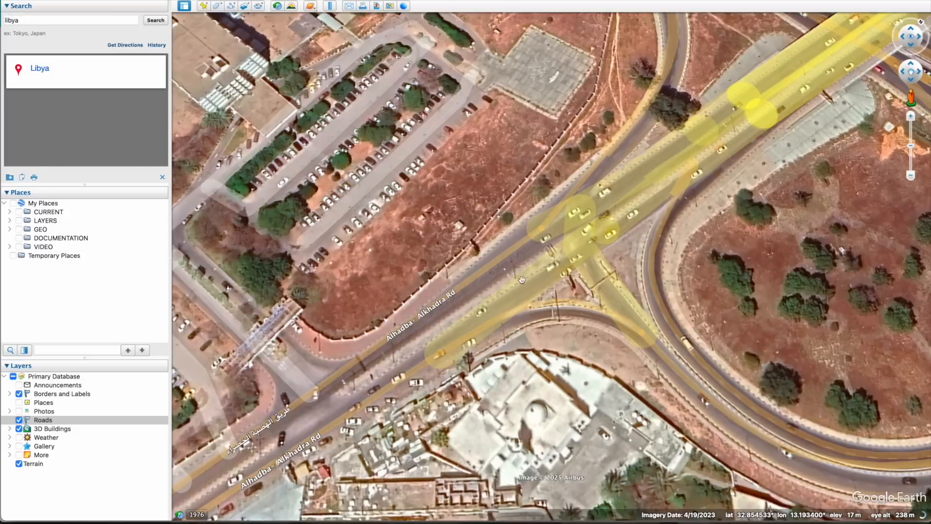
{"action": "left_click_drag", "start_coordinate": [524, 279], "coordinate": [503, 294]}
{"action": "scroll", "coordinate": [590, 194], "scroll_direction": "down", "scroll_amount": 5}
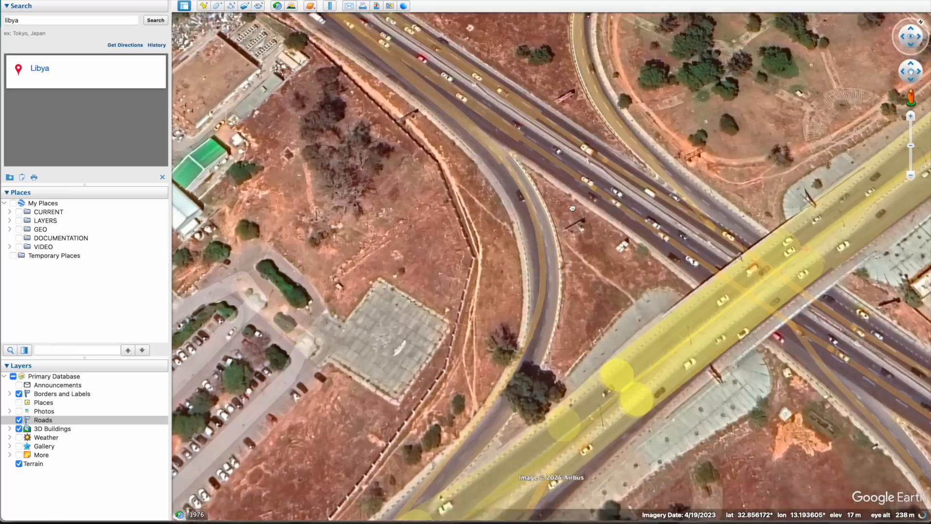
- Inspect the neighbouring Second Ring Rd interchanges to the west and east for a layout matching the sketch
{"action": "scroll", "coordinate": [589, 194], "scroll_direction": "down", "scroll_amount": 10}
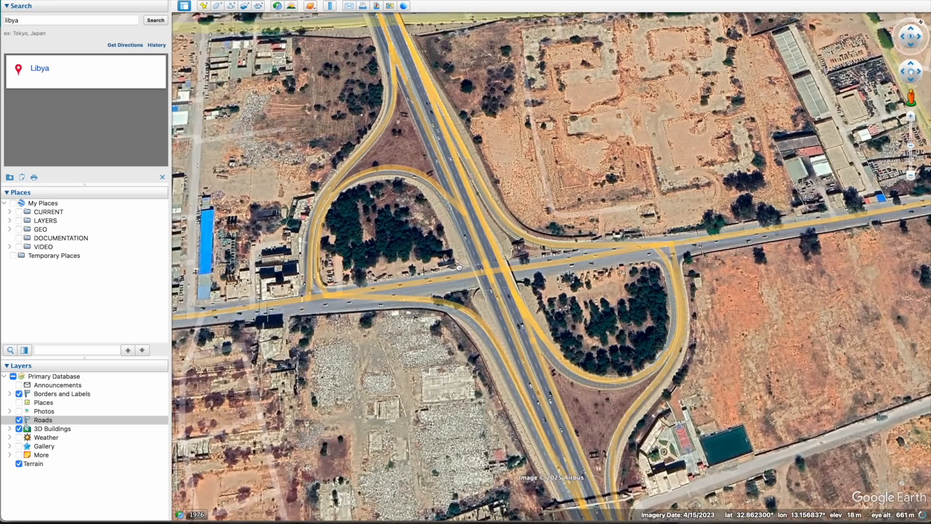
{"action": "scroll", "coordinate": [500, 282], "scroll_direction": "up", "scroll_amount": 3}
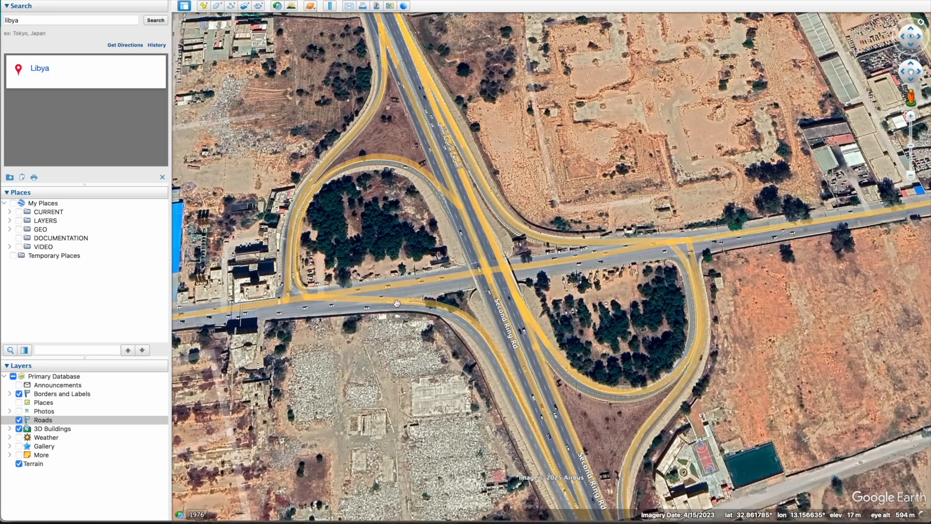
{"action": "scroll", "coordinate": [518, 246], "scroll_direction": "down", "scroll_amount": 3}
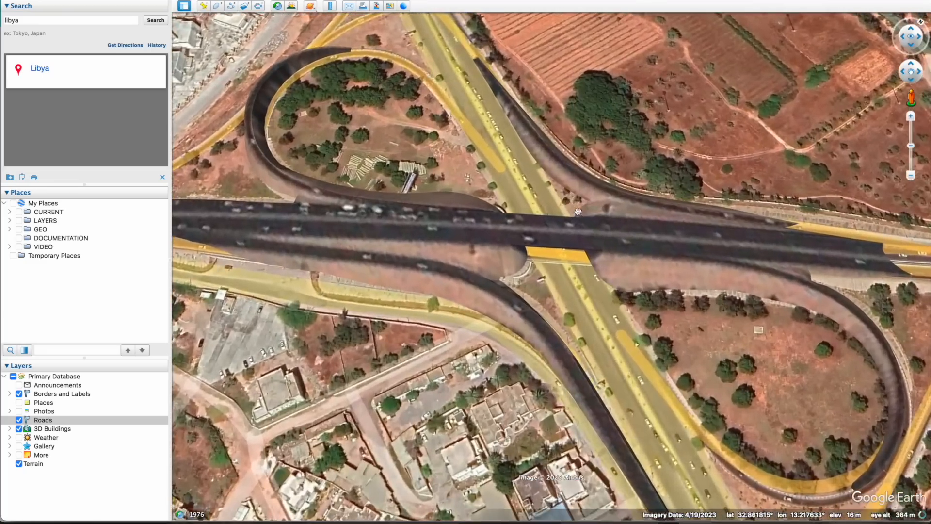
{"action": "left_click_drag", "start_coordinate": [578, 211], "coordinate": [491, 258]}
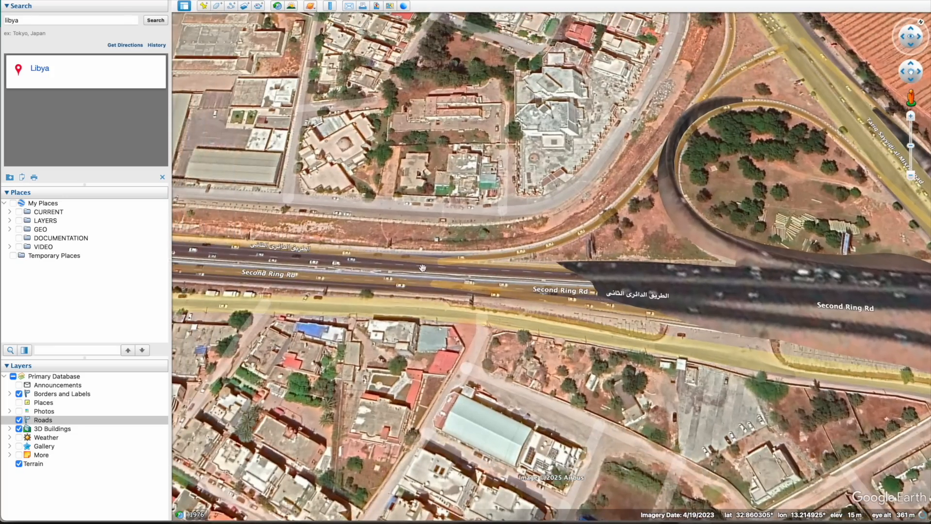
{"action": "left_click_drag", "start_coordinate": [636, 248], "coordinate": [738, 265]}
- Switch to QuickTime Player and examine the roadside building and tree line in the video's final frame at 01:14
{"action": "key", "text": "super+Tab"}
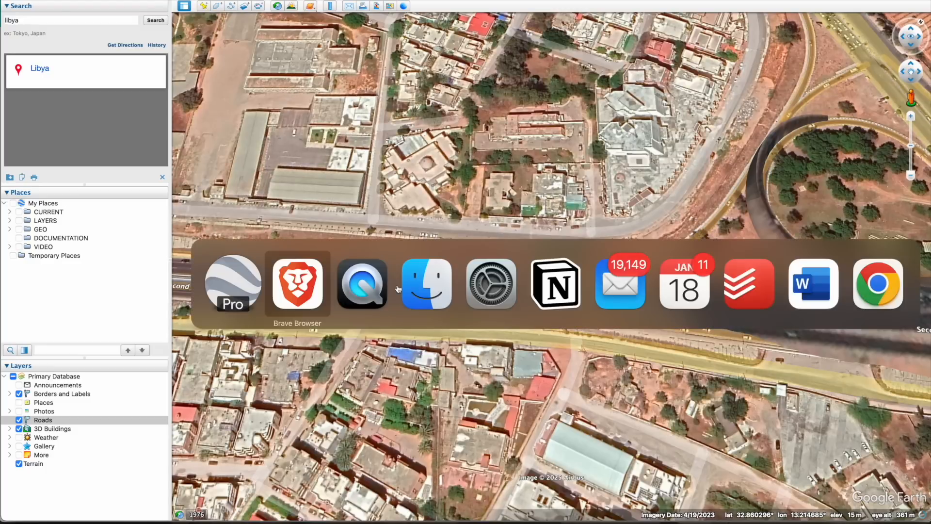
{"action": "left_click", "coordinate": [396, 288]}
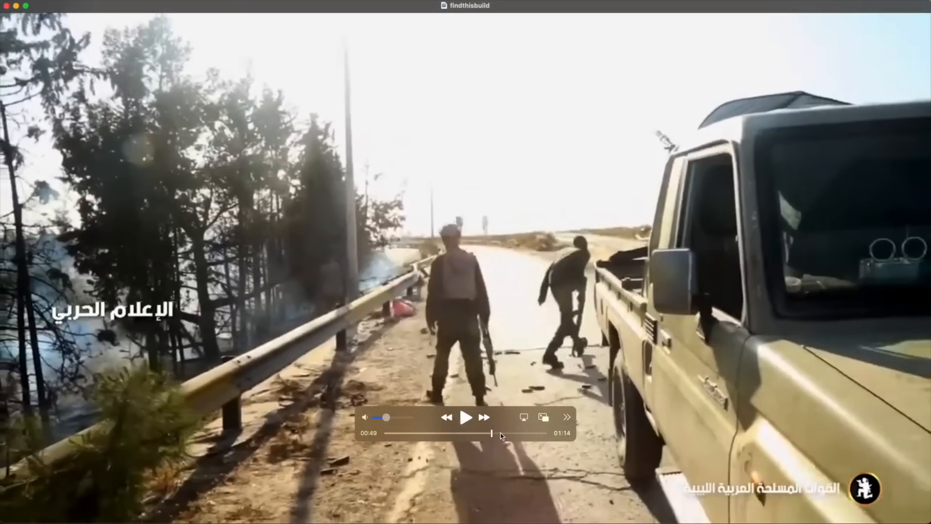
{"action": "left_click_drag", "start_coordinate": [502, 435], "coordinate": [548, 439]}
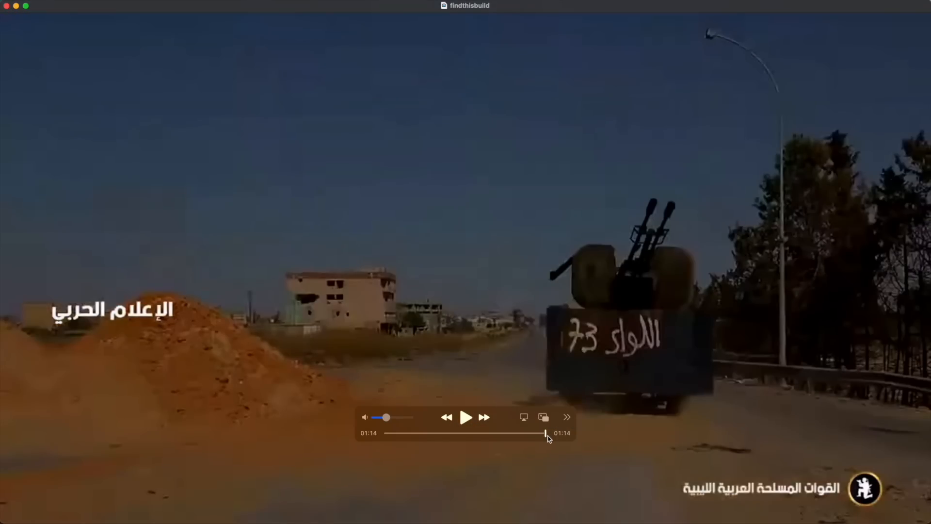
- Return to Google Earth, survey Tripoli's interchanges from farther out, and examine the next loop-ramp interchange to the east
{"action": "key", "text": "super+Tab"}
{"action": "scroll", "coordinate": [724, 261], "scroll_direction": "down", "scroll_amount": 5}
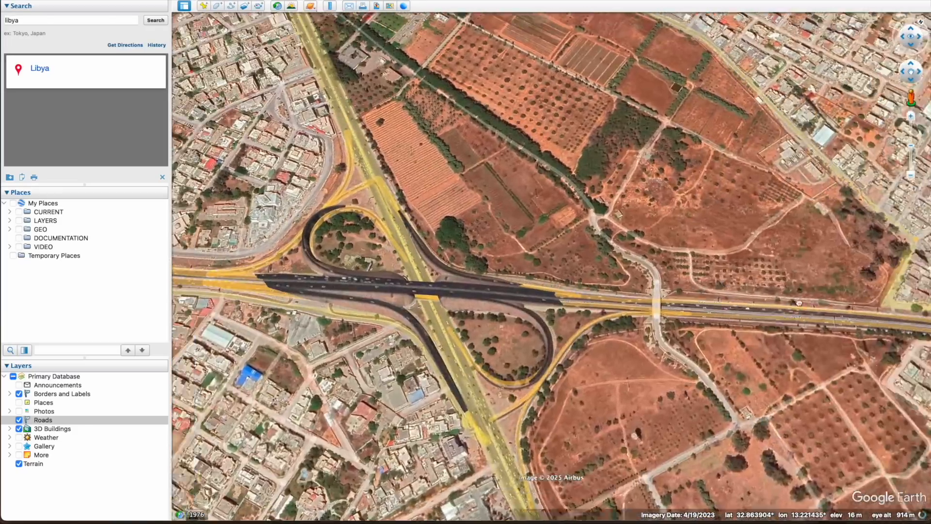
{"action": "scroll", "coordinate": [555, 341], "scroll_direction": "down", "scroll_amount": 10}
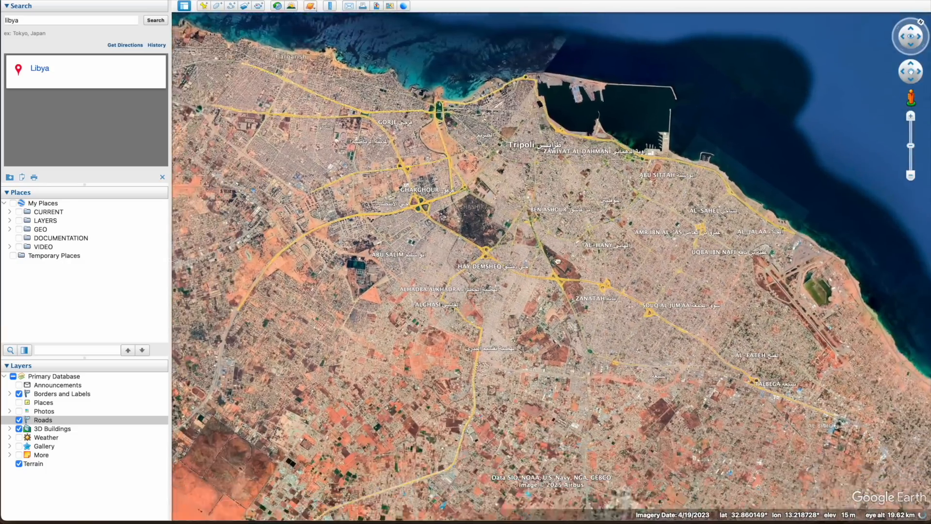
{"action": "scroll", "coordinate": [627, 174], "scroll_direction": "up", "scroll_amount": 4}
{"action": "scroll", "coordinate": [627, 173], "scroll_direction": "up", "scroll_amount": 6}
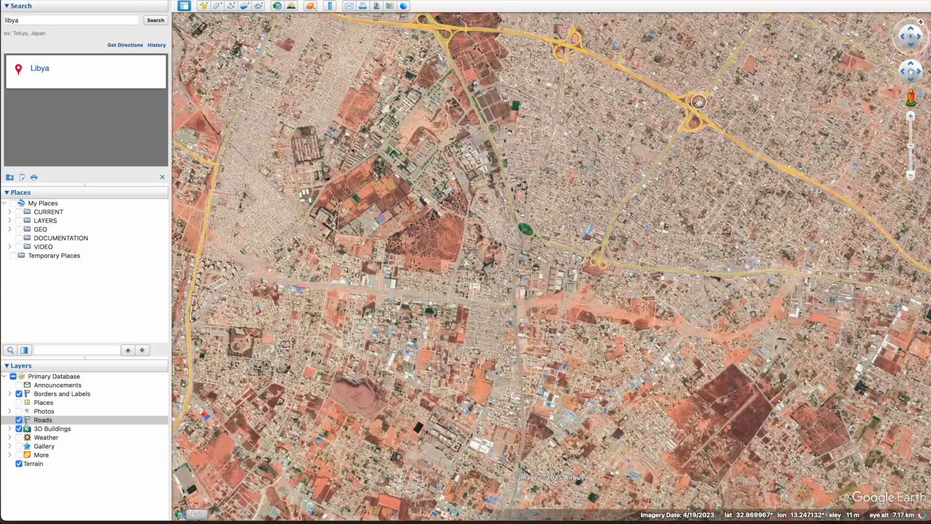
{"action": "scroll", "coordinate": [699, 101], "scroll_direction": "up", "scroll_amount": 2}
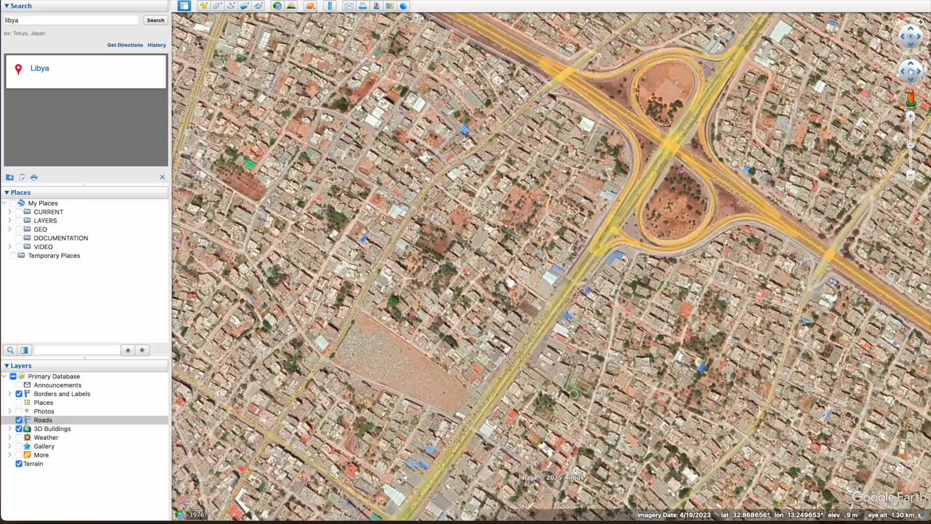
- Survey the major roads south of Tripoli and examine the Airport Hwy interchange with Qaser Bin Ghashir - Sawani Rd
{"action": "scroll", "coordinate": [666, 183], "scroll_direction": "down", "scroll_amount": 5}
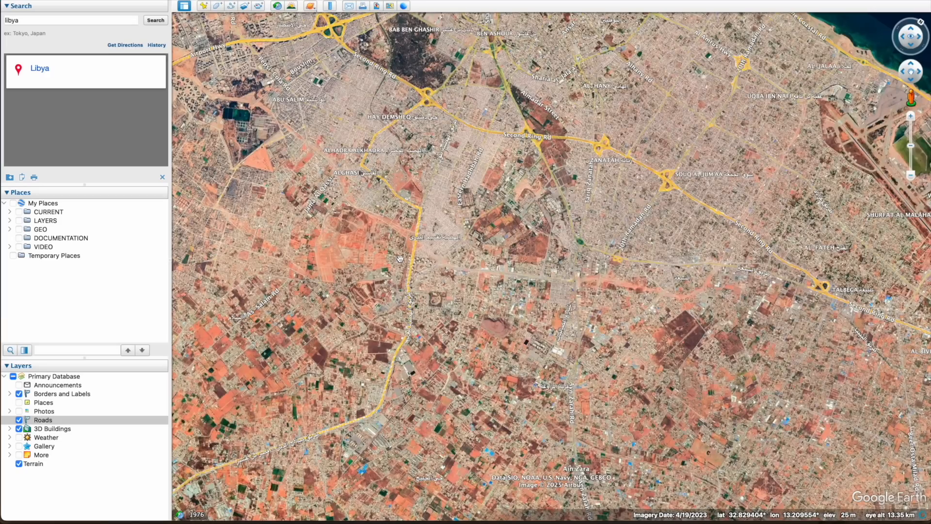
{"action": "key", "text": "super+Tab"}
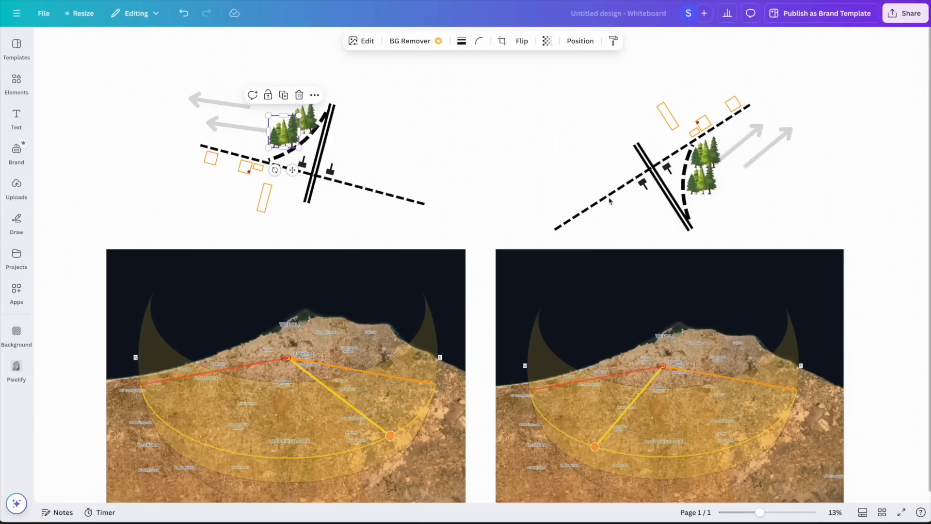
{"action": "left_click", "coordinate": [610, 199]}
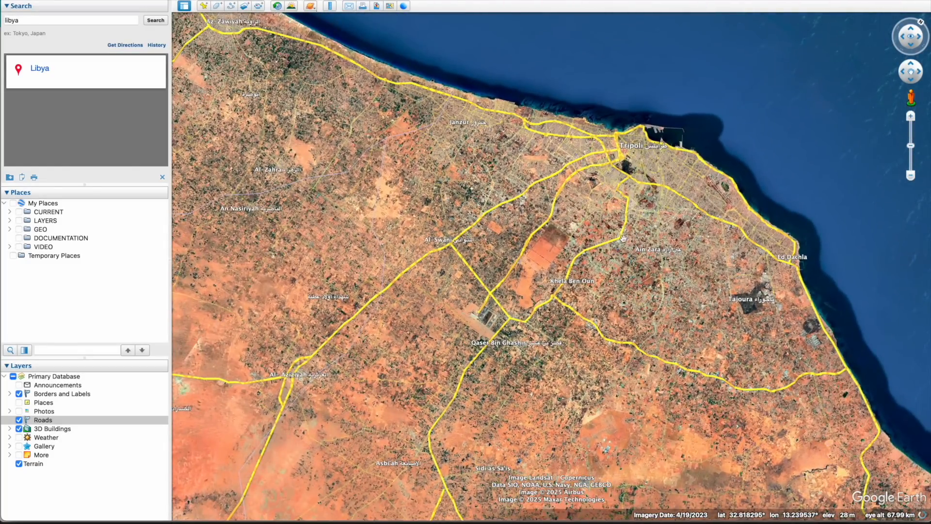
{"action": "scroll", "coordinate": [557, 298], "scroll_direction": "up", "scroll_amount": 5}
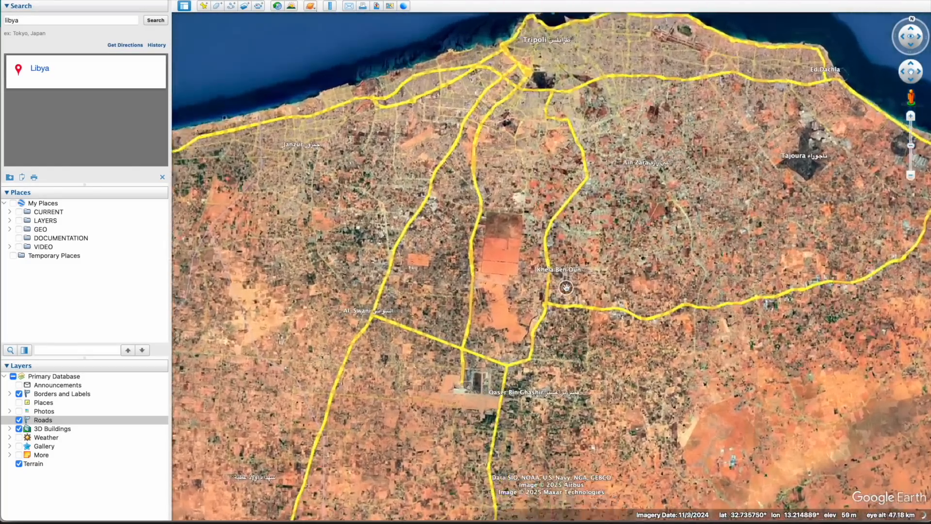
{"action": "scroll", "coordinate": [566, 287], "scroll_direction": "up", "scroll_amount": 5}
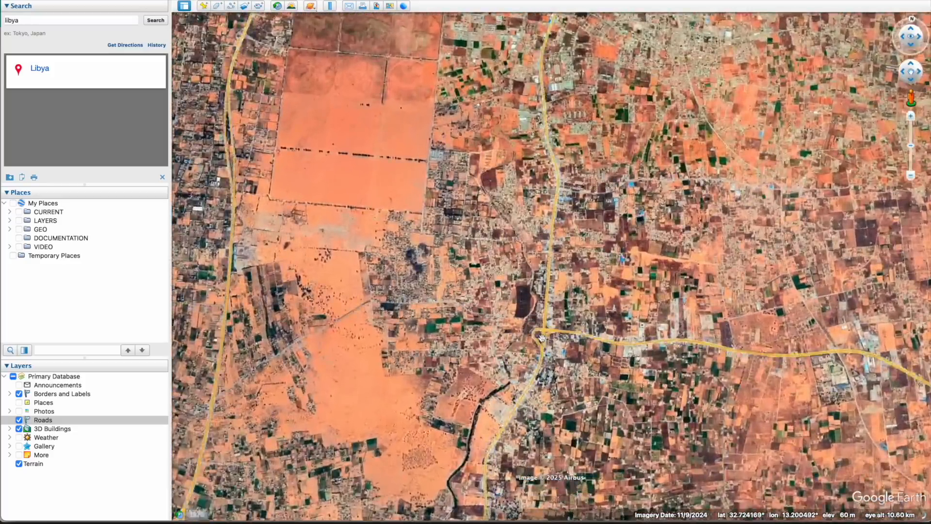
{"action": "scroll", "coordinate": [542, 336], "scroll_direction": "up", "scroll_amount": 5}
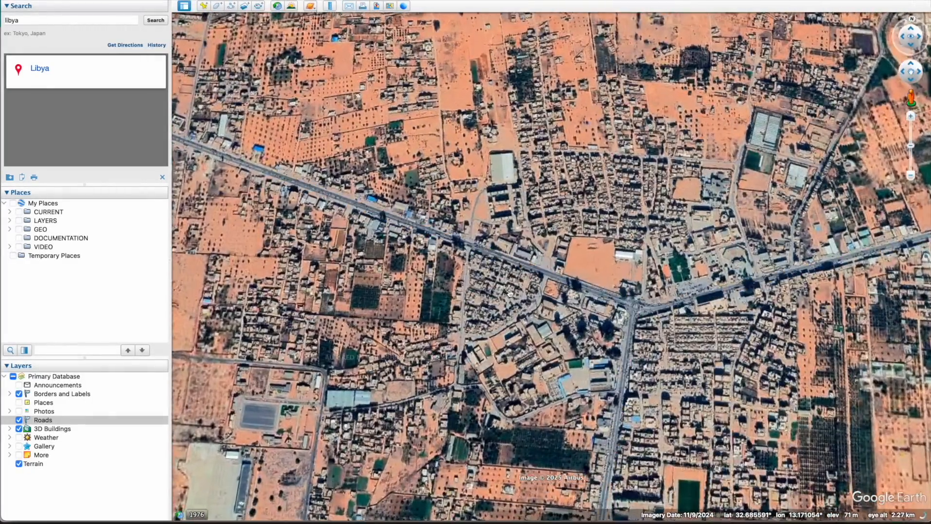
{"action": "scroll", "coordinate": [457, 245], "scroll_direction": "up", "scroll_amount": 5}
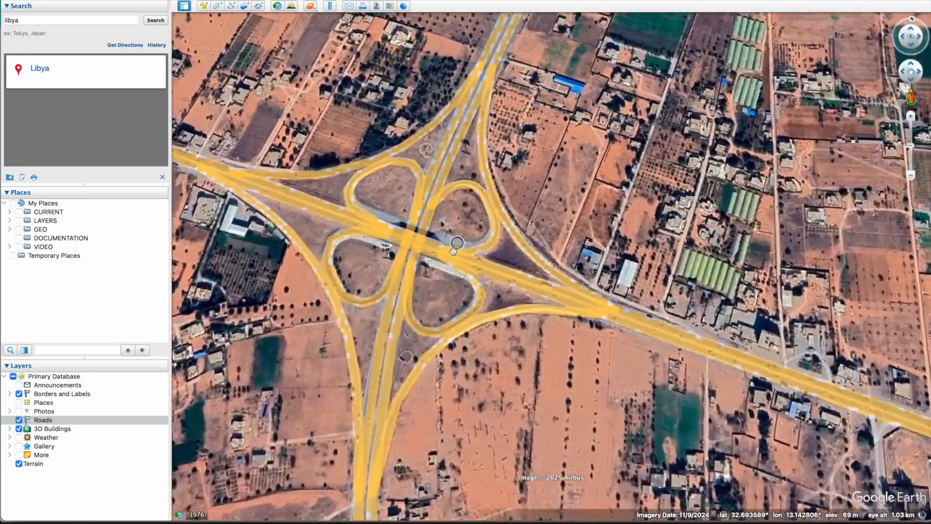
{"action": "scroll", "coordinate": [450, 210], "scroll_direction": "down", "scroll_amount": 2}
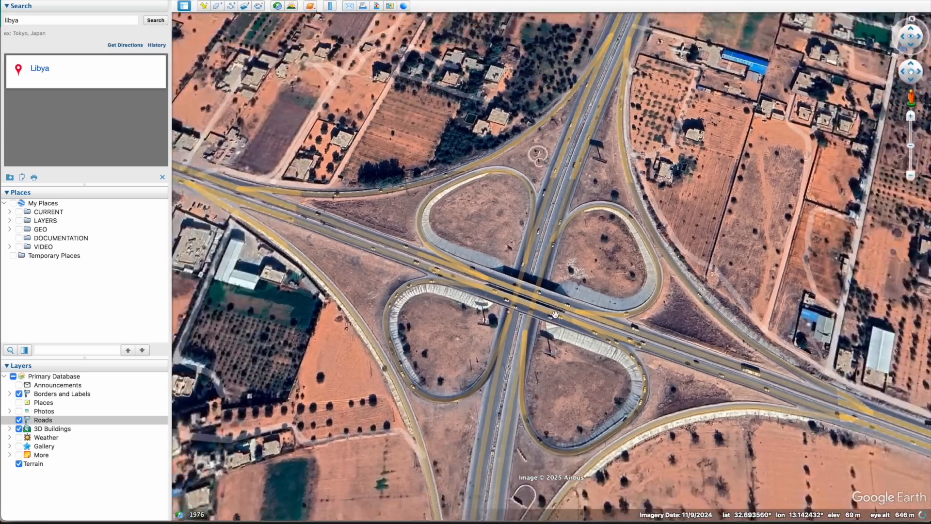
- Compare the interchange's ramps, billboards and the long roadside building to its northeast with the Canva sketch
{"action": "key", "text": "super+Tab"}
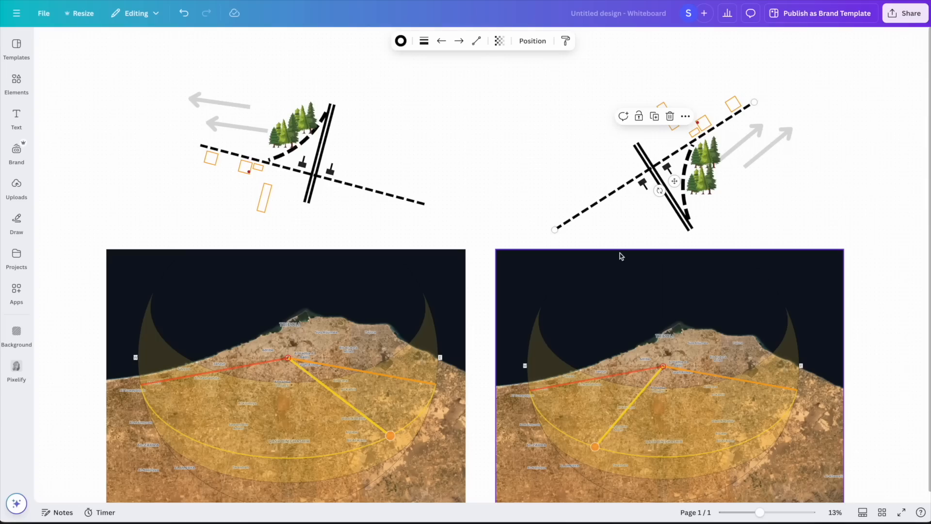
{"action": "key", "text": "super+Tab"}
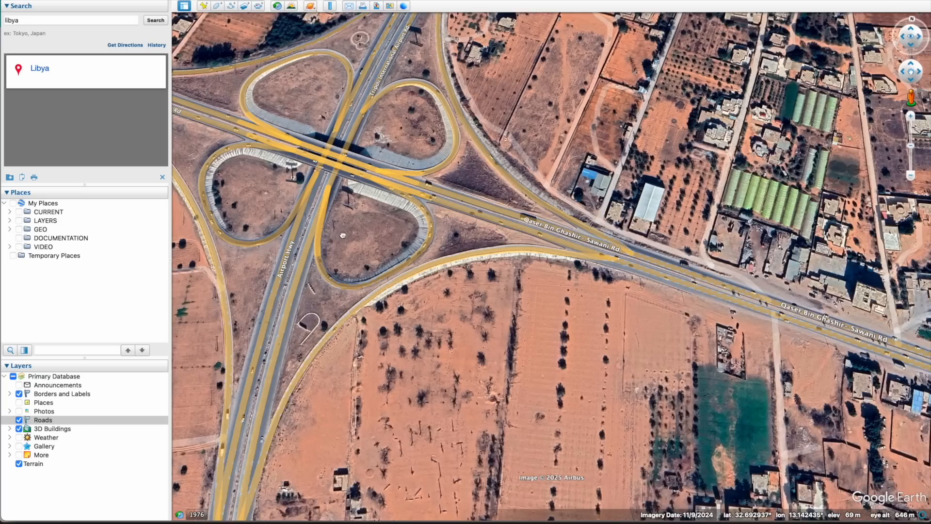
{"action": "scroll", "coordinate": [398, 201], "scroll_direction": "up", "scroll_amount": 3}
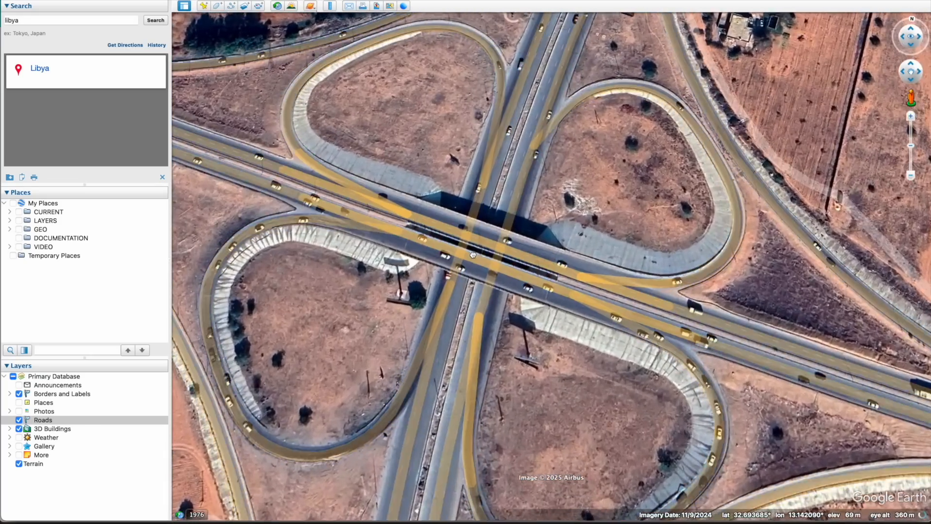
{"action": "key", "text": "super+Tab"}
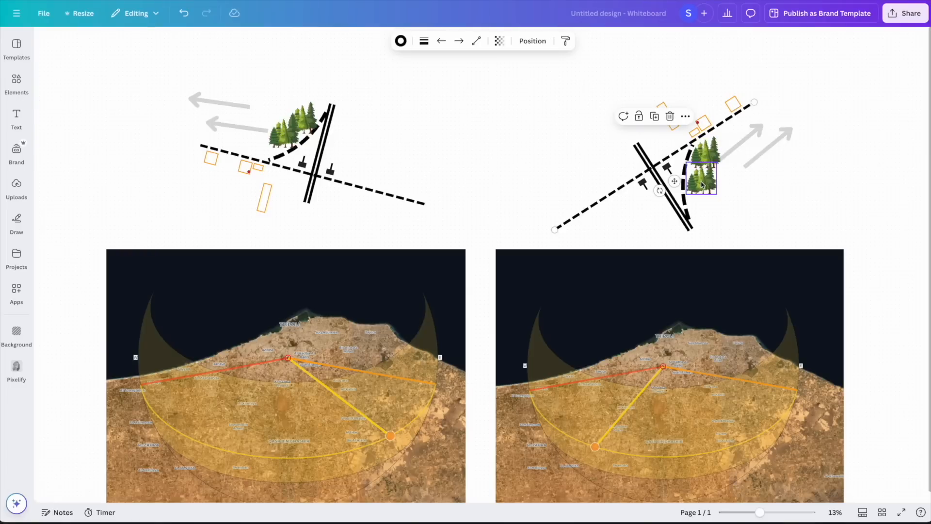
{"action": "key", "text": "super+Tab"}
{"action": "key", "text": "Right"}
{"action": "key", "text": "Right"}
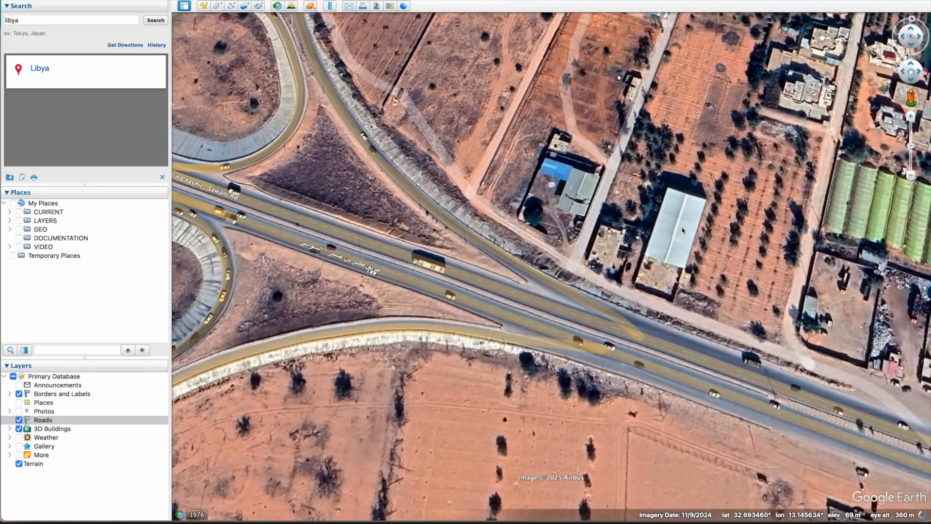
{"action": "key", "text": "super+Tab"}
{"action": "left_click", "coordinate": [665, 115]}
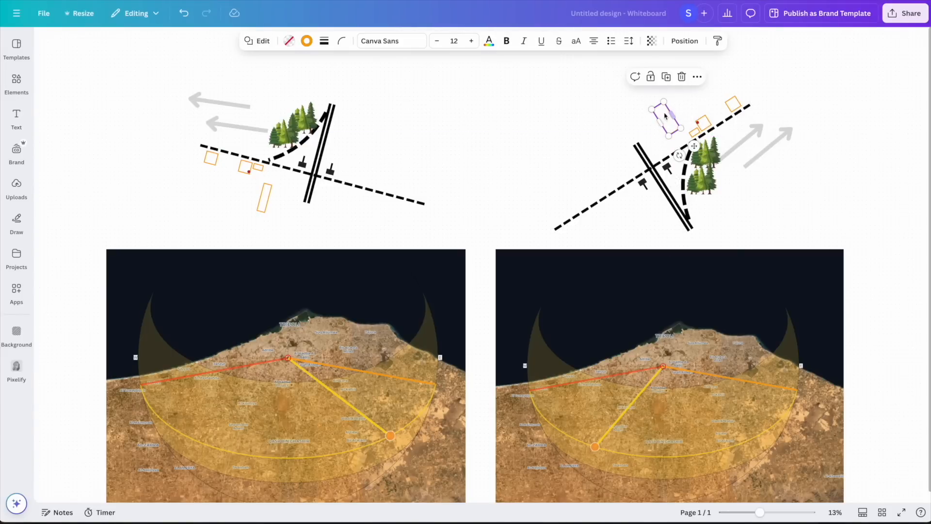
{"action": "key", "text": "super+Tab"}
{"action": "scroll", "coordinate": [587, 254], "scroll_direction": "down", "scroll_amount": 5}
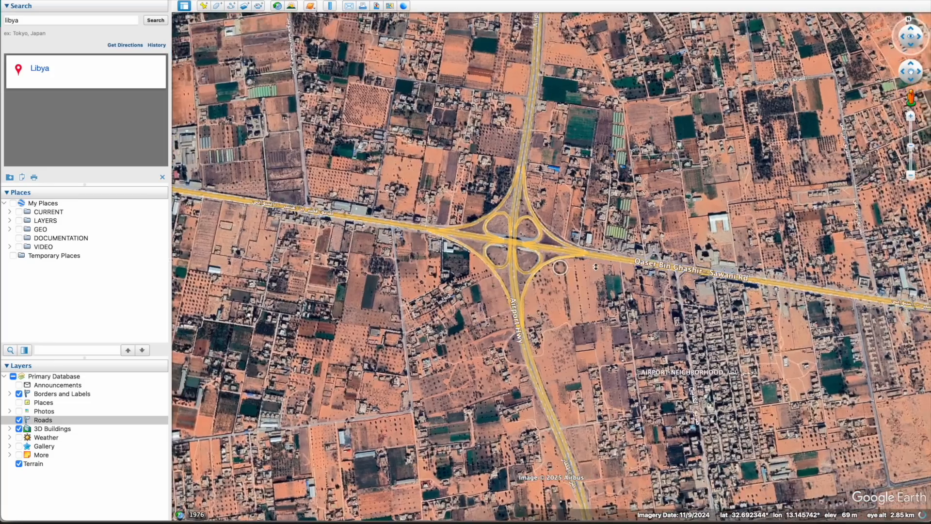
- Switch to SunCalc in the browser and centre its sun-path map on the Airport Hwy interchange, using Google Earth as reference
{"action": "key", "text": "super+Tab"}
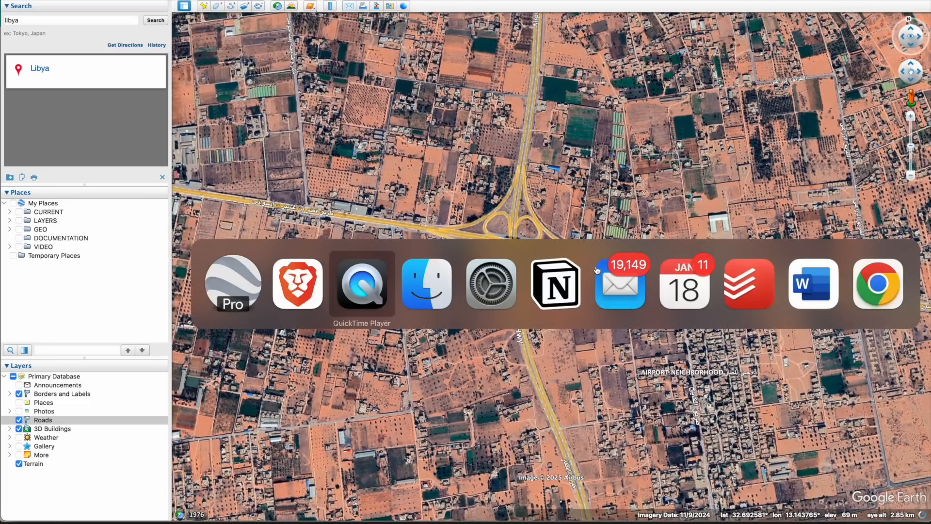
{"action": "key", "text": "Escape"}
{"action": "key", "text": "super+Tab"}
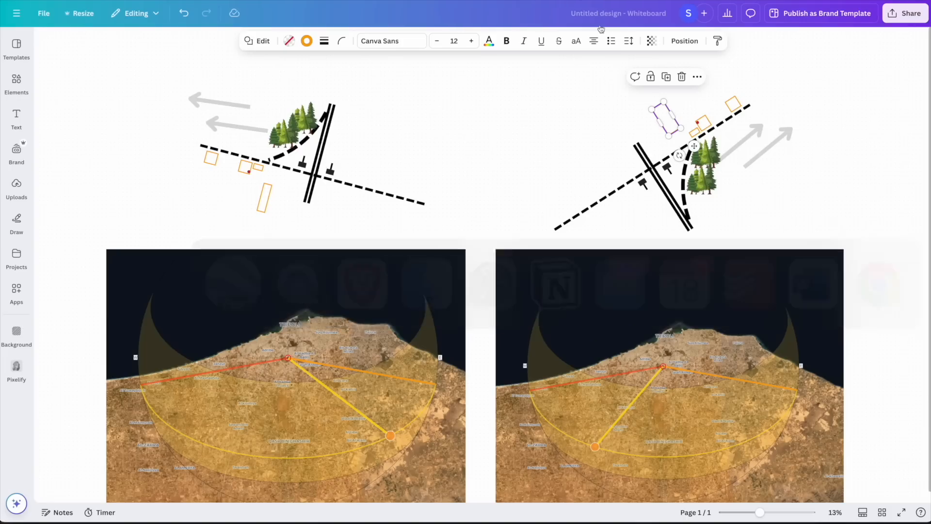
{"action": "key", "text": "ctrl+Tab"}
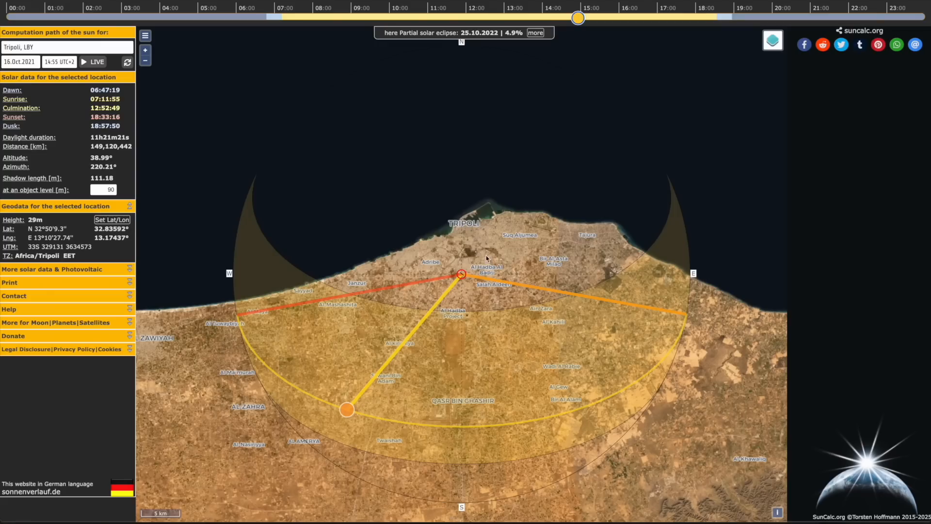
{"action": "scroll", "coordinate": [459, 286], "scroll_direction": "up", "scroll_amount": 3}
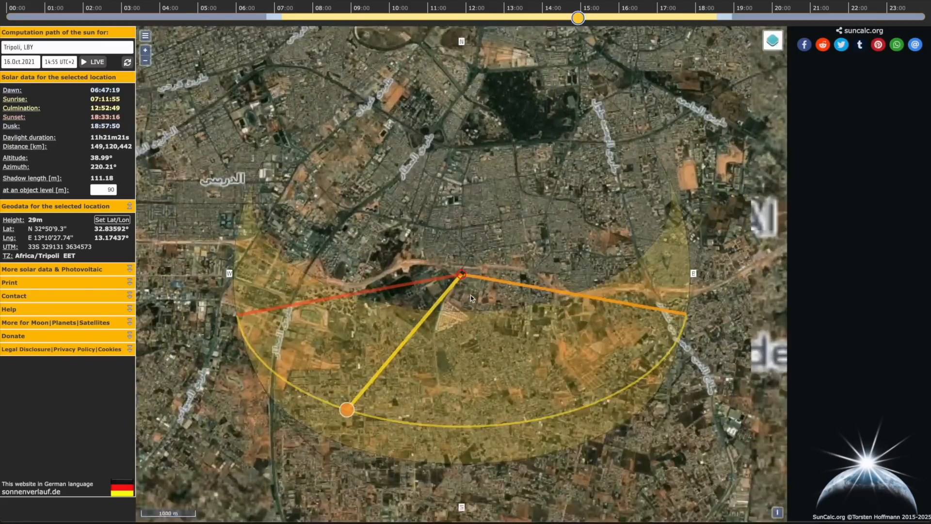
{"action": "key", "text": "super+Tab"}
{"action": "scroll", "coordinate": [471, 294], "scroll_direction": "down", "scroll_amount": 5}
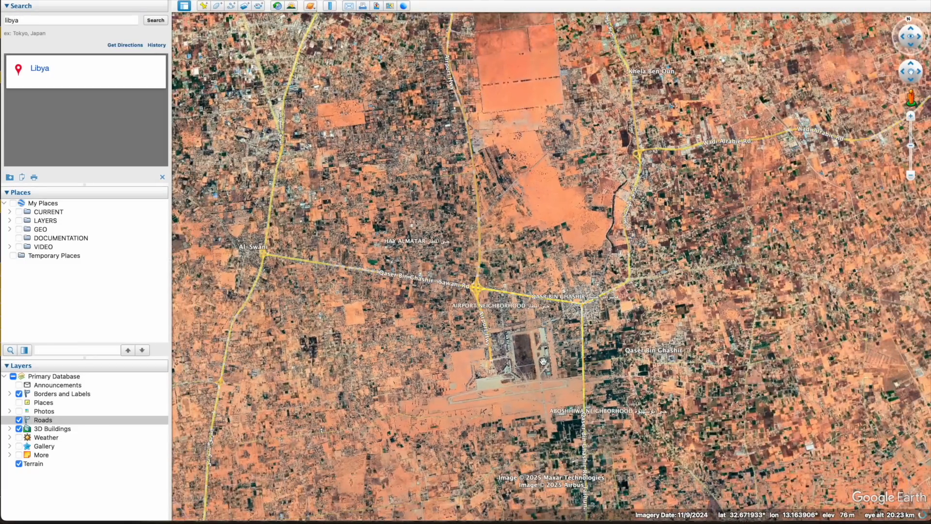
{"action": "key", "text": "super+Tab"}
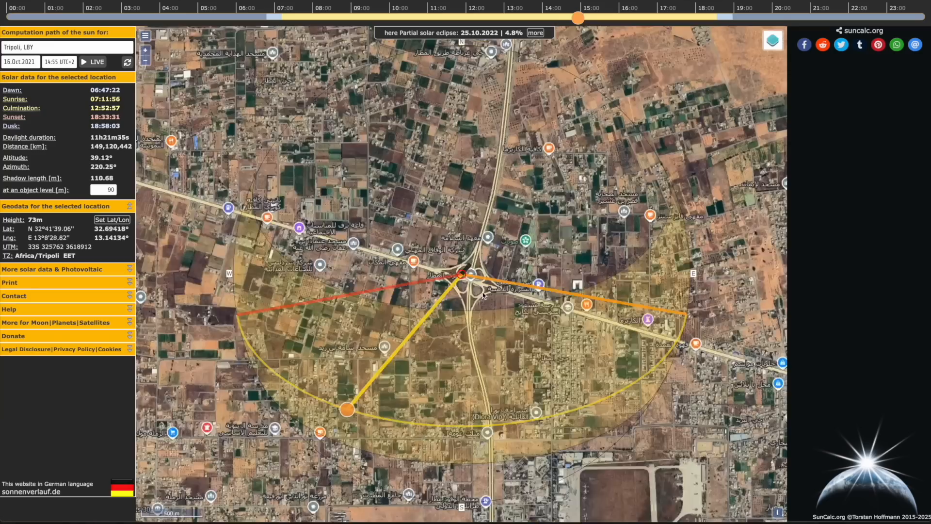
- Switch to QuickTime Player and examine the sun direction, guardrail and tree line in the video frame at 00:48
{"action": "key", "text": "super+Tab"}
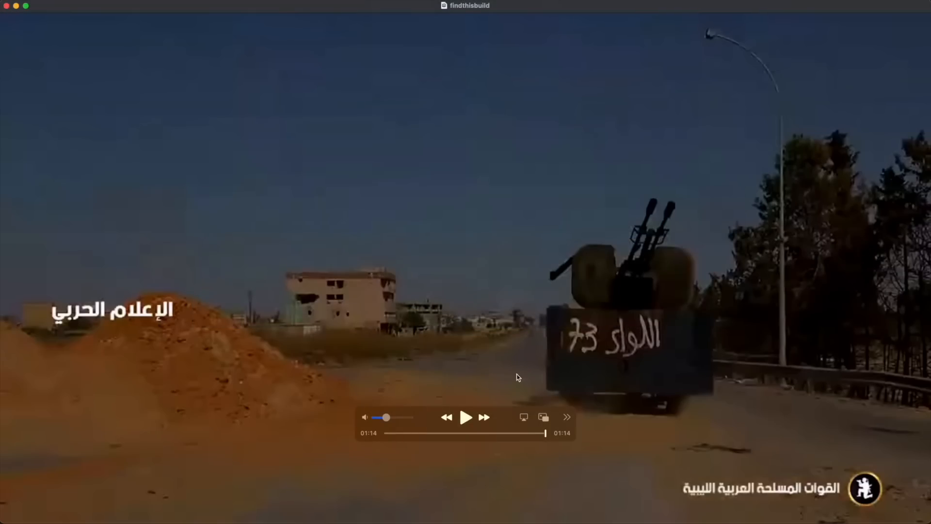
{"action": "left_click_drag", "start_coordinate": [544, 435], "coordinate": [490, 433]}
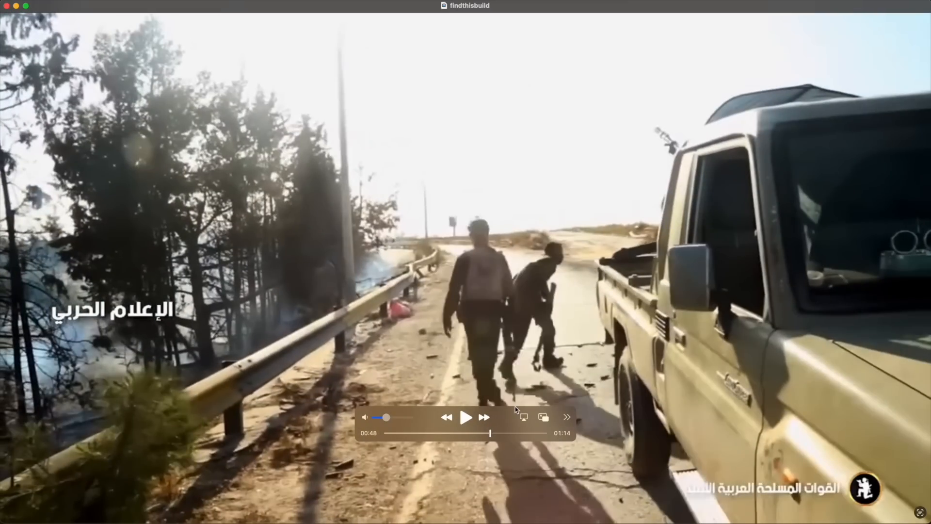
{"action": "key", "text": "super+Tab"}
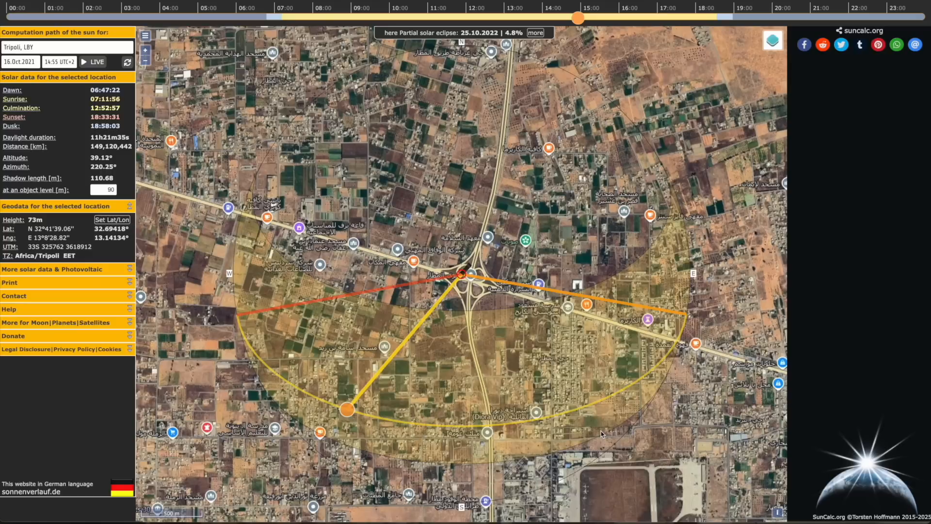
- In SunCalc, try an evening sun time of 18:25, recentre on the interchange's southeastern ramp, and compare with the video frame
{"action": "left_click_drag", "start_coordinate": [578, 18], "coordinate": [715, 20]}
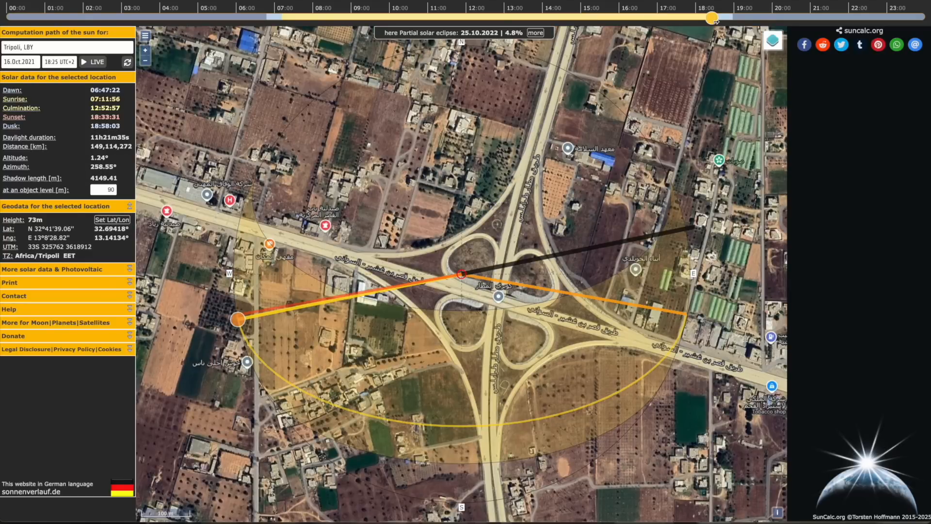
{"action": "mouse_move", "coordinate": [654, 347]}
{"action": "left_mouse_down"}
{"action": "mouse_move", "coordinate": [614, 342]}
{"action": "mouse_move", "coordinate": [494, 293]}
{"action": "left_mouse_up"}
{"action": "key", "text": "super+Tab"}
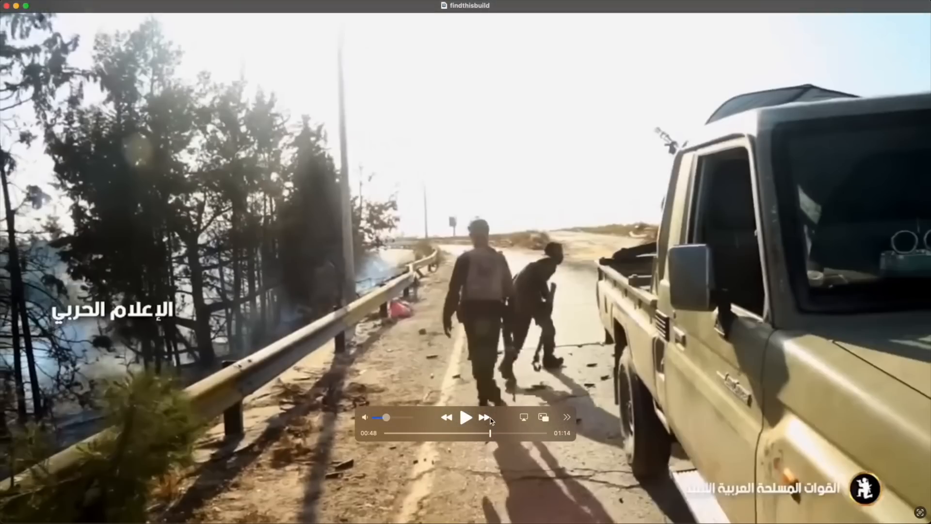
{"action": "key", "text": "super+Tab"}
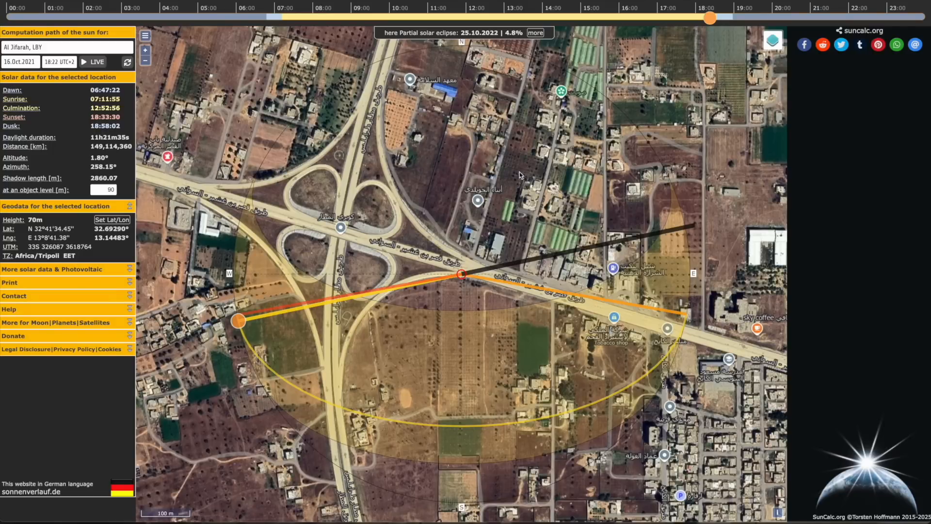
- Set the SunCalc time to 08:15 on the southeastern ramp and compare the morning sun direction with the video frame
{"action": "left_click_drag", "start_coordinate": [711, 17], "coordinate": [313, 35]}
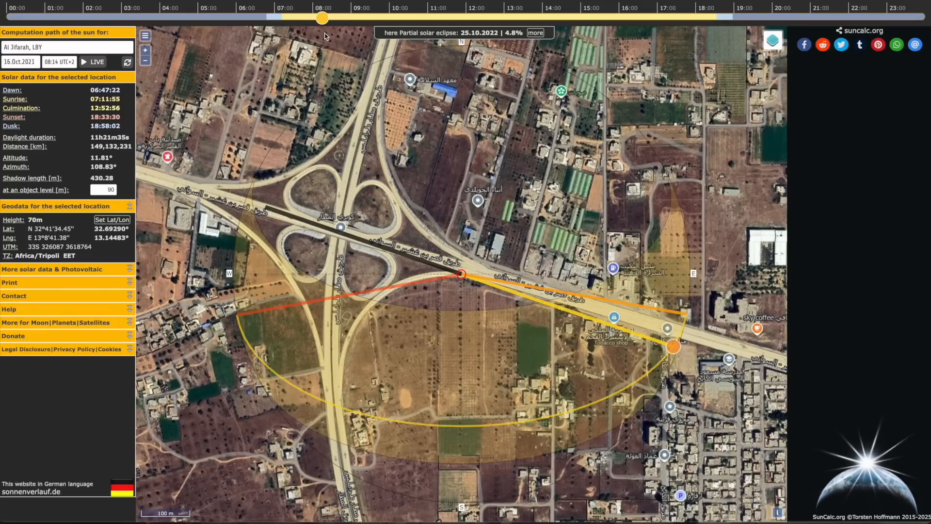
{"action": "mouse_move", "coordinate": [337, 271]}
{"action": "left_mouse_down"}
{"action": "mouse_move", "coordinate": [507, 334]}
{"action": "mouse_move", "coordinate": [320, 267]}
{"action": "mouse_move", "coordinate": [334, 272]}
{"action": "left_mouse_up"}
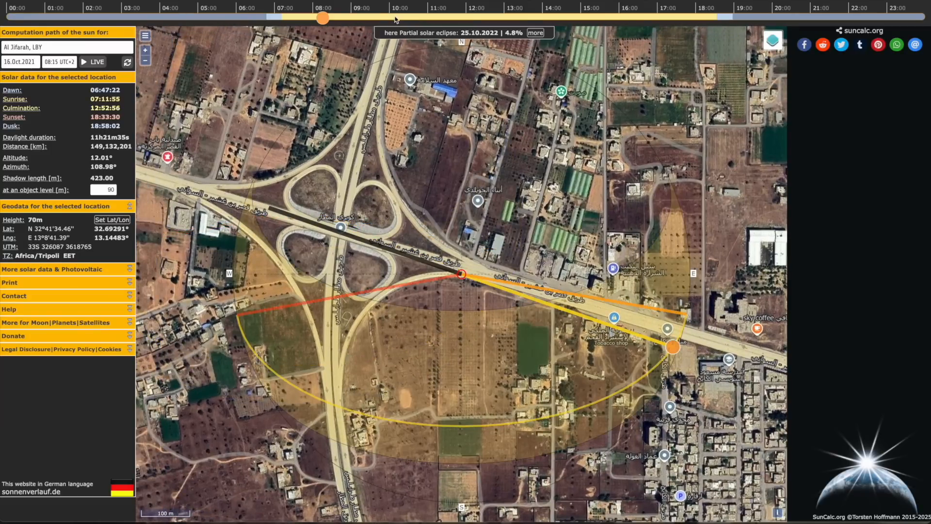
{"action": "key", "text": "super+Tab"}
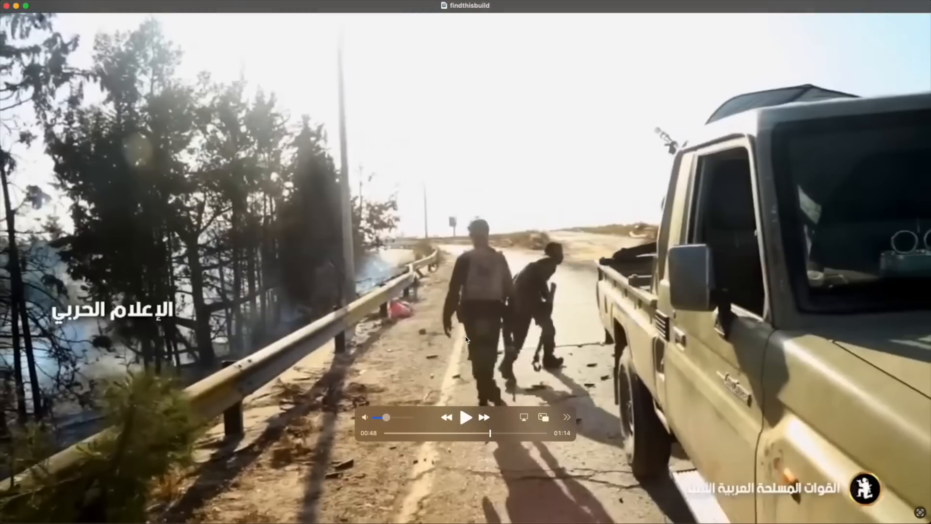
- Return to Google Earth, hide the Roads layer, and frame the Airport Hwy interchange up close
{"action": "key", "text": "super+Tab"}
{"action": "key", "text": "super+Tab"}
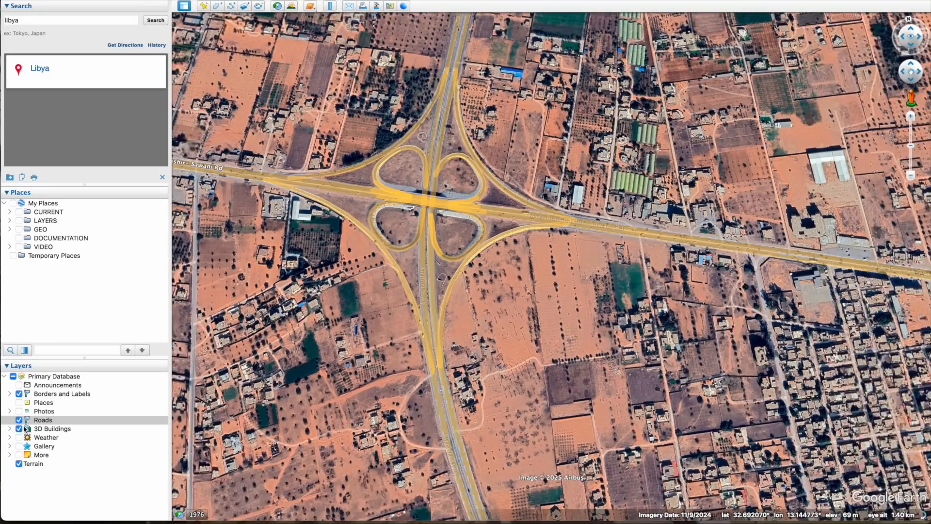
{"action": "left_click", "coordinate": [19, 420]}
{"action": "left_click_drag", "start_coordinate": [469, 267], "coordinate": [493, 320]}
{"action": "scroll", "coordinate": [492, 320], "scroll_direction": "up", "scroll_amount": 5}
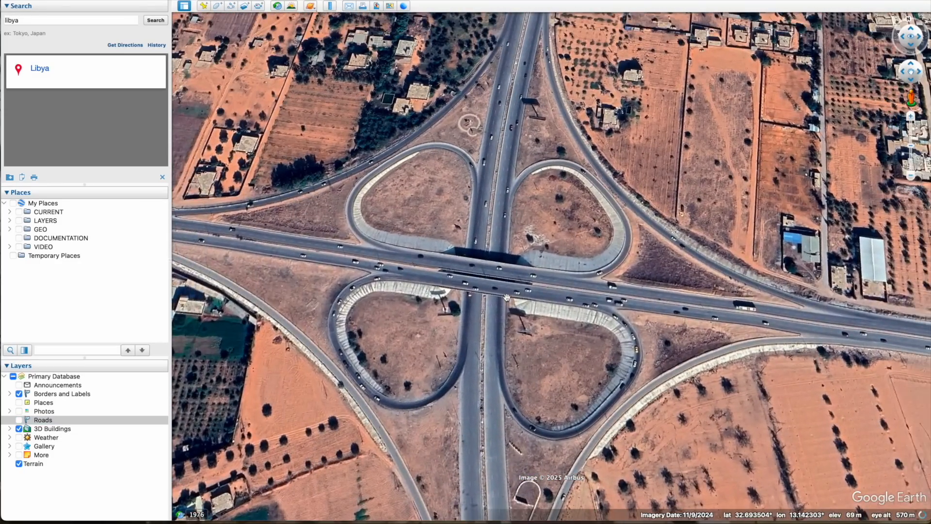
- Check an earlier frame of the video, and inspect the billboards and southeastern loop ramp beside the overpass in Google Earth
{"action": "key", "text": "super+Tab"}
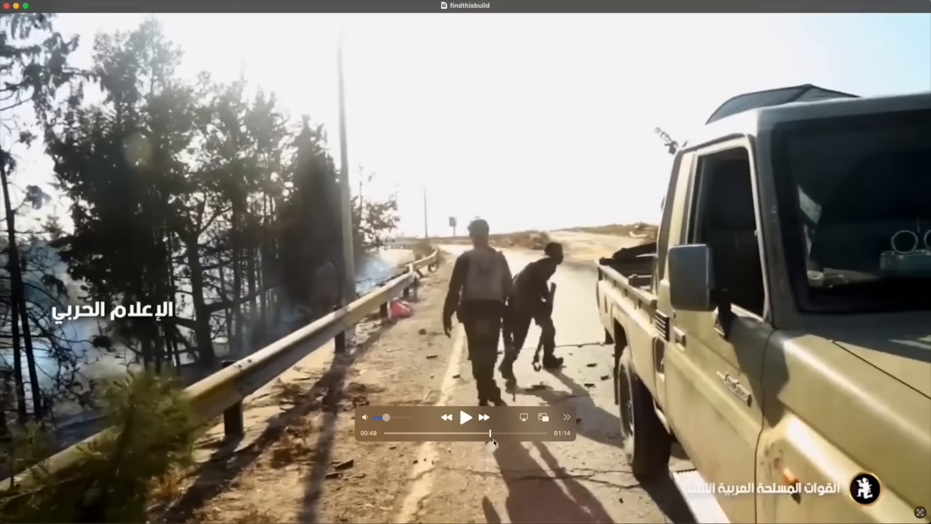
{"action": "left_click_drag", "start_coordinate": [490, 434], "coordinate": [443, 436]}
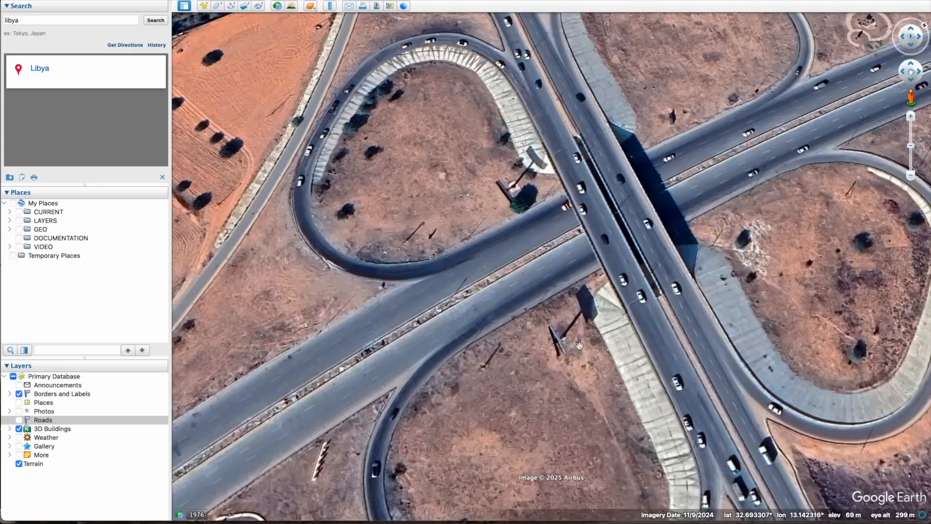
{"action": "left_click_drag", "start_coordinate": [755, 491], "coordinate": [641, 313]}
{"action": "middle_click_drag", "start_coordinate": [642, 313], "coordinate": [607, 311]}
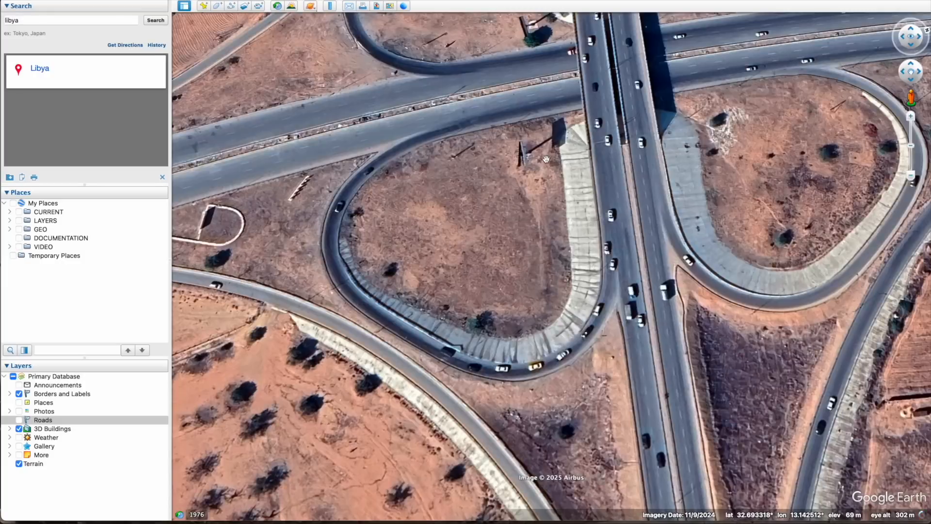
- Inspect the overpass up close in December 2022 and older historical imagery, and check an earlier frame of the video for trees
{"action": "scroll", "coordinate": [546, 160], "scroll_direction": "up", "scroll_amount": 5}
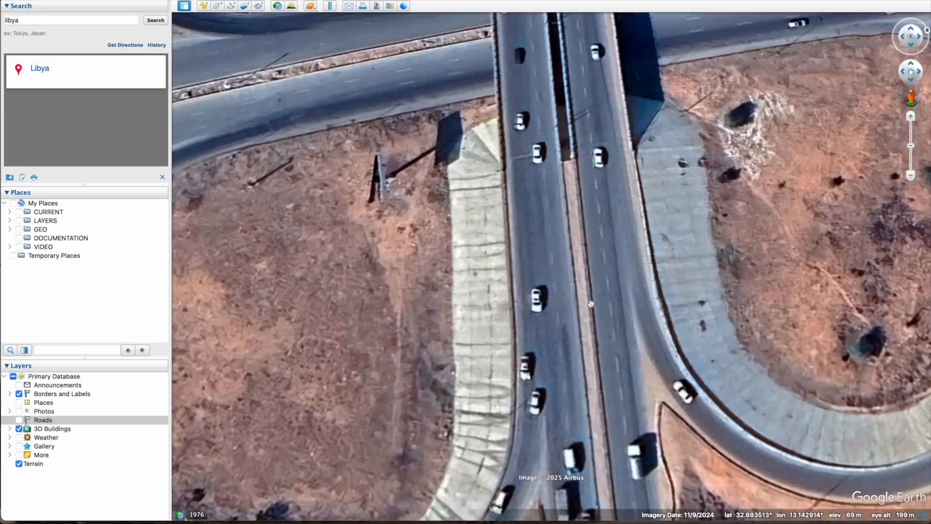
{"action": "scroll", "coordinate": [564, 271], "scroll_direction": "up", "scroll_amount": 5}
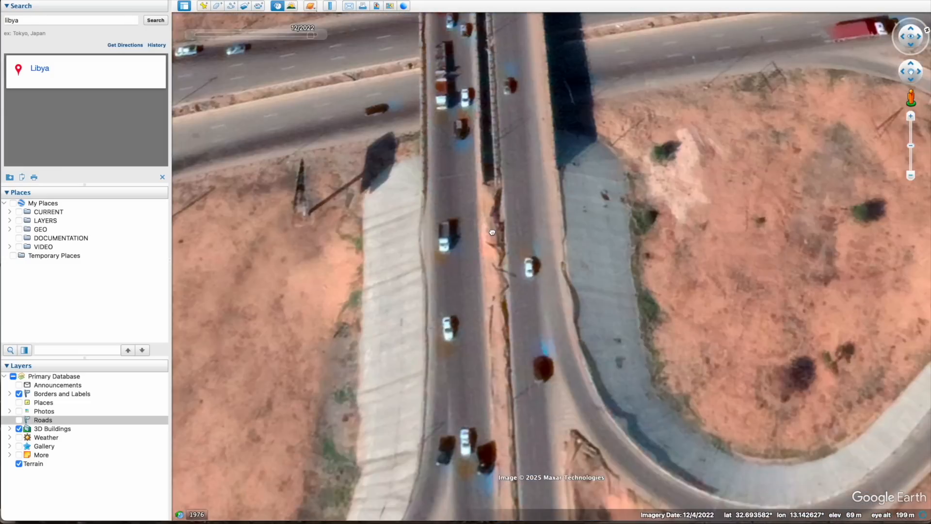
{"action": "left_click_drag", "start_coordinate": [492, 232], "coordinate": [486, 209]}
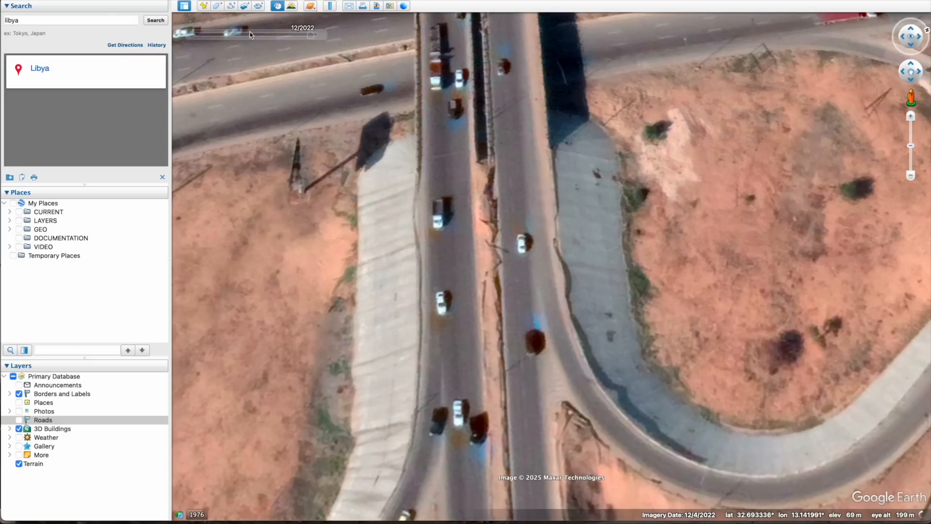
{"action": "left_click_drag", "start_coordinate": [251, 35], "coordinate": [202, 42]}
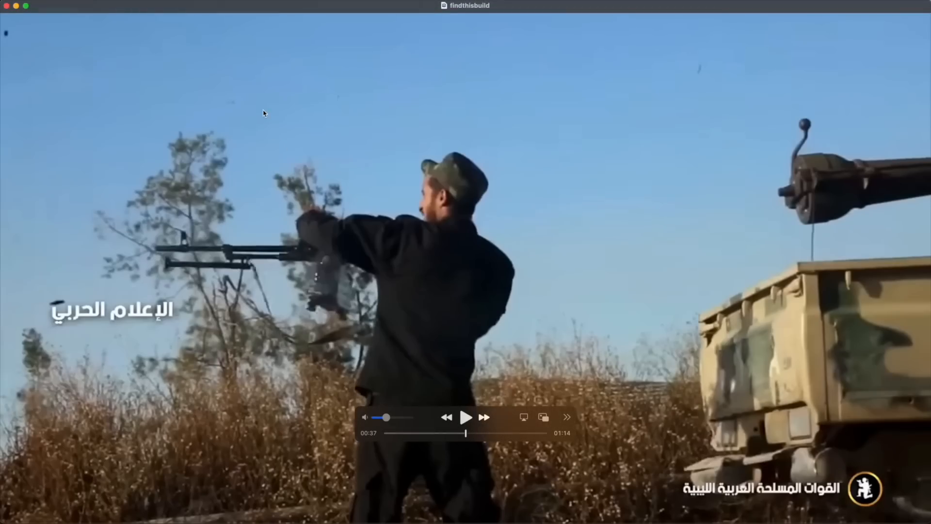
{"action": "left_click_drag", "start_coordinate": [469, 434], "coordinate": [432, 433]}
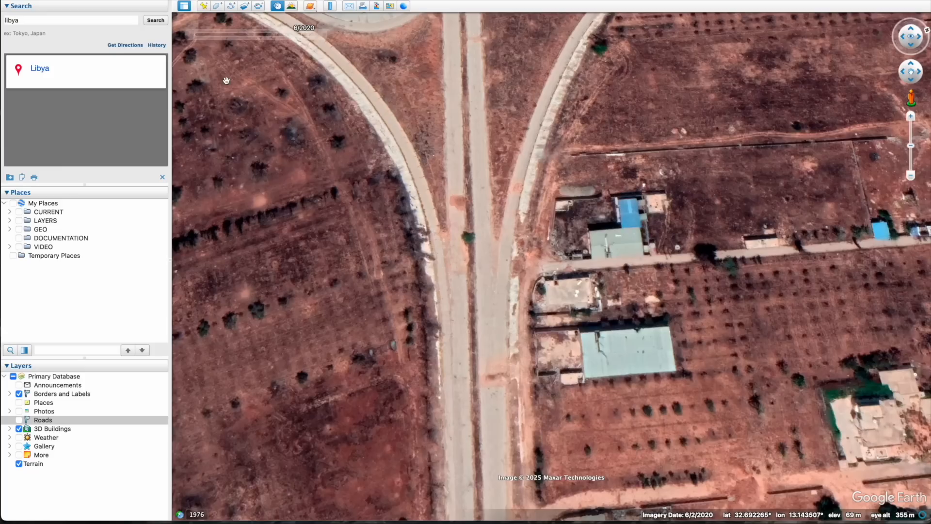
- Compare the tree rows where the ramps join the road in historical imagery from May 2022 and from February 2018 to early 2019
{"action": "left_click_drag", "start_coordinate": [310, 38], "coordinate": [311, 37]}
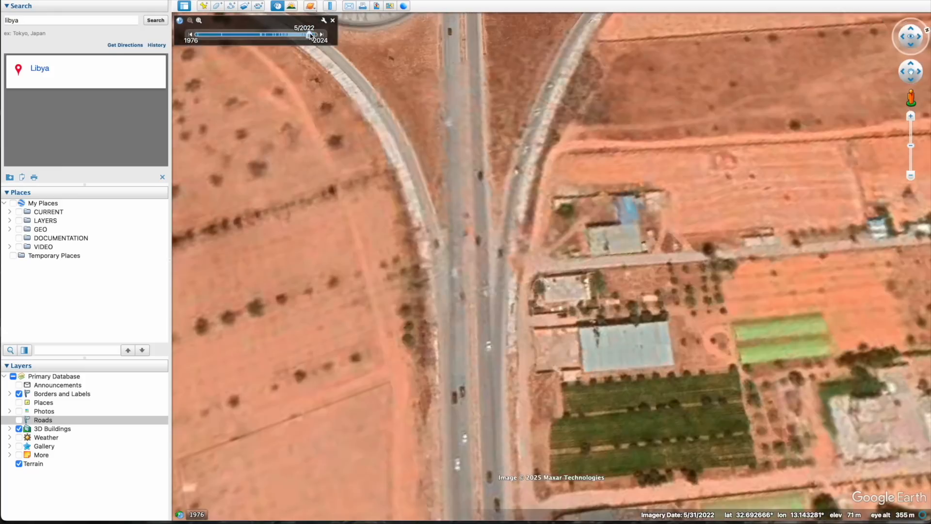
{"action": "mouse_move", "coordinate": [307, 38]}
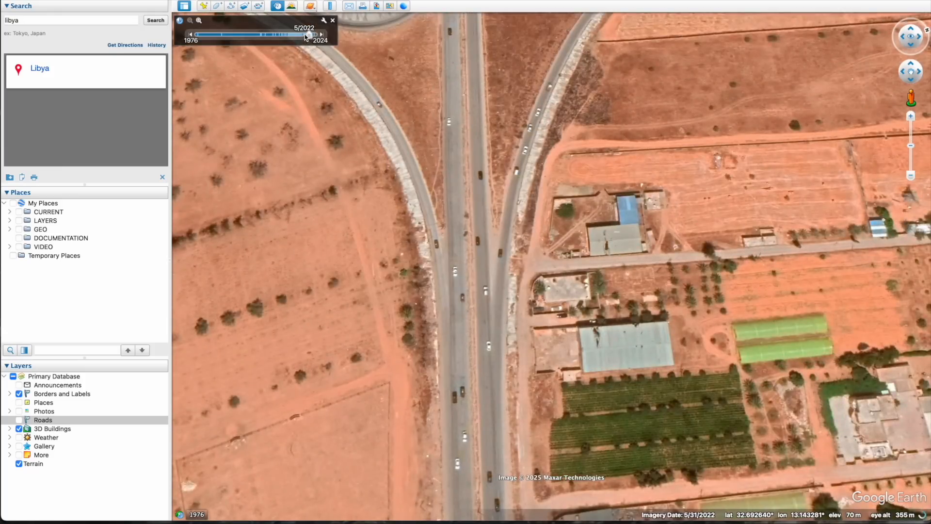
{"action": "left_click_drag", "start_coordinate": [309, 36], "coordinate": [298, 35]}
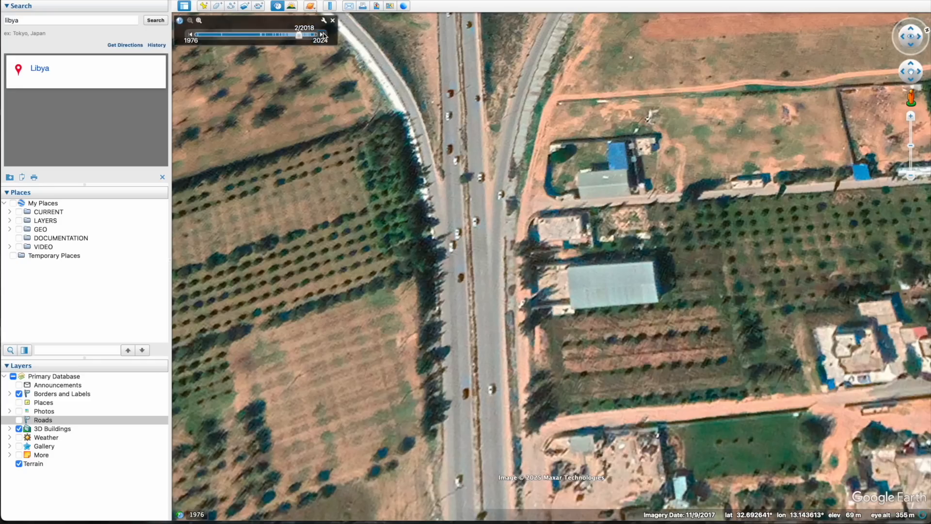
{"action": "left_click", "coordinate": [321, 35]}
{"action": "left_click", "coordinate": [322, 34]}
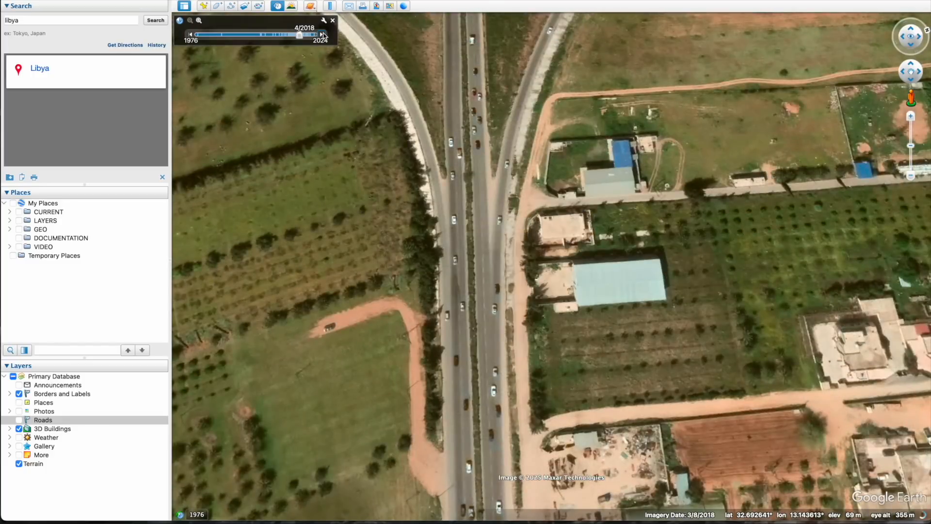
{"action": "left_click", "coordinate": [321, 34]}
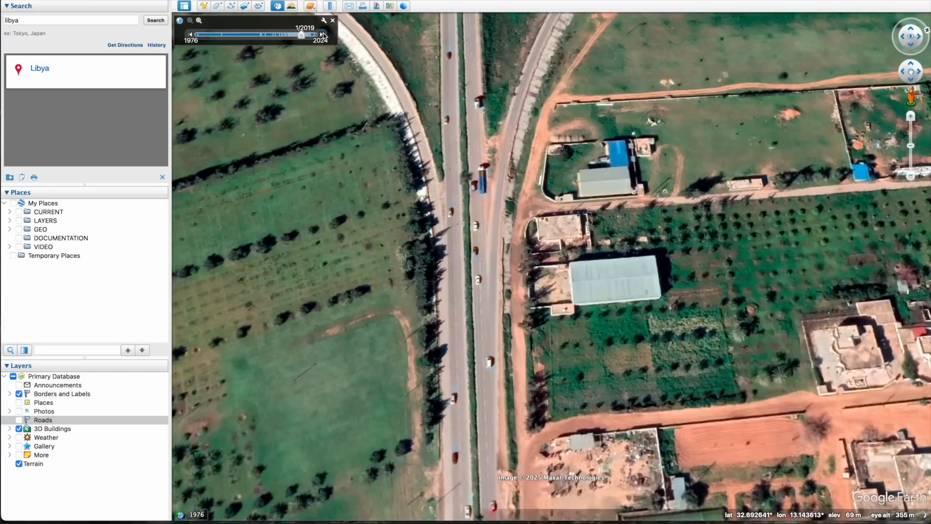
{"action": "left_click", "coordinate": [322, 35]}
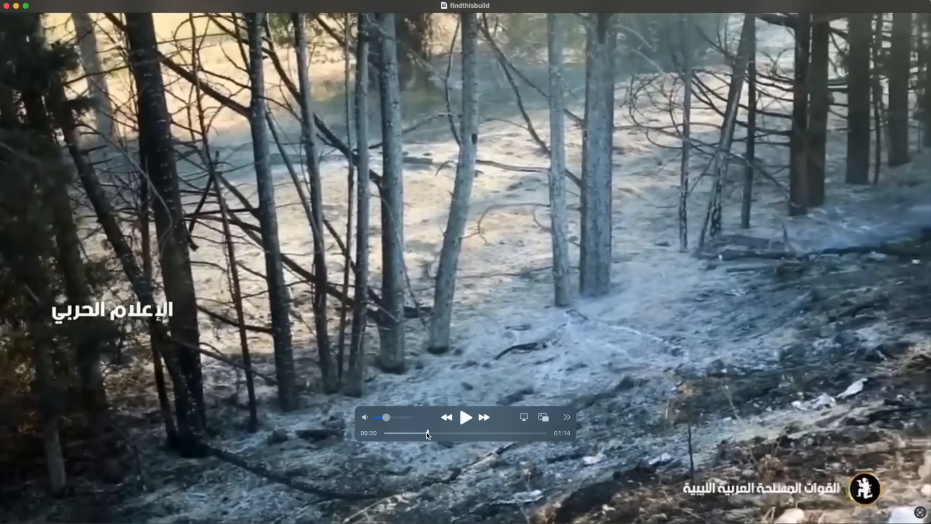
- Advance the video near its end, and tilt the August 2019 imagery in Google Earth to look along the road beyond the ramps
{"action": "left_click_drag", "start_coordinate": [427, 434], "coordinate": [545, 436]}
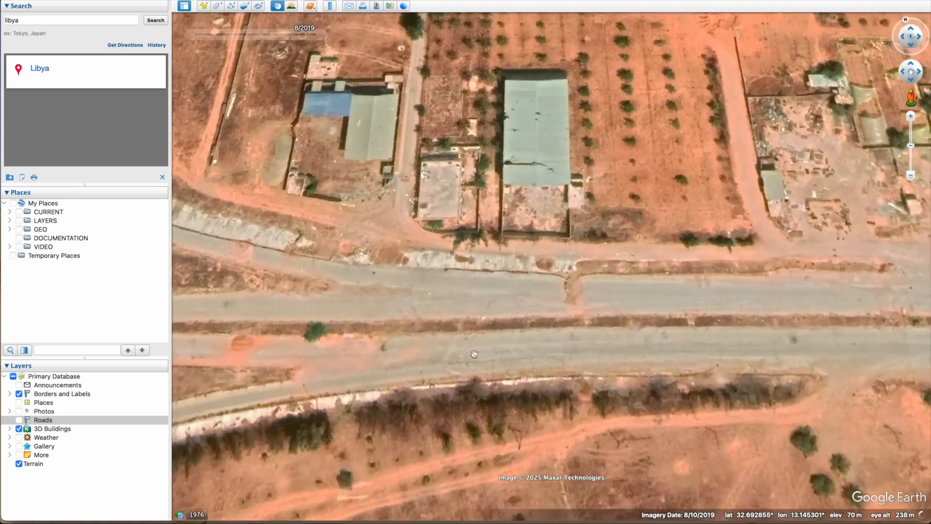
{"action": "left_click_drag", "start_coordinate": [485, 352], "coordinate": [653, 351]}
{"action": "middle_click_drag", "start_coordinate": [470, 335], "coordinate": [701, 459]}
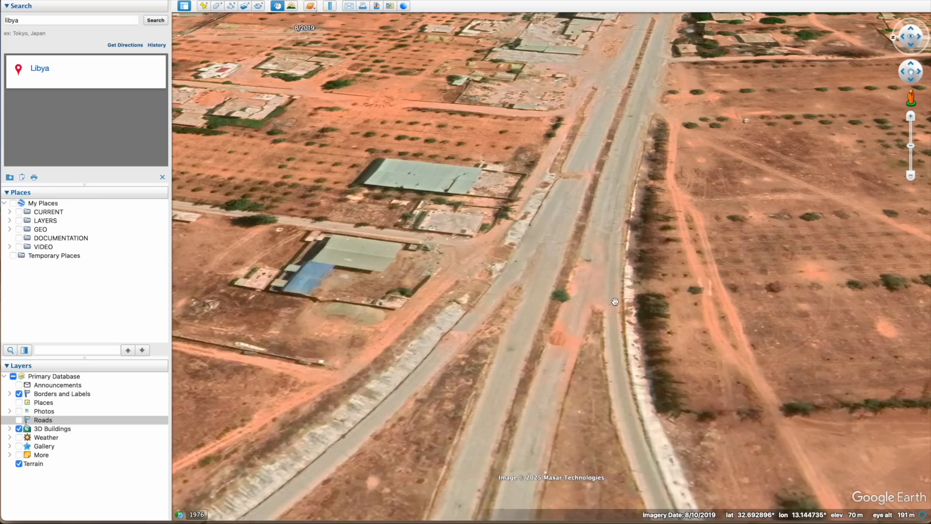
{"action": "scroll", "coordinate": [626, 316], "scroll_direction": "up", "scroll_amount": 5}
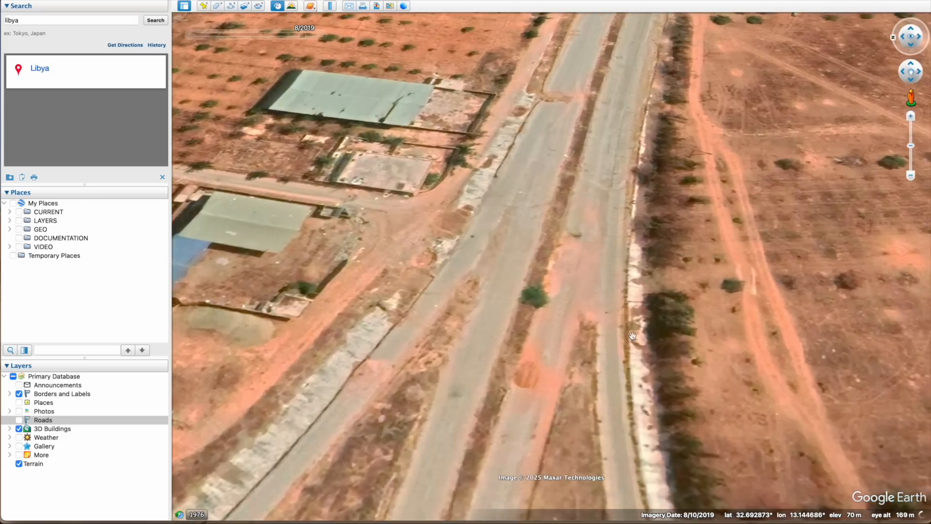
{"action": "left_click_drag", "start_coordinate": [604, 252], "coordinate": [605, 334]}
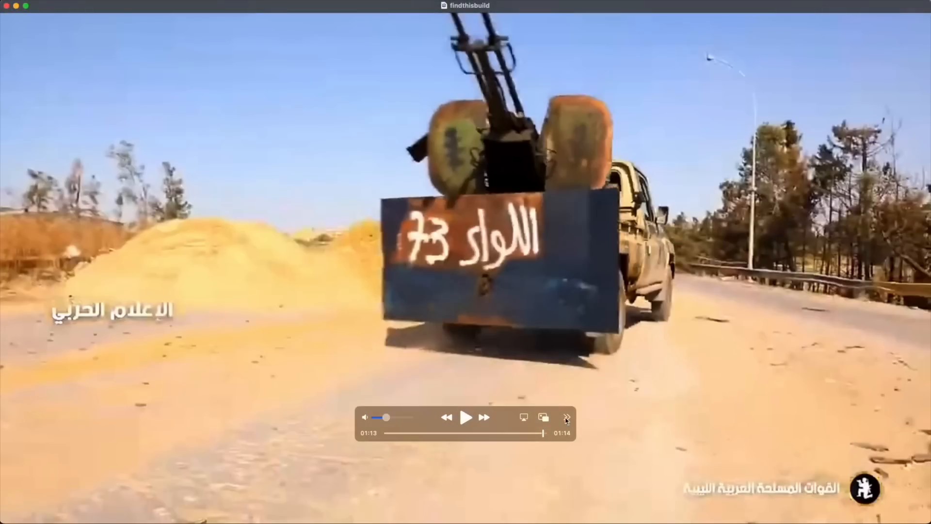
- Examine the roadside building in the video's last frames, around 01:13 to 01:14, and compare it with Google Earth and the whiteboard sketch
{"action": "mouse_move", "coordinate": [544, 434]}
{"action": "left_mouse_down"}
{"action": "mouse_move", "coordinate": [394, 434]}
{"action": "mouse_move", "coordinate": [550, 433]}
{"action": "left_mouse_up"}
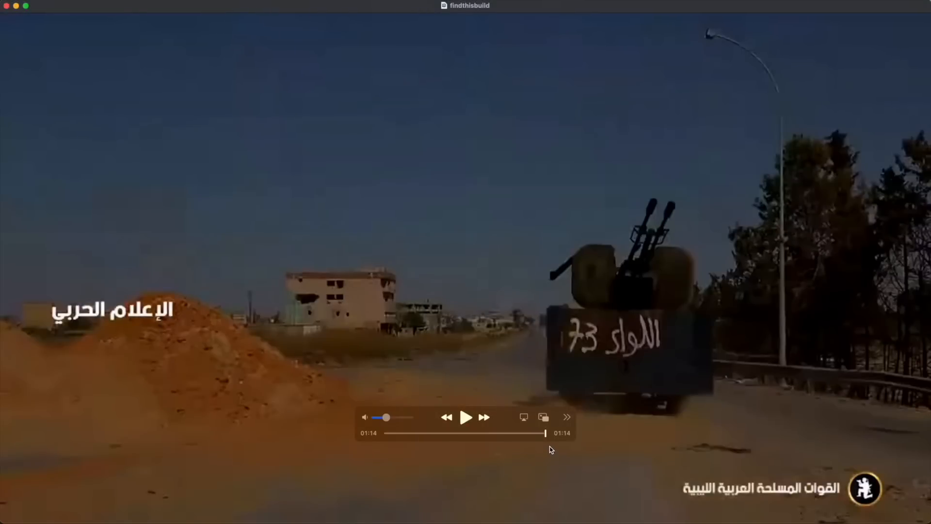
{"action": "left_click", "coordinate": [547, 434]}
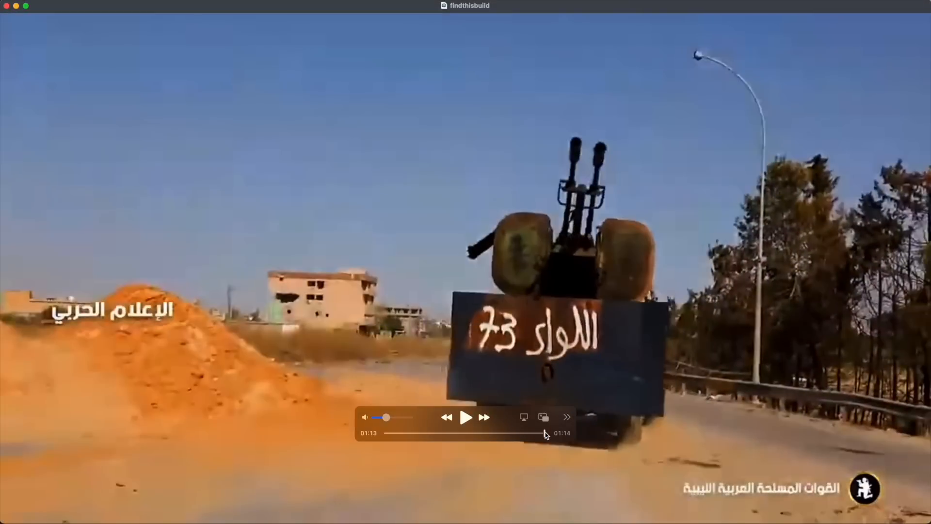
{"action": "left_click_drag", "start_coordinate": [547, 434], "coordinate": [544, 434]}
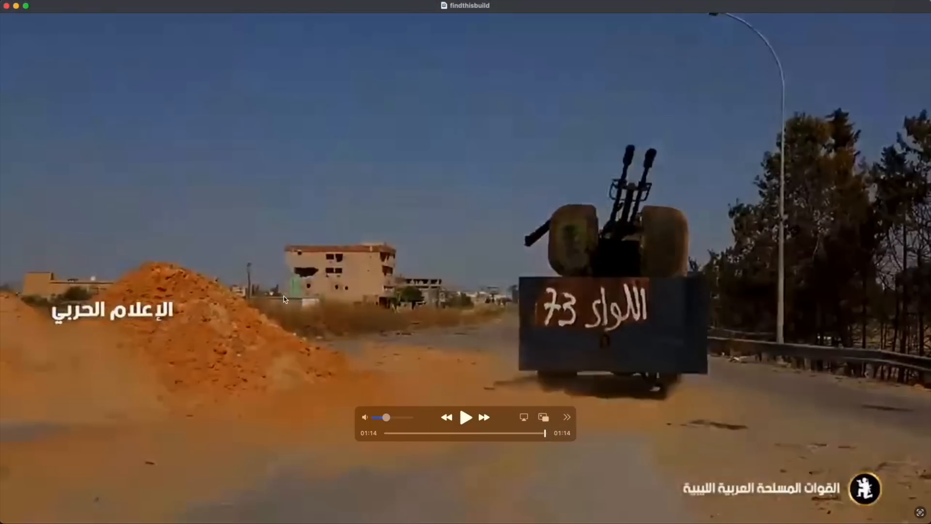
{"action": "key", "text": "super+Tab"}
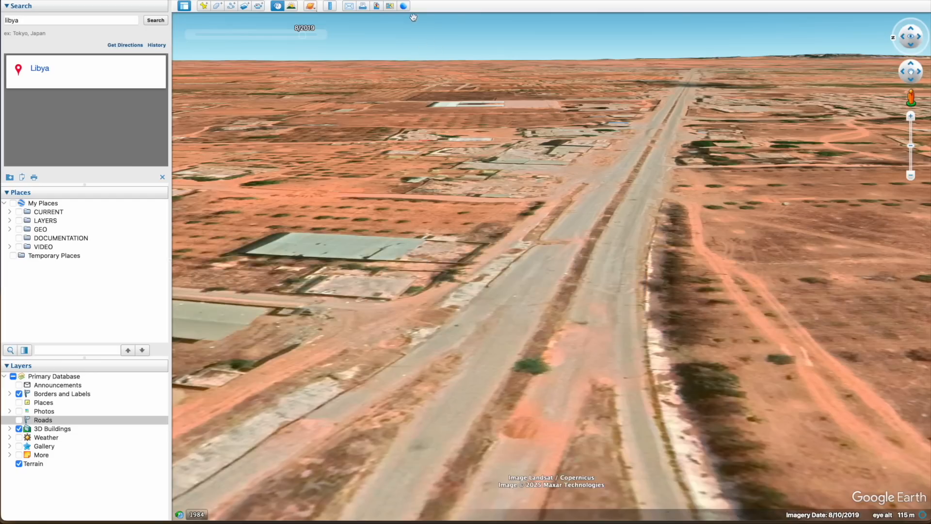
{"action": "key", "text": "super+Tab"}
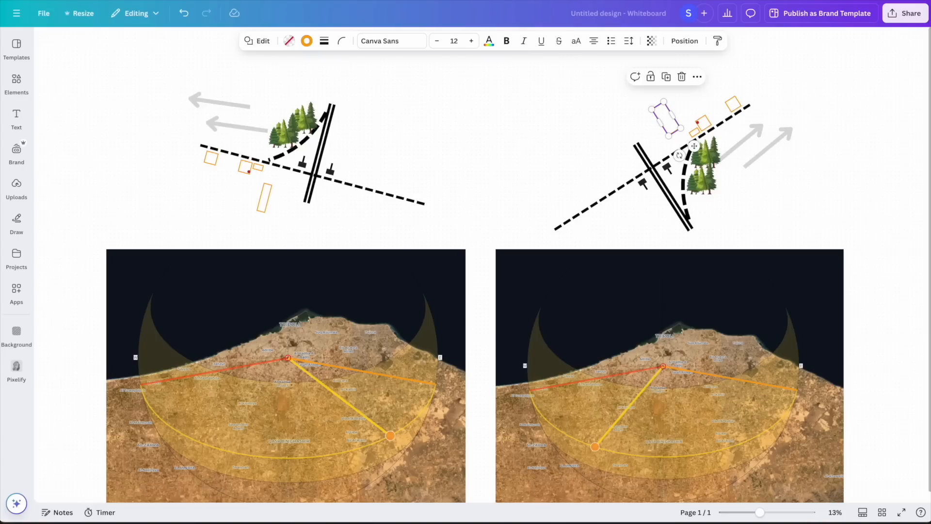
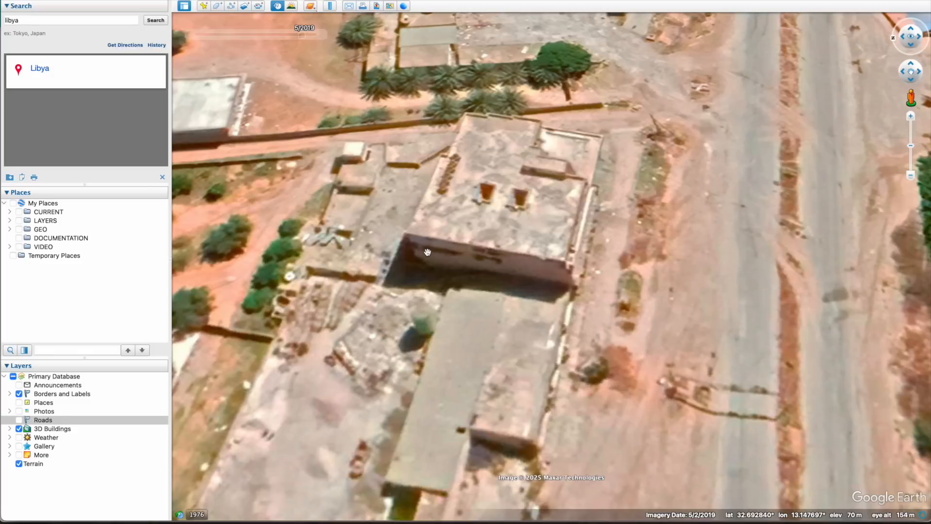
- Inspect the large roadside building's facade in the May 2019 imagery and compare it with the video's last frame
{"action": "scroll", "coordinate": [430, 254], "scroll_direction": "up", "scroll_amount": 2}
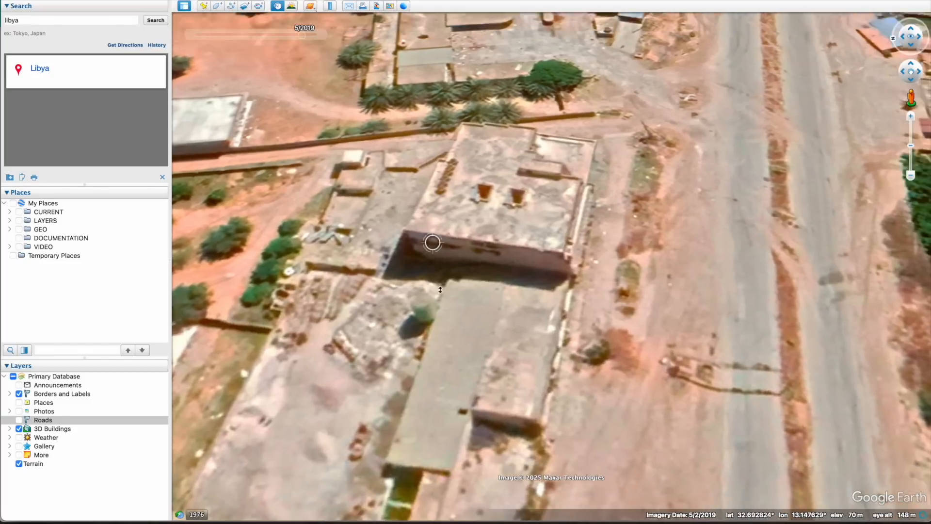
{"action": "right_click_drag", "start_coordinate": [441, 290], "coordinate": [433, 211]}
{"action": "scroll", "coordinate": [432, 211], "scroll_direction": "down", "scroll_amount": 2}
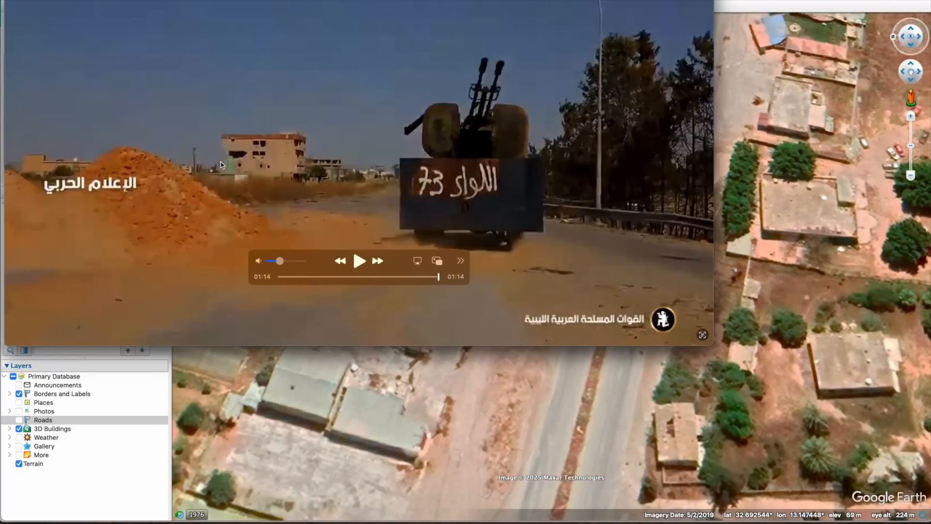
{"action": "mouse_move", "coordinate": [382, 2]}
{"action": "left_mouse_down"}
{"action": "mouse_move", "coordinate": [450, 17]}
{"action": "mouse_move", "coordinate": [377, 8]}
{"action": "left_mouse_up"}
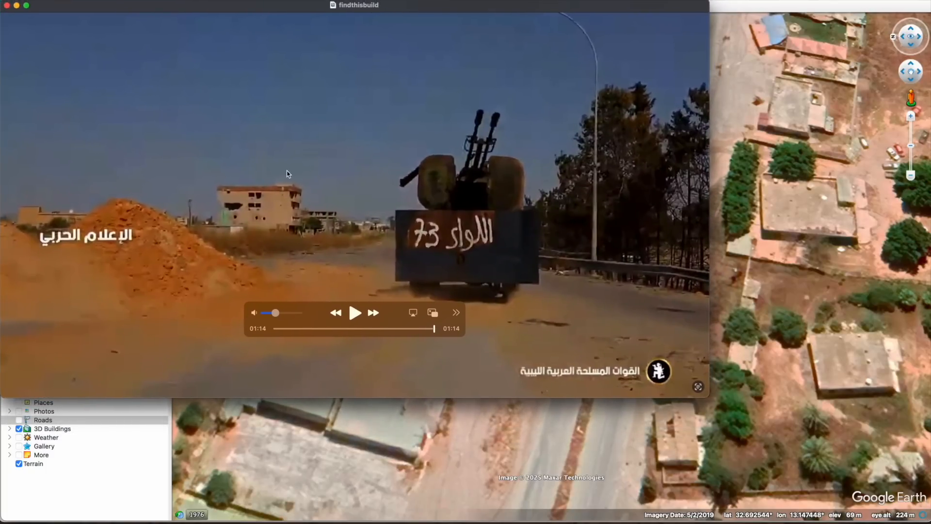
{"action": "key", "text": "super+tab"}
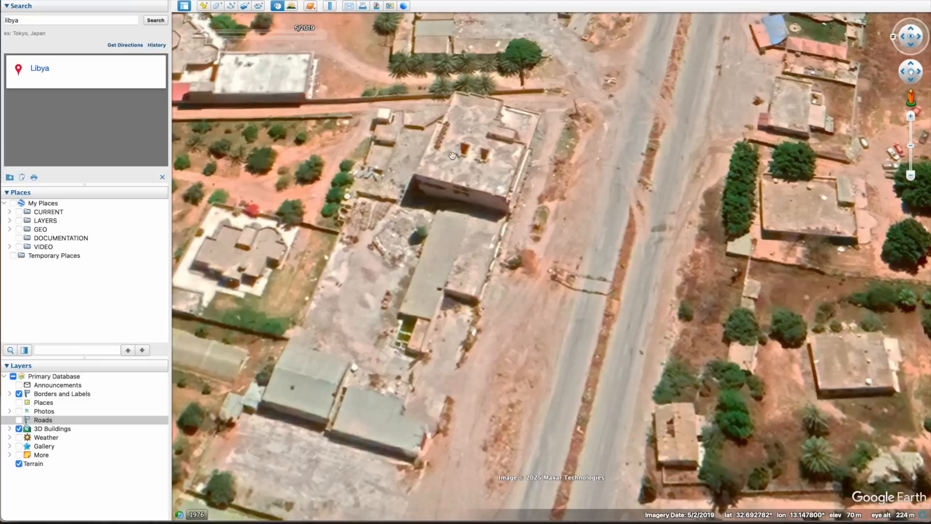
- Move the imagery of the building back to November 2018 and compare its side facade and adjoining lot with the video frame
{"action": "scroll", "coordinate": [390, 133], "scroll_direction": "up", "scroll_amount": 3}
{"action": "mouse_move", "coordinate": [191, 35]}
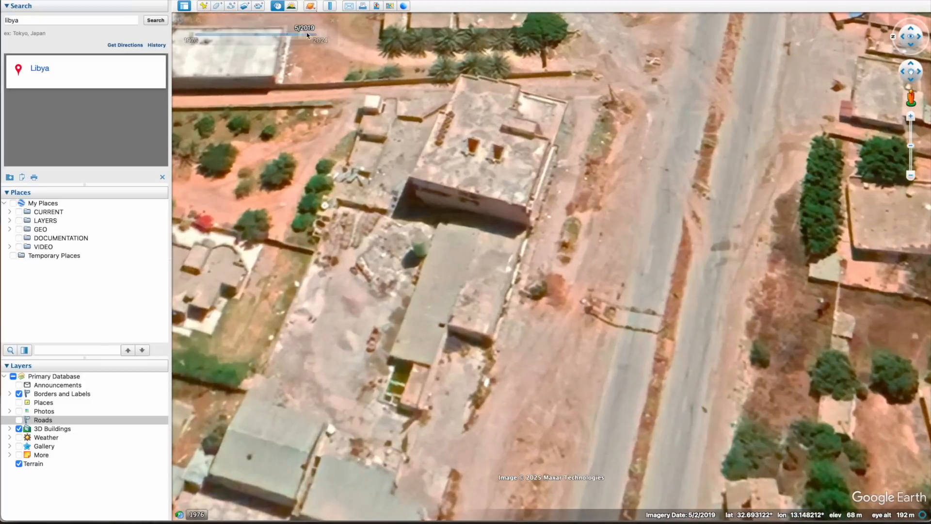
{"action": "left_click", "coordinate": [192, 35]}
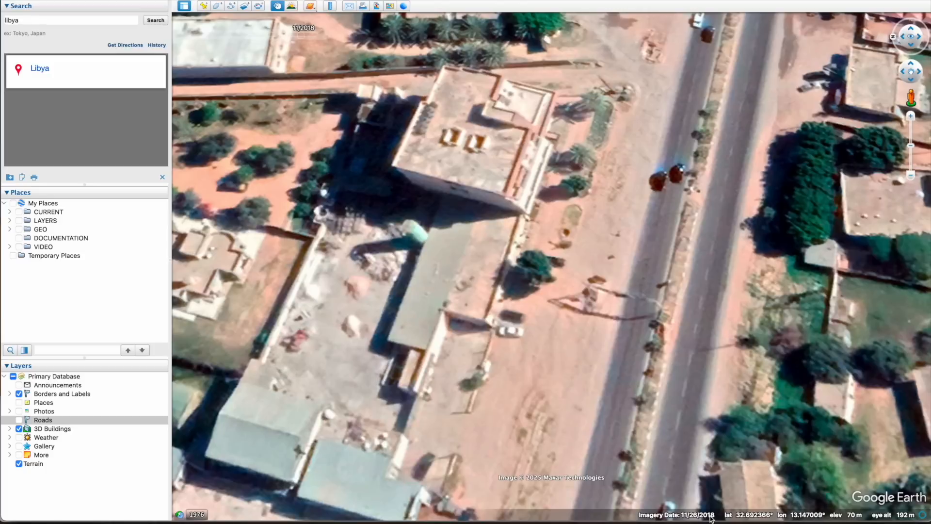
{"action": "key", "text": "super+Tab"}
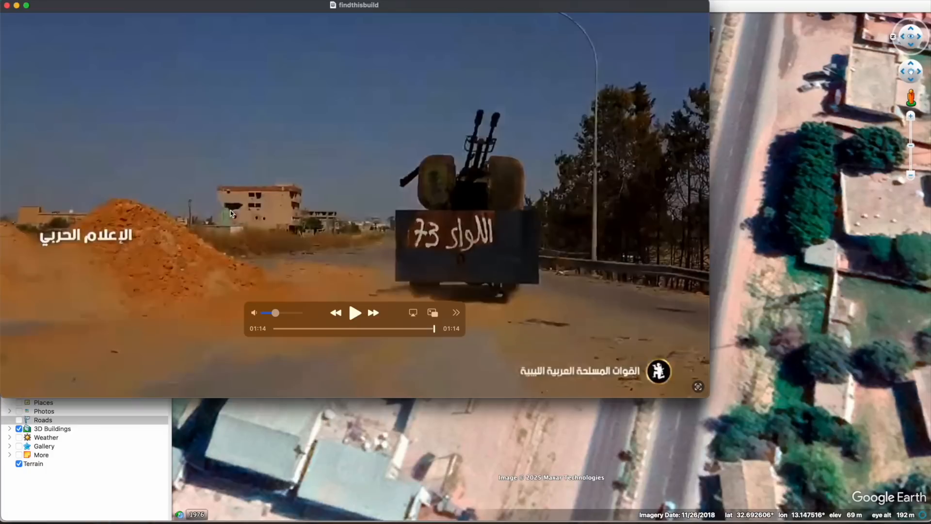
- Step the building's imagery through December 2018 to May 2019 and compare the facade and adjoining structure with the video frame
{"action": "key", "text": "super+Tab"}
{"action": "left_click", "coordinate": [301, 34]}
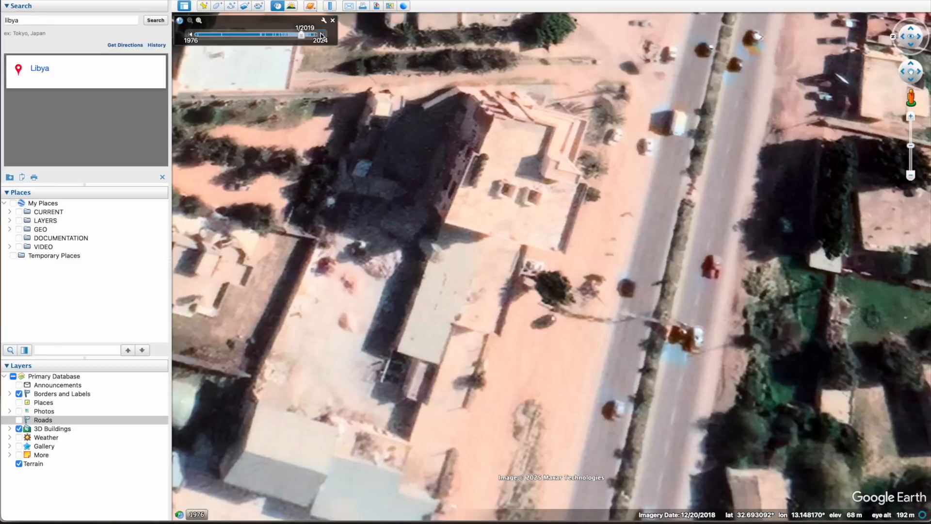
{"action": "left_click", "coordinate": [320, 36]}
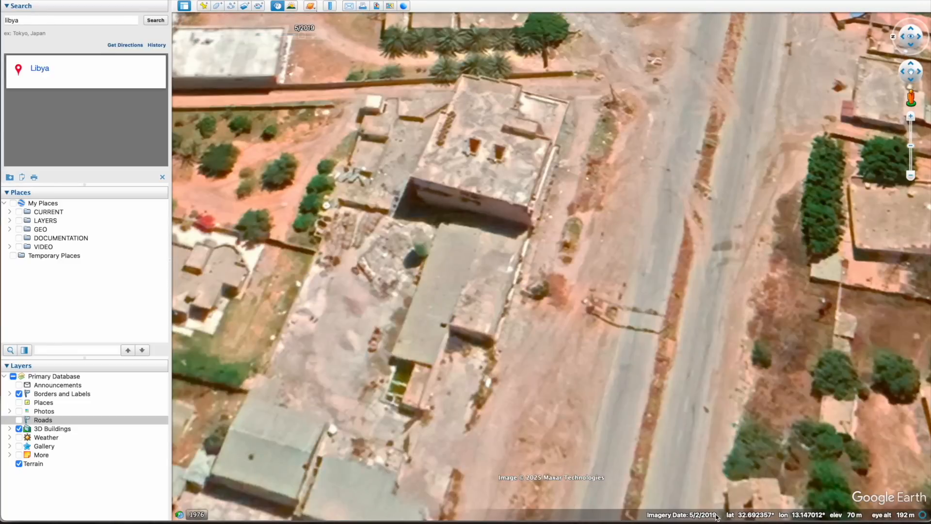
{"action": "key", "text": "super+Tab"}
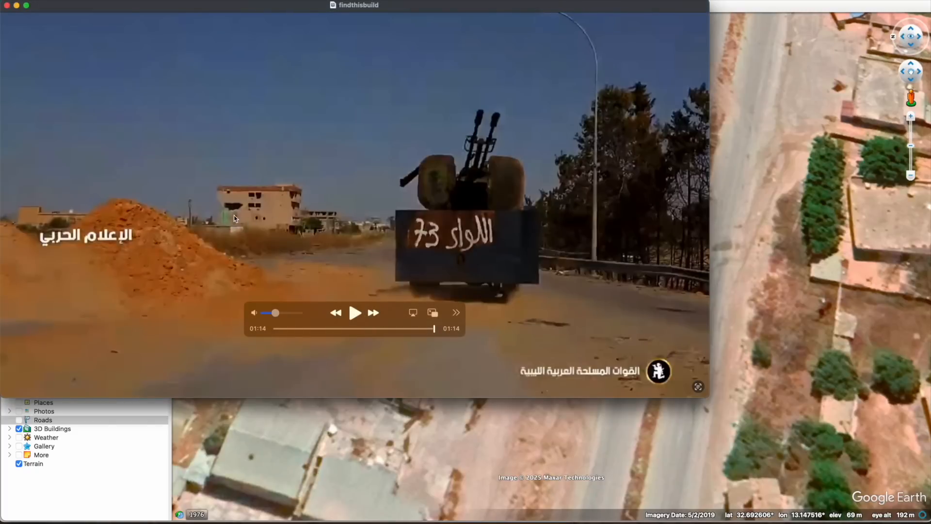
- Advance the building's imagery past February 2020 to June 2020 and check its facade and adjoining structure against the video frame
{"action": "key", "text": "super+Tab"}
{"action": "left_click", "coordinate": [320, 35]}
{"action": "left_click", "coordinate": [320, 35]}
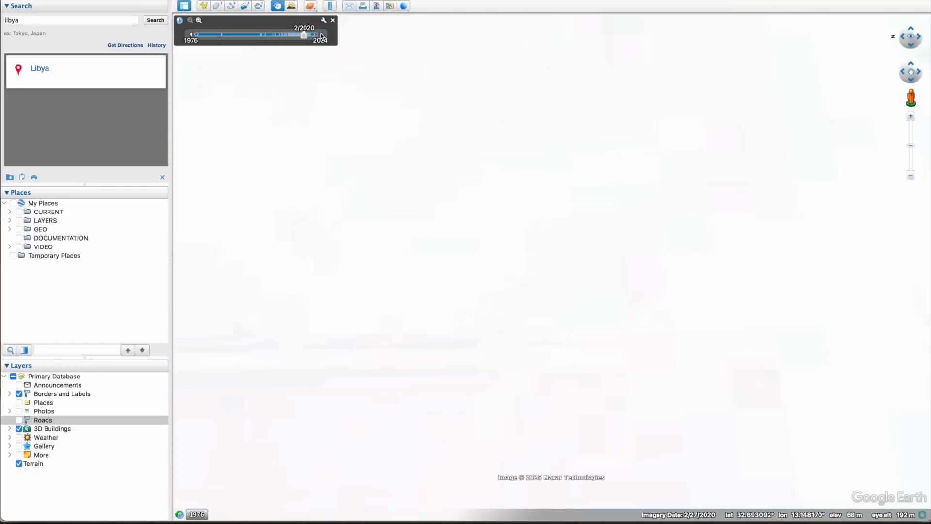
{"action": "left_click", "coordinate": [321, 36]}
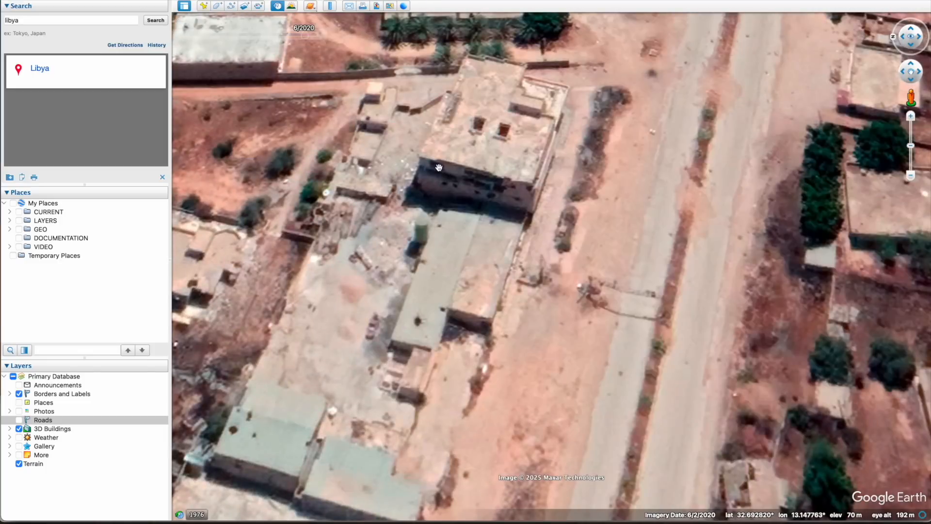
{"action": "key", "text": "super+Tab"}
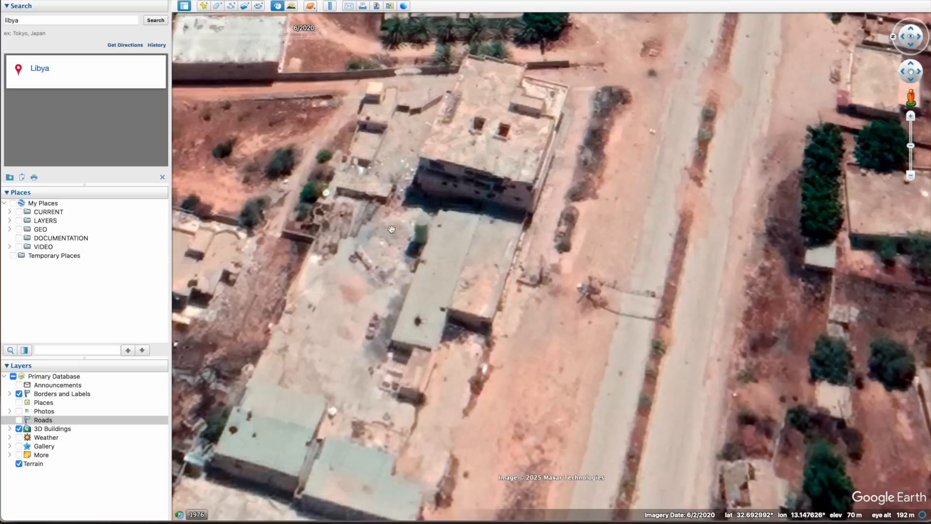
{"action": "key", "text": "super+Tab"}
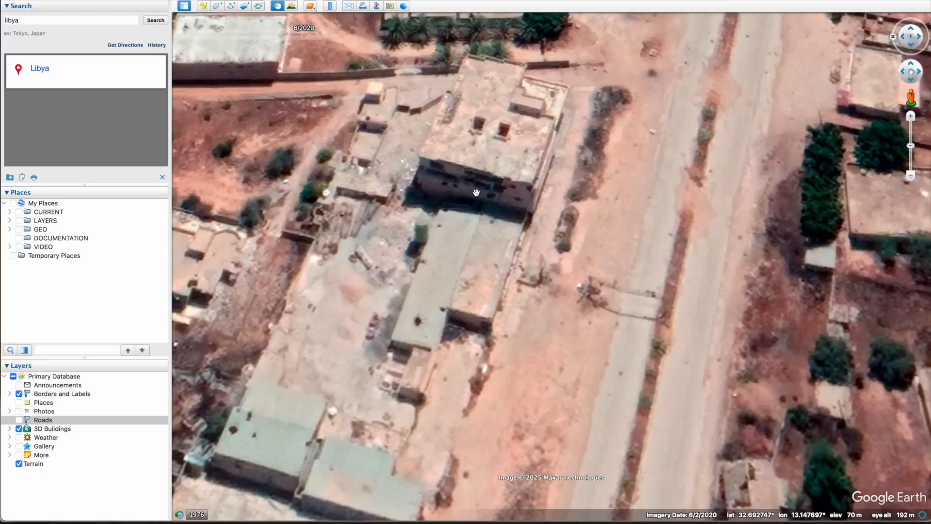
- Compare the roadside building's damaged facade and adjoining structure in the May 2019 imagery with the video's last frame
{"action": "key", "text": "super+Tab"}
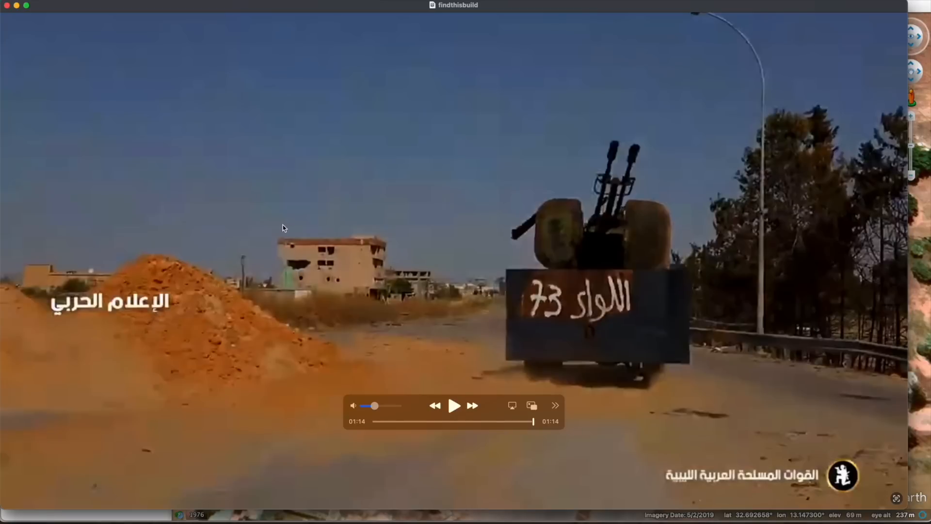
{"action": "key", "text": "super+Tab"}
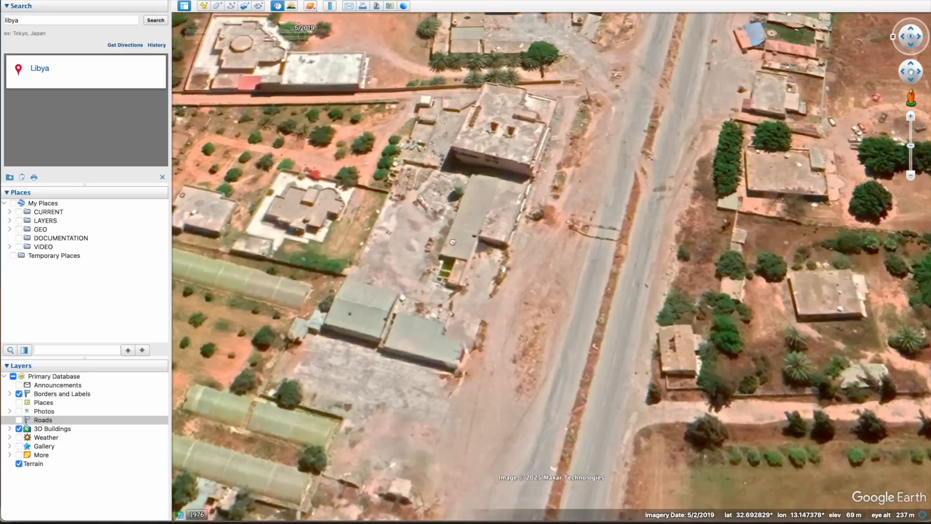
{"action": "scroll", "coordinate": [423, 231], "scroll_direction": "up", "scroll_amount": 3}
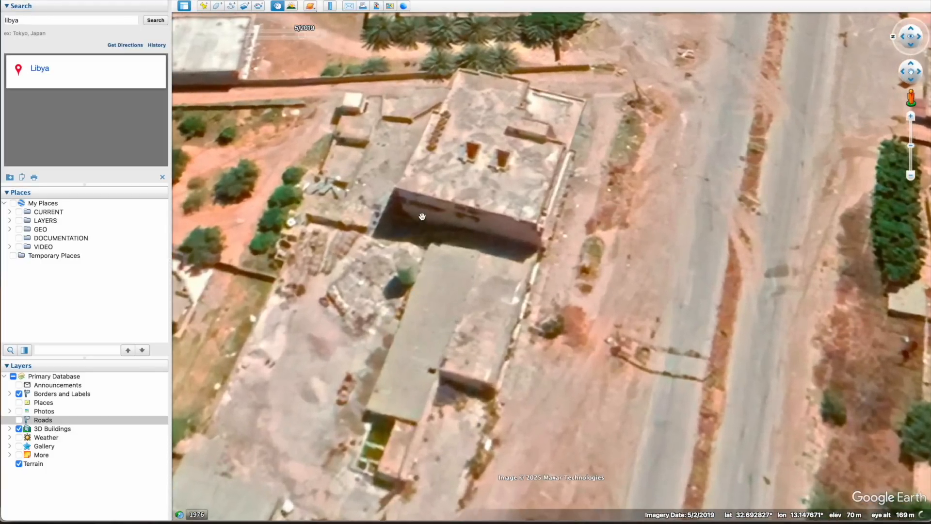
{"action": "key", "text": "super+Tab"}
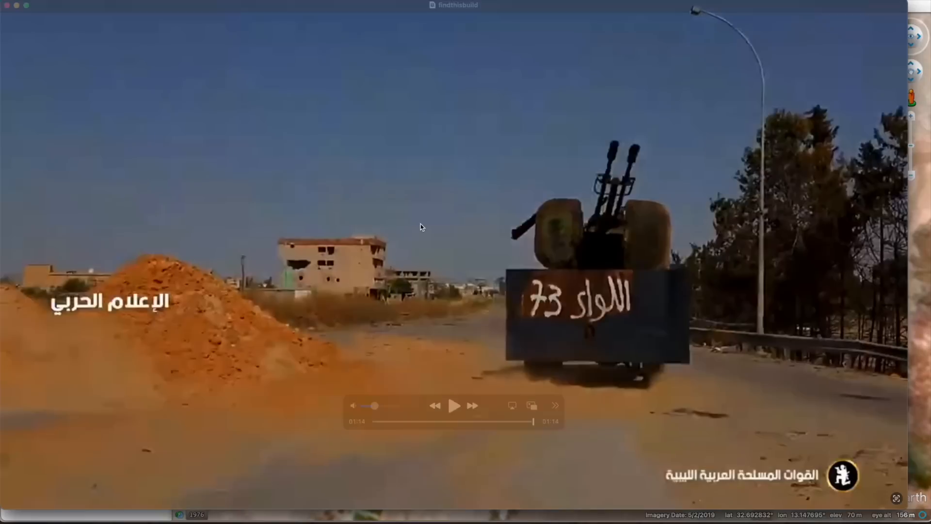
{"action": "key", "text": "super+Tab"}
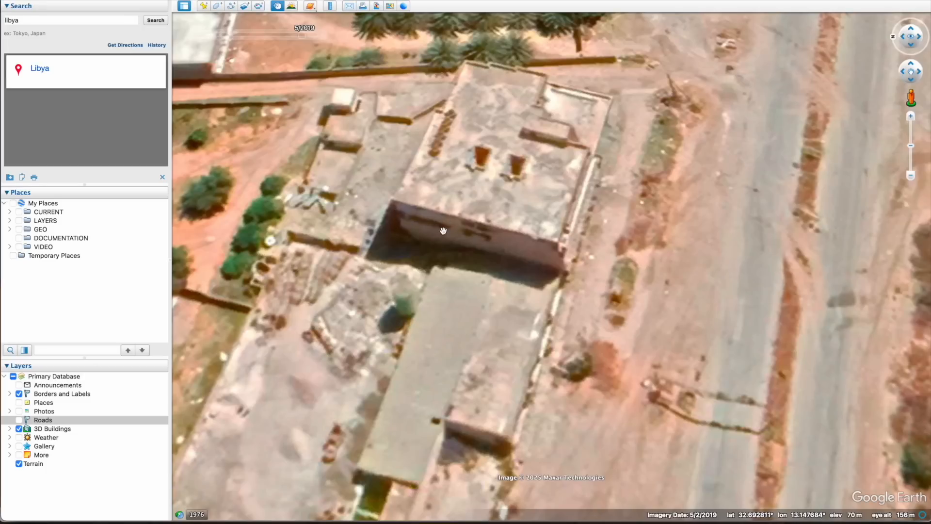
{"action": "key", "text": "super+Tab"}
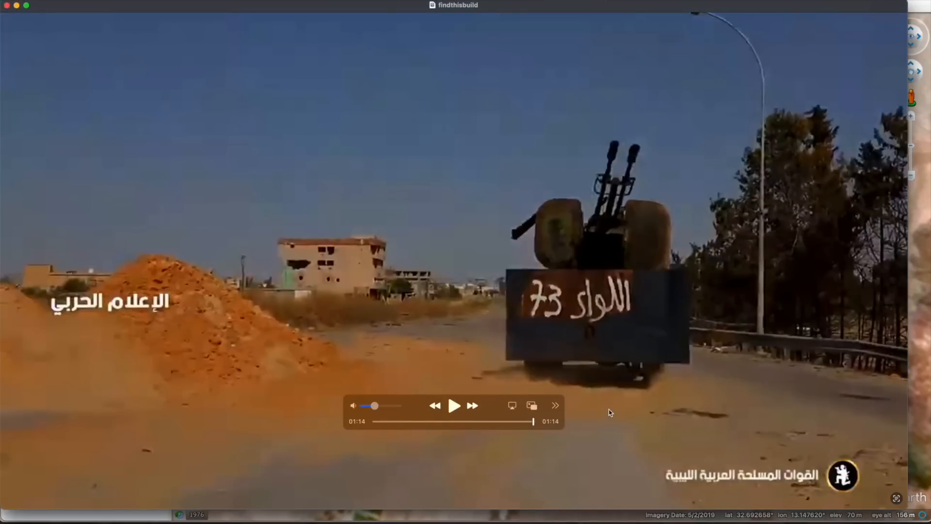
{"action": "key", "text": "super+Tab"}
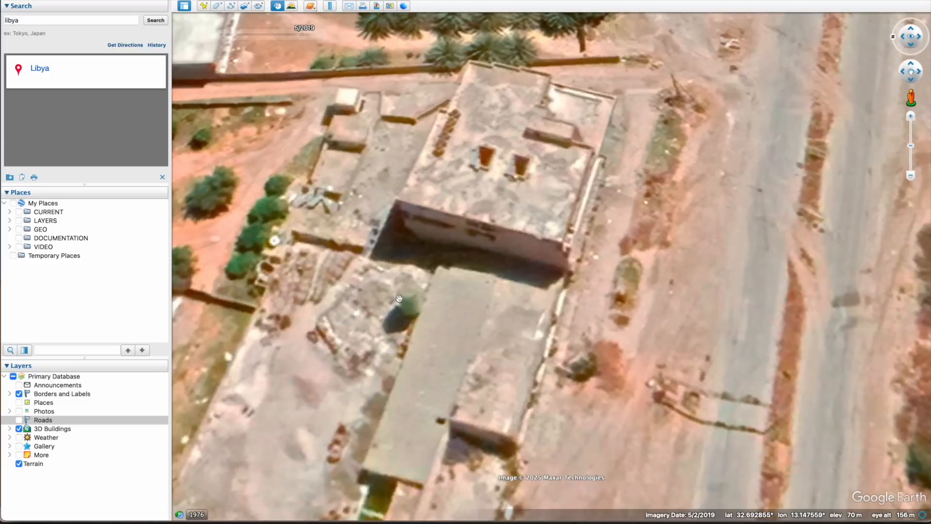
{"action": "key", "text": "super+Tab"}
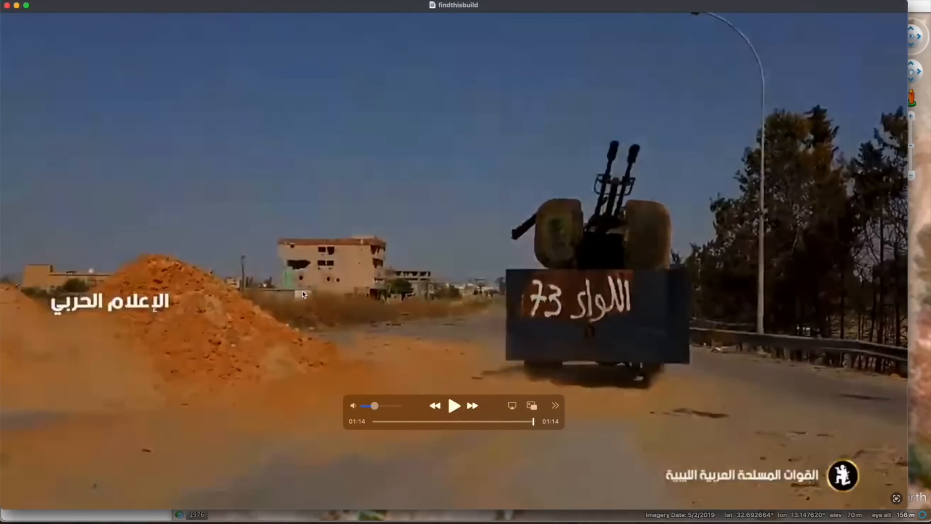
- Tilt the May 2019 imagery toward the horizon and compare the building's corner and side facade with the video frame
{"action": "key", "text": "super+Tab"}
{"action": "middle_click_drag", "start_coordinate": [438, 291], "coordinate": [441, 469]}
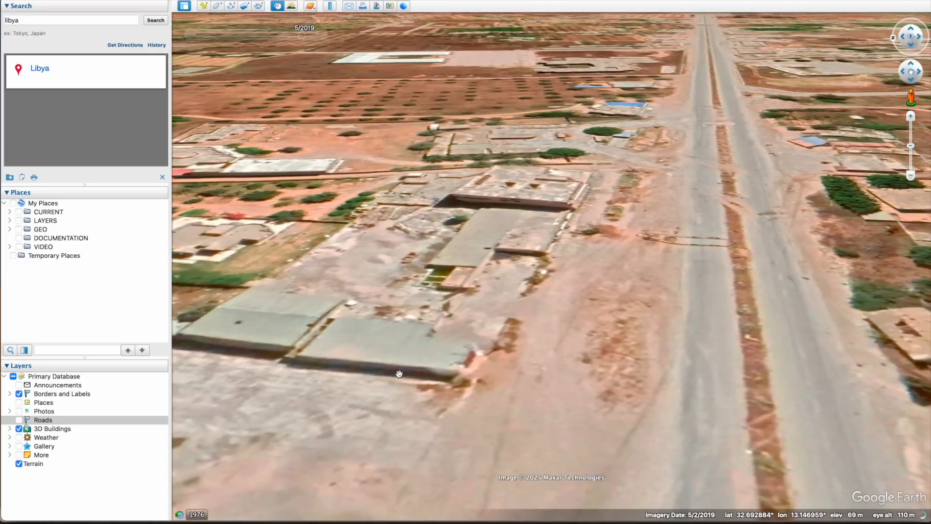
{"action": "left_click_drag", "start_coordinate": [450, 204], "coordinate": [424, 326]}
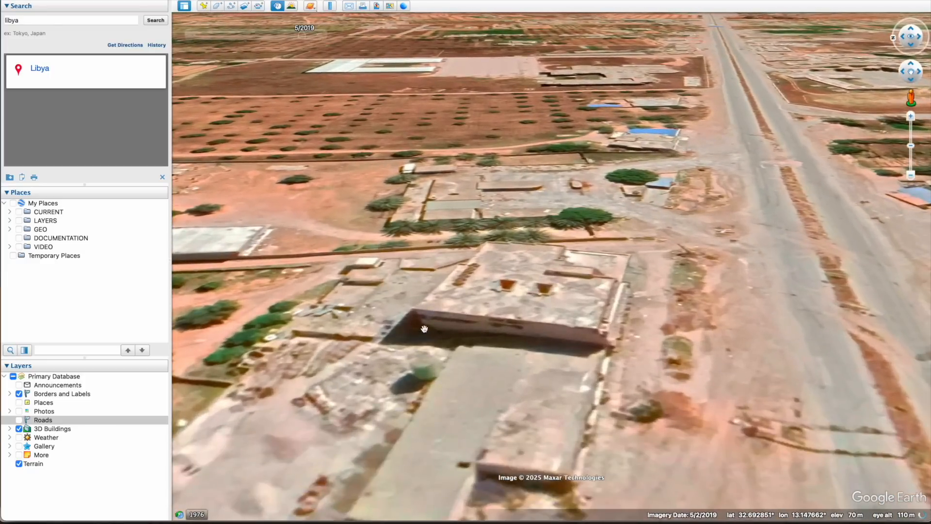
{"action": "key", "text": "super+Tab"}
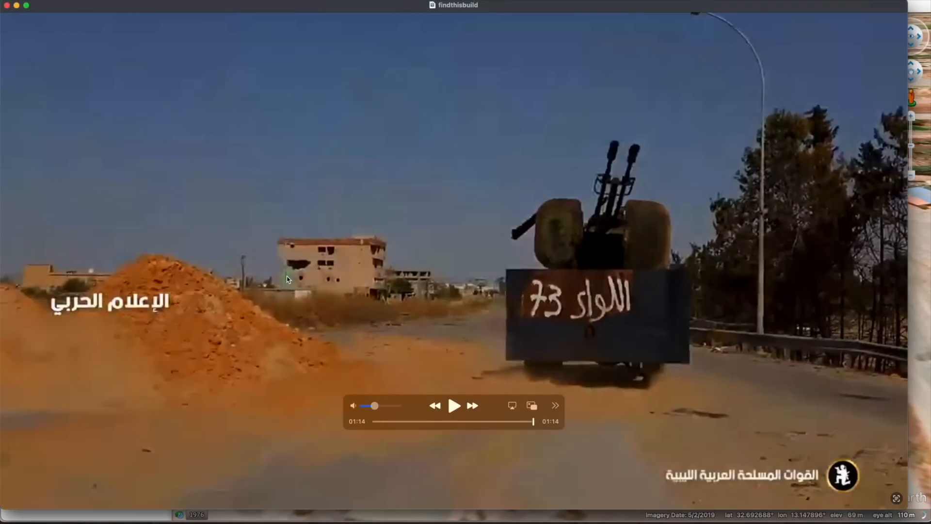
{"action": "key", "text": "super+Tab"}
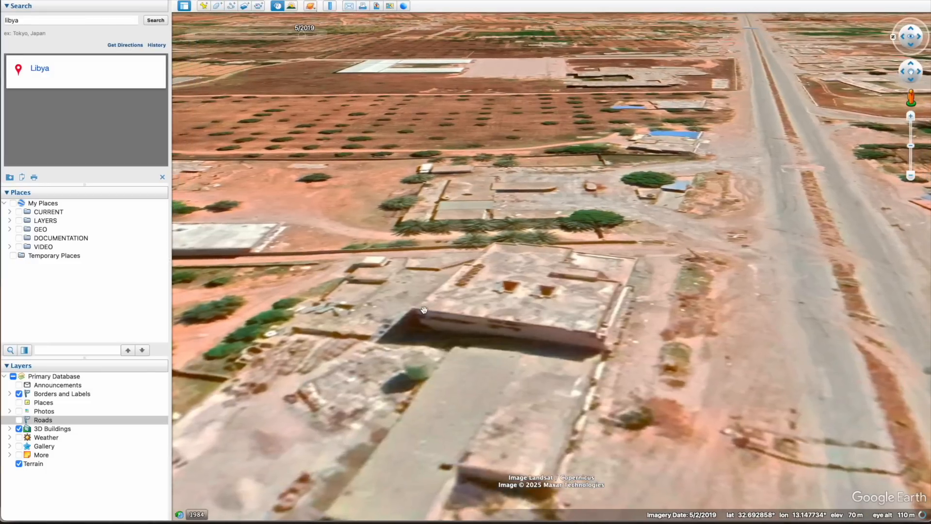
{"action": "key", "text": "super+Tab"}
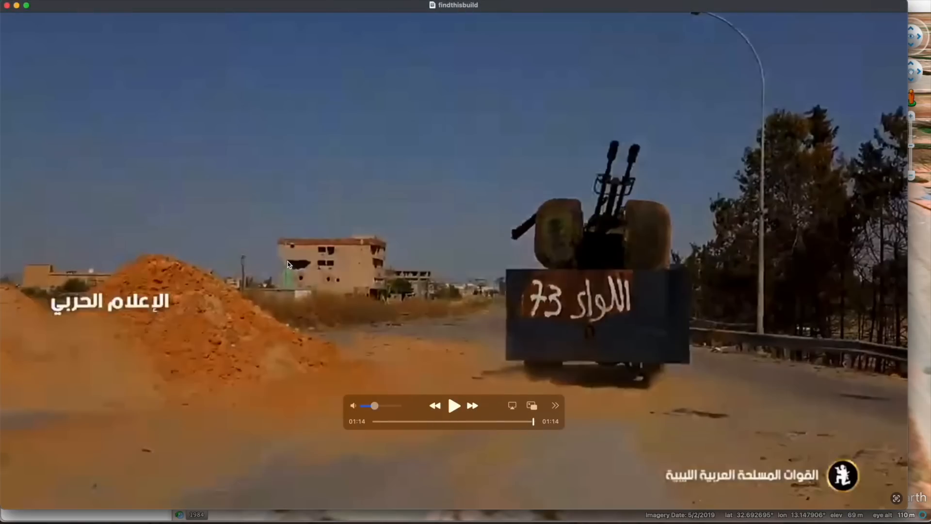
{"action": "key", "text": "super+Tab"}
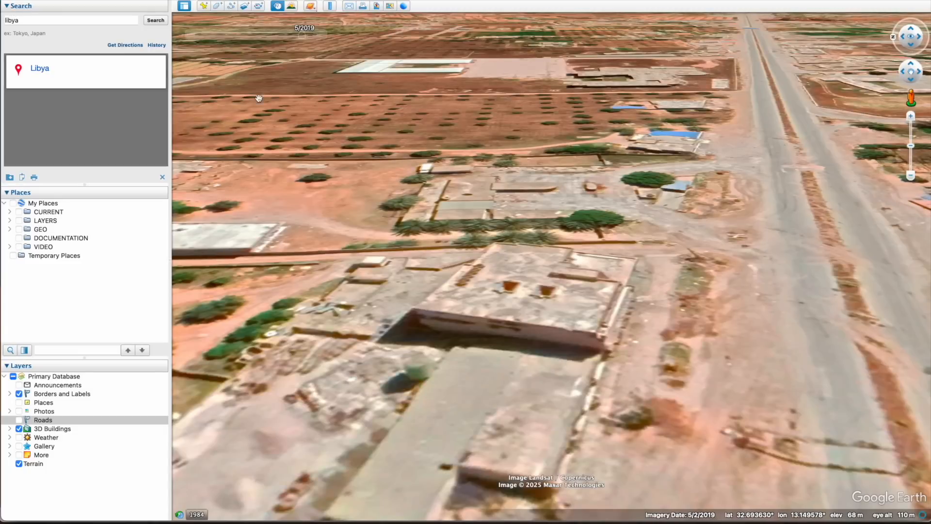
- Check the building in the January 2019, December 2018 and April 2019 imagery and return to May 2019
{"action": "left_click", "coordinate": [277, 6]}
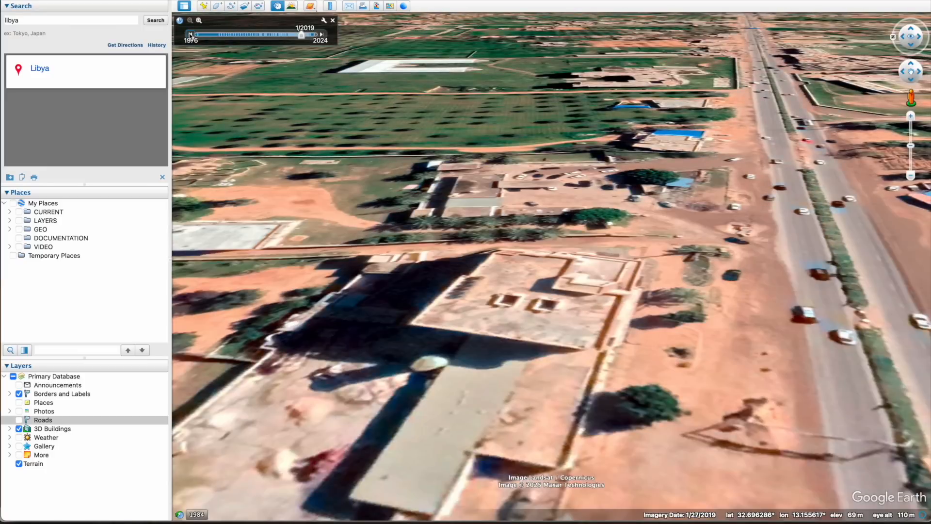
{"action": "left_click", "coordinate": [190, 35]}
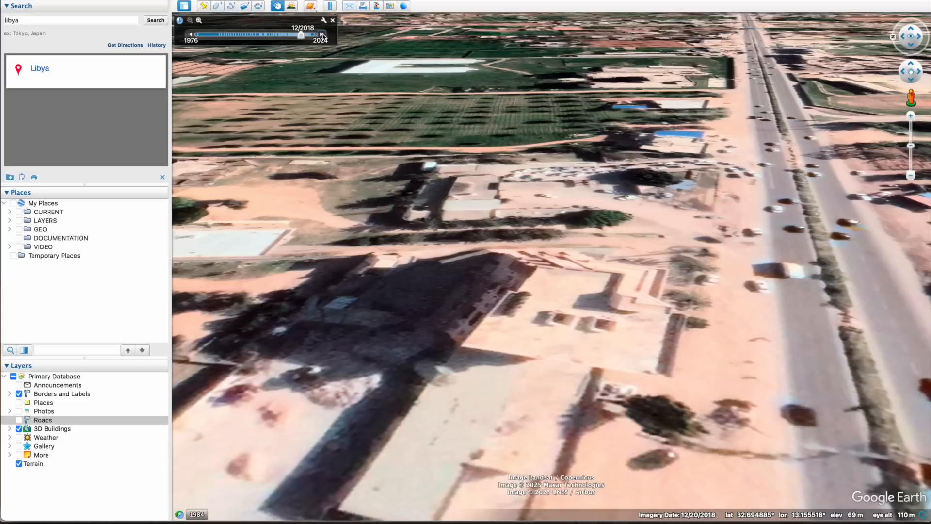
{"action": "left_click", "coordinate": [322, 35]}
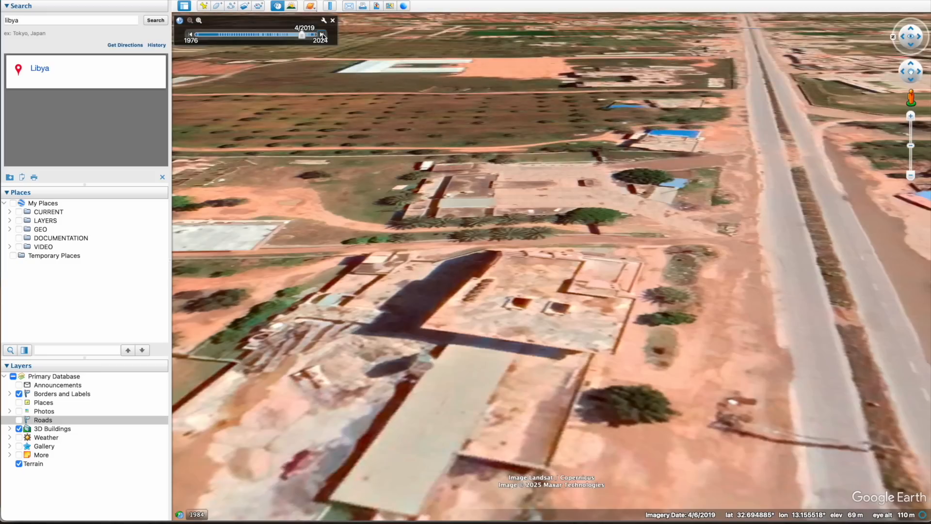
{"action": "left_click", "coordinate": [323, 36]}
- Hide the sidebar and view the building along the tree-lined highway in the May 2019 imagery
{"action": "left_click", "coordinate": [184, 6]}
{"action": "left_click_drag", "start_coordinate": [518, 221], "coordinate": [466, 283]}
{"action": "mouse_move", "coordinate": [464, 255]}
{"action": "middle_mouse_down"}
{"action": "mouse_move", "coordinate": [469, 300]}
{"action": "mouse_move", "coordinate": [464, 258]}
{"action": "mouse_move", "coordinate": [456, 297]}
{"action": "mouse_move", "coordinate": [457, 284]}
{"action": "middle_mouse_up"}
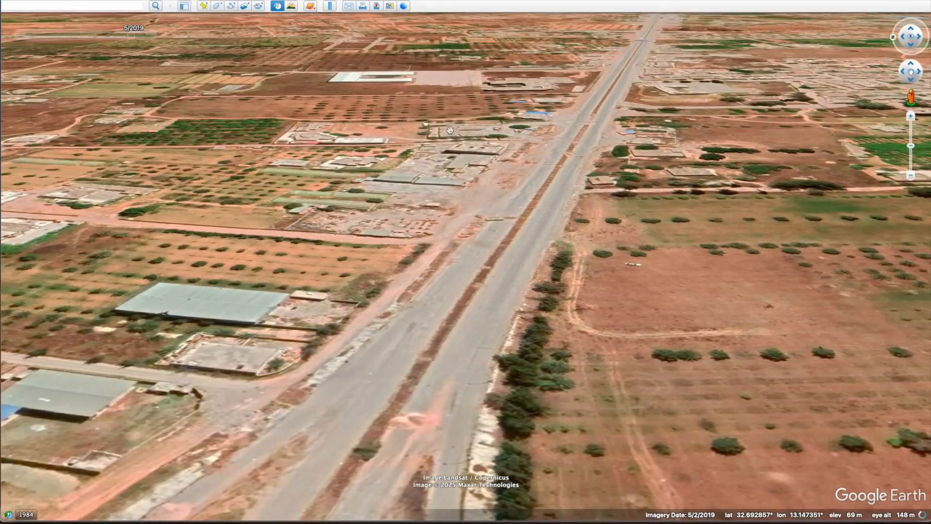
{"action": "middle_click_drag", "start_coordinate": [467, 246], "coordinate": [459, 17]}
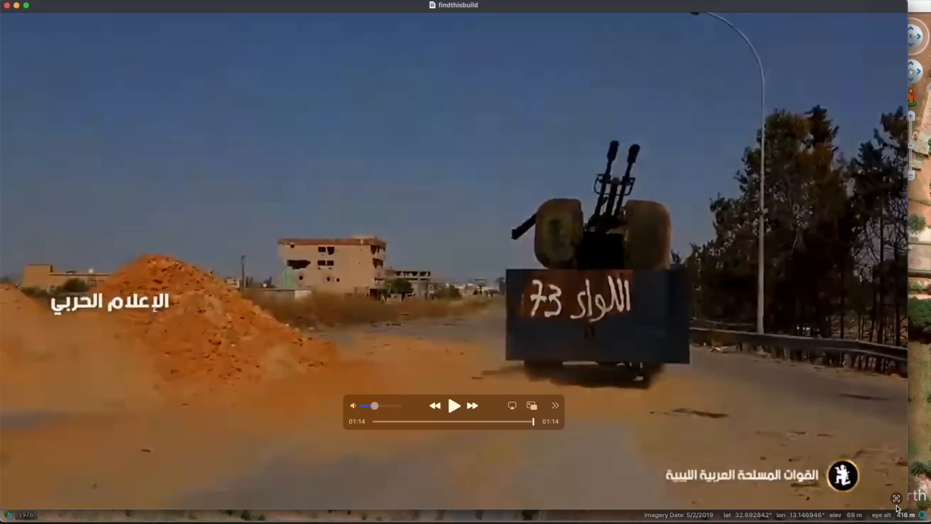
- Shrink the video window over the map and compare its building, road and trees with the May 2019 imagery
{"action": "left_click_drag", "start_coordinate": [903, 507], "coordinate": [471, 209]}
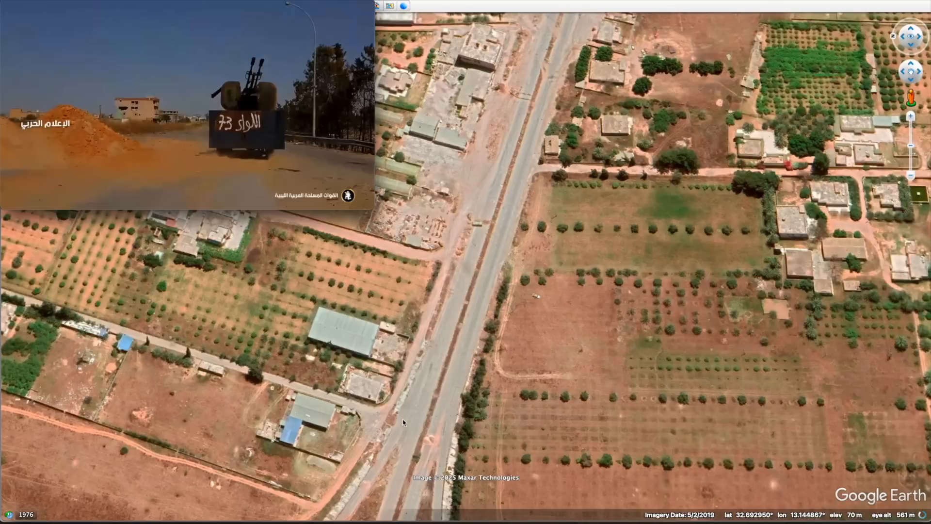
{"action": "left_click", "coordinate": [72, 129]}
{"action": "left_click", "coordinate": [426, 185]}
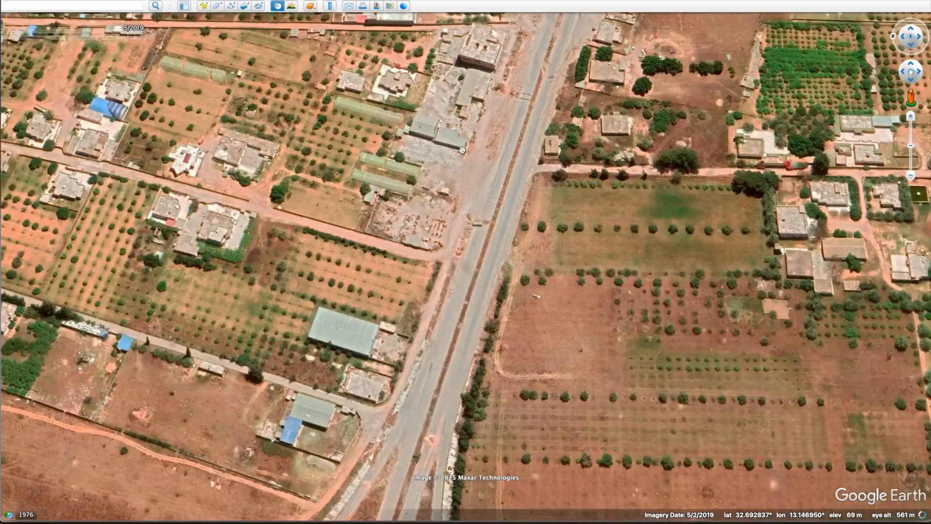
{"action": "key", "text": "super+Tab"}
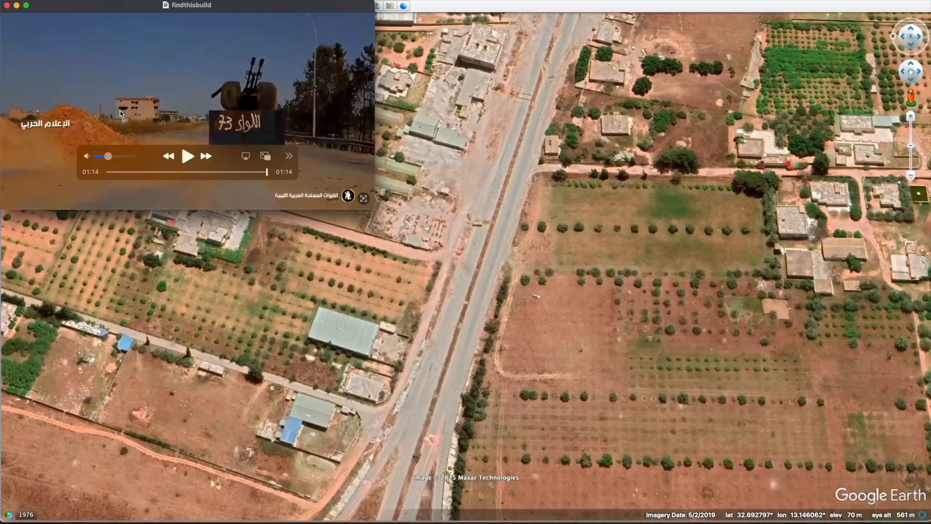
{"action": "key", "text": "super+Tab"}
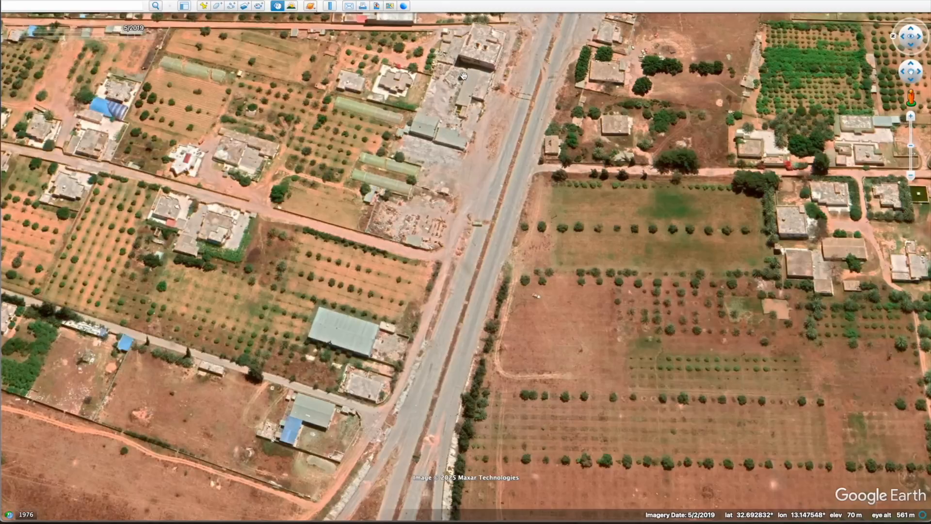
{"action": "key", "text": "super+Tab"}
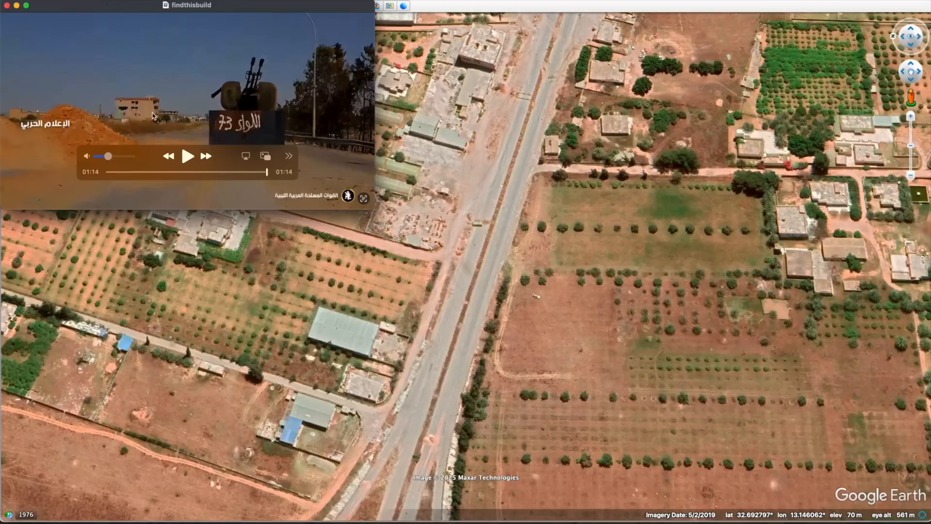
{"action": "key", "text": "super+Tab"}
{"action": "key", "text": "super+Tab"}
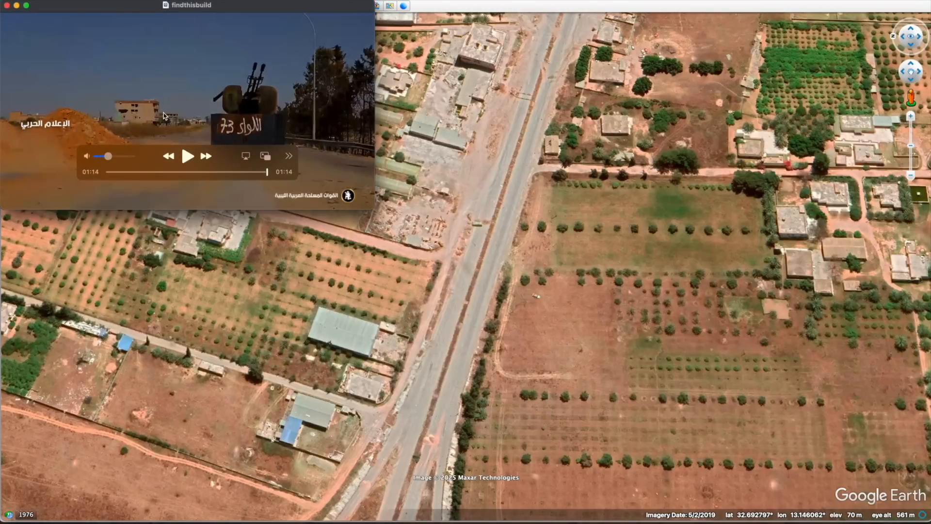
- Enlarge the video window and compare its building with close-up imagery from May and August 2019
{"action": "left_click_drag", "start_coordinate": [375, 208], "coordinate": [838, 470]}
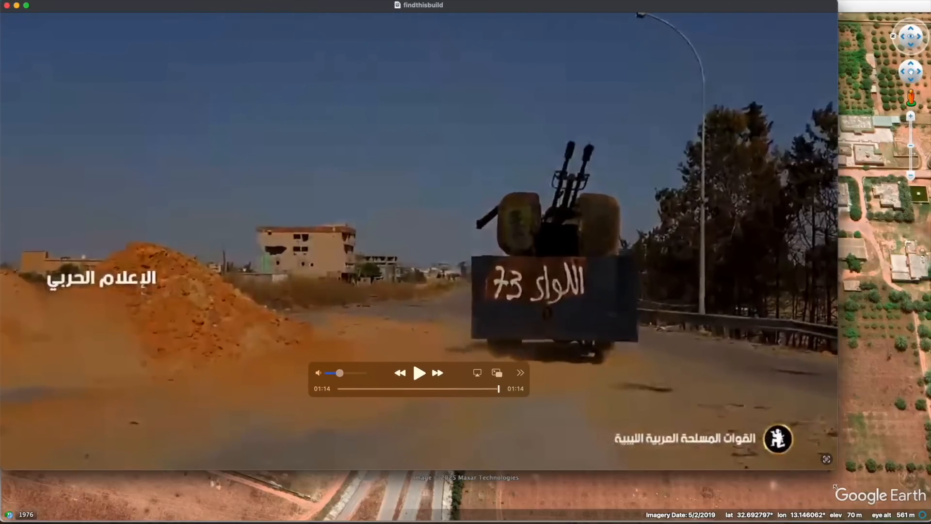
{"action": "left_click", "coordinate": [499, 389]}
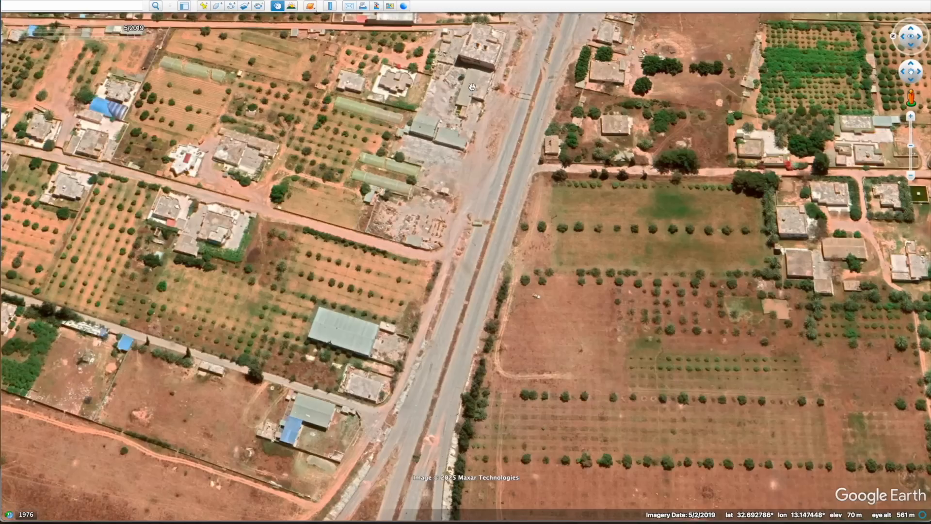
{"action": "left_click_drag", "start_coordinate": [485, 48], "coordinate": [483, 191]}
{"action": "scroll", "coordinate": [484, 191], "scroll_direction": "up", "scroll_amount": 3}
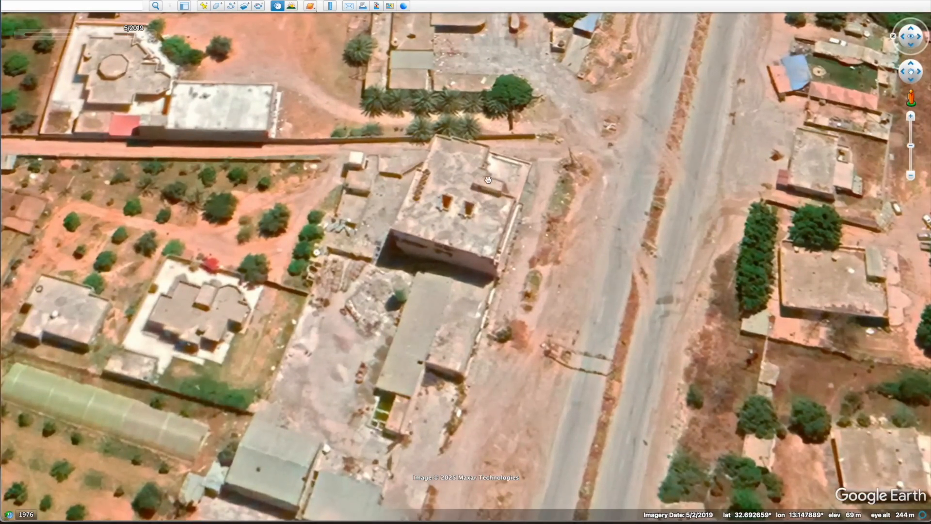
{"action": "left_click_drag", "start_coordinate": [474, 276], "coordinate": [468, 250]}
{"action": "scroll", "coordinate": [455, 241], "scroll_direction": "down", "scroll_amount": 2}
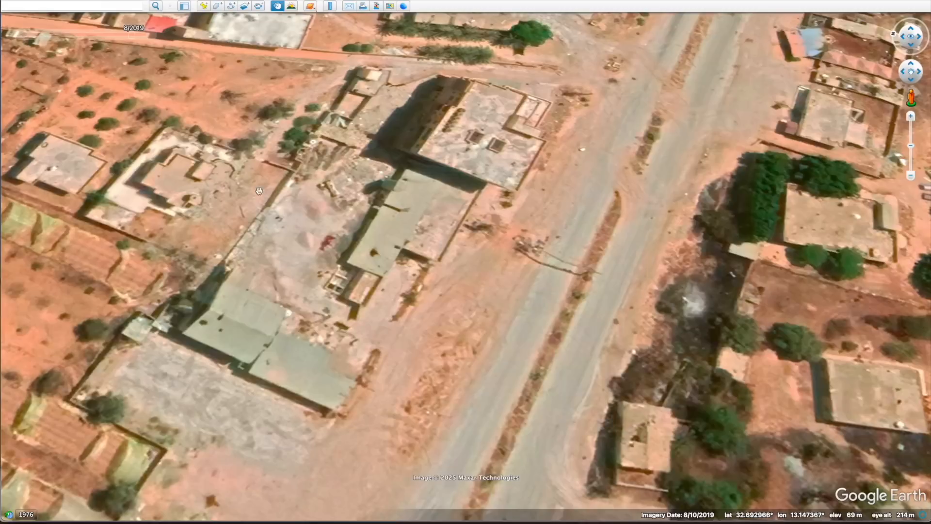
{"action": "left_click", "coordinate": [19, 34]}
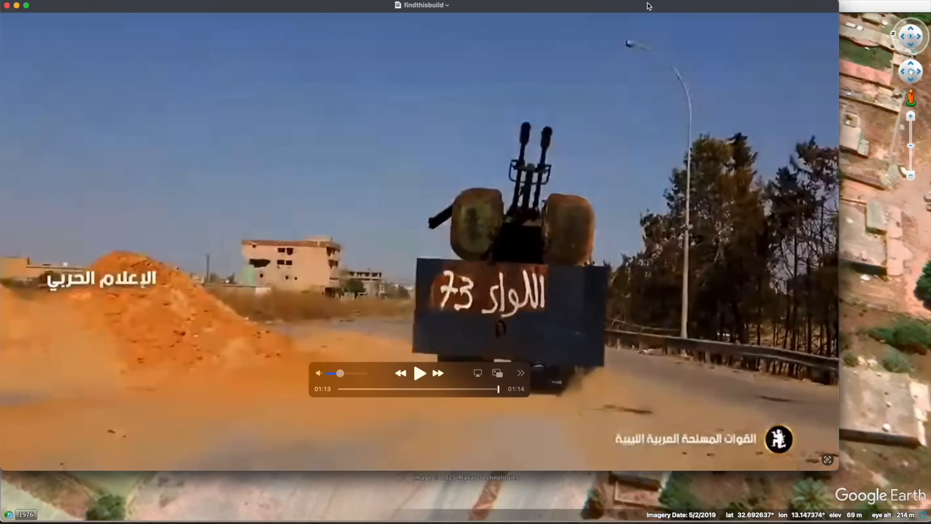
- Reset the May 2019 view to north-up and frame the center of the highway interchange
{"action": "key", "text": "super+w"}
{"action": "scroll", "coordinate": [553, 179], "scroll_direction": "down", "scroll_amount": 5}
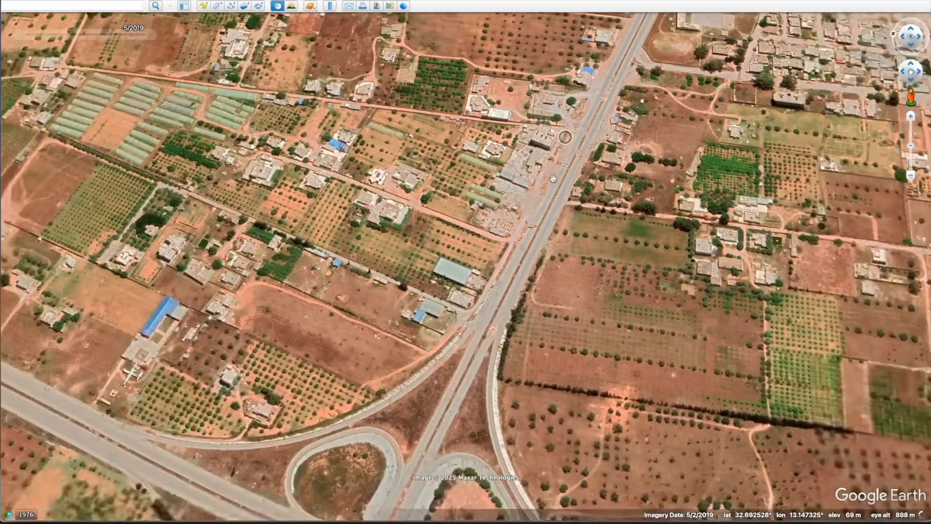
{"action": "key", "text": "r"}
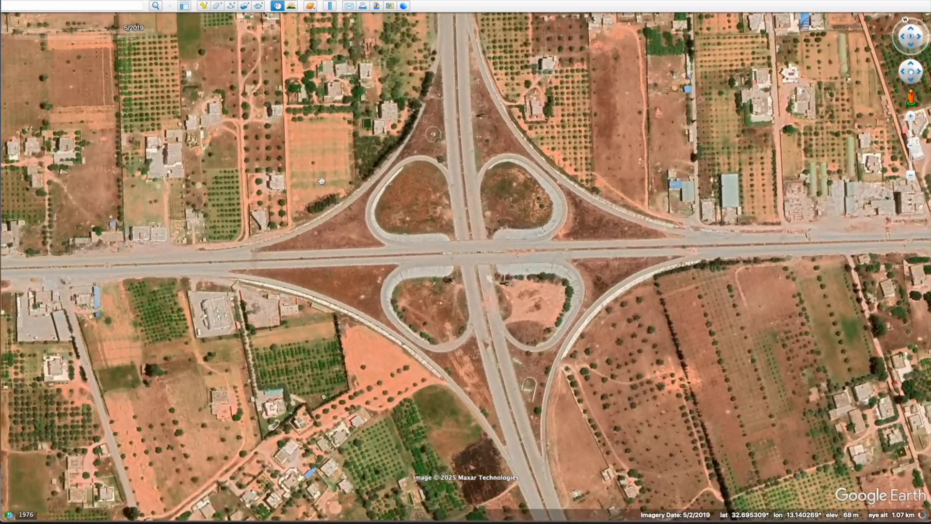
{"action": "scroll", "coordinate": [458, 261], "scroll_direction": "up", "scroll_amount": 4}
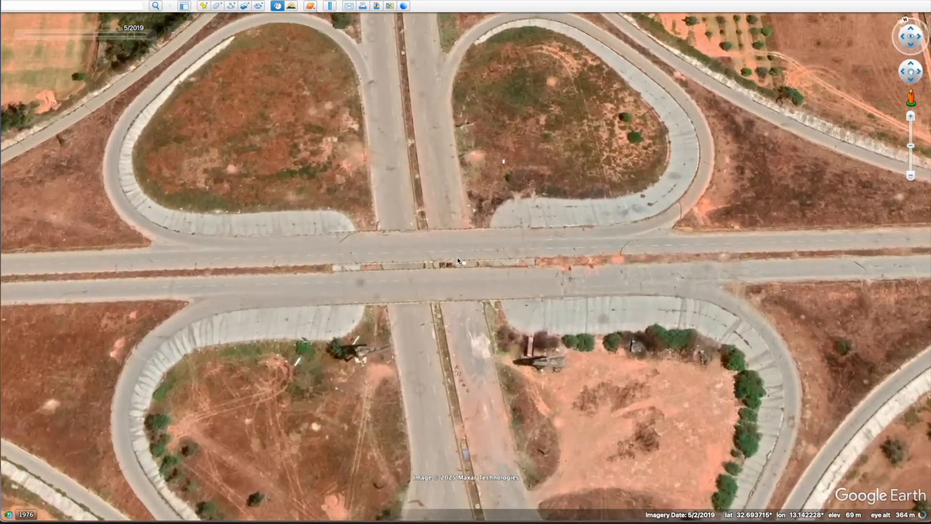
- Move the video to 0:47 and examine the trees and guardrail beside the road for comparison with the interchange
{"action": "key", "text": "super+Tab"}
{"action": "left_click_drag", "start_coordinate": [491, 390], "coordinate": [441, 389]}
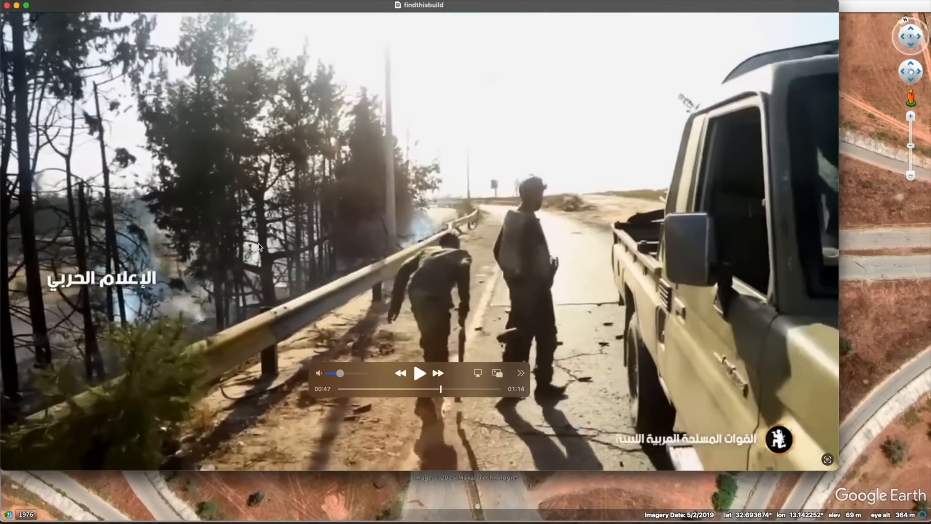
{"action": "key", "text": "super+Tab"}
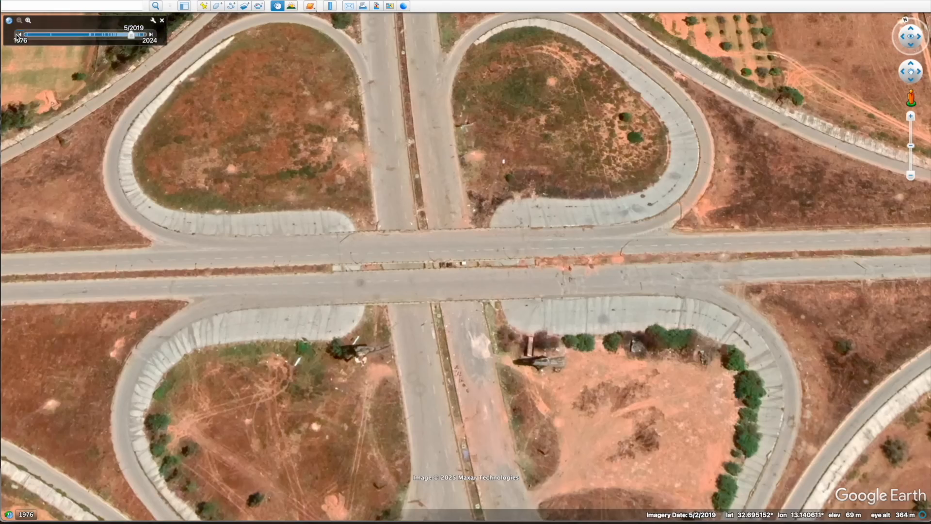
- Compare the highway interchange's loops, overpass and vegetation in historical imagery from June, May, April and March 2019
{"action": "left_click", "coordinate": [18, 35]}
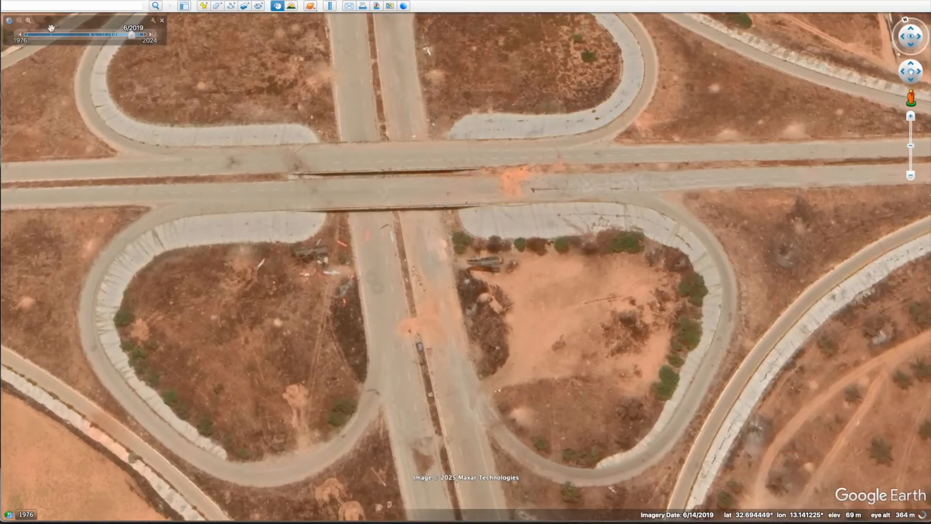
{"action": "left_click", "coordinate": [20, 35]}
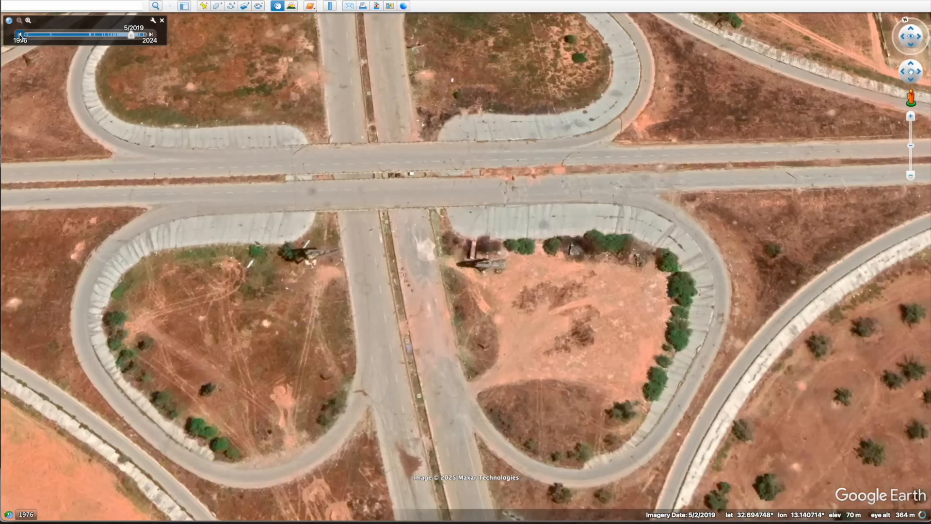
{"action": "scroll", "coordinate": [370, 137], "scroll_direction": "down", "scroll_amount": 5}
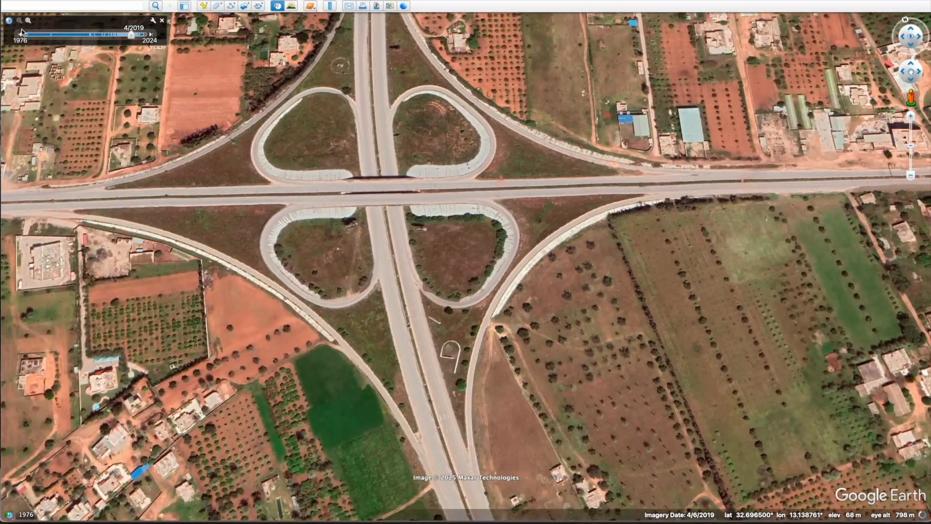
{"action": "left_click", "coordinate": [19, 36]}
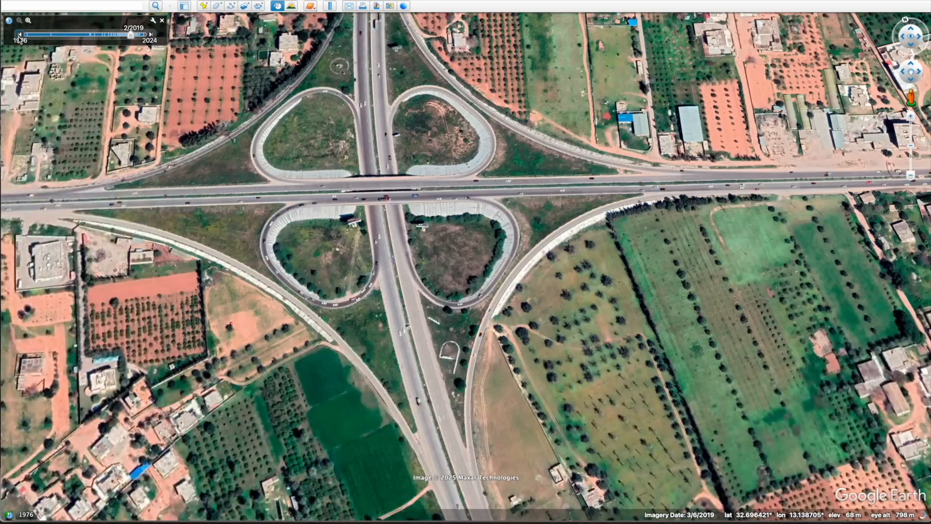
{"action": "scroll", "coordinate": [413, 184], "scroll_direction": "up", "scroll_amount": 2}
{"action": "scroll", "coordinate": [413, 184], "scroll_direction": "up", "scroll_amount": 2}
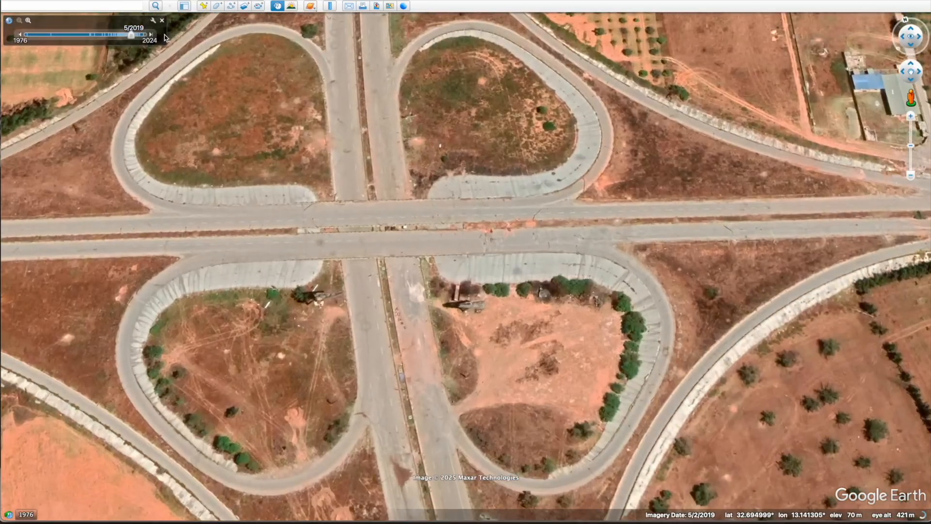
- Switch the interchange to the June 2019 imagery and examine it together with the highway and roadside buildings to its east
{"action": "left_click", "coordinate": [151, 35]}
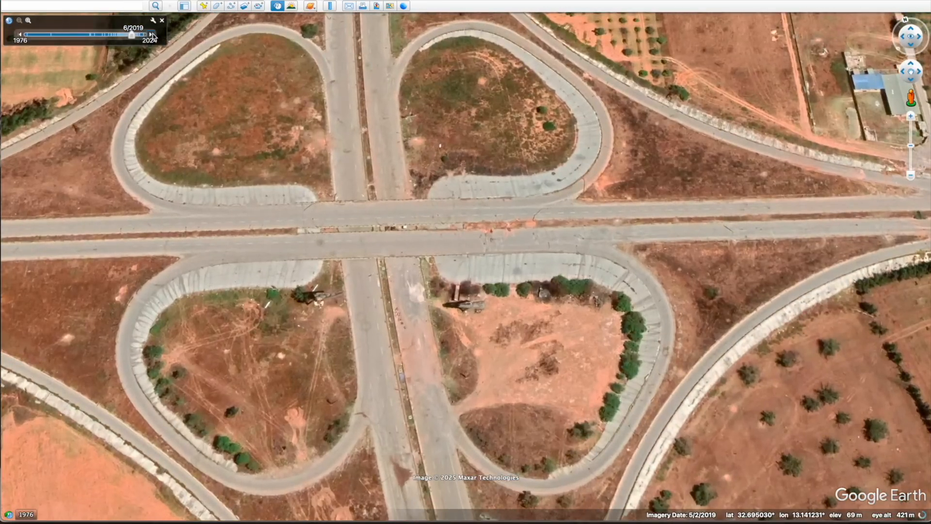
{"action": "left_click_drag", "start_coordinate": [388, 217], "coordinate": [382, 186]}
{"action": "mouse_move", "coordinate": [470, 485]}
{"action": "left_mouse_down"}
{"action": "mouse_move", "coordinate": [469, 146]}
{"action": "mouse_move", "coordinate": [479, 399]}
{"action": "mouse_move", "coordinate": [498, 491]}
{"action": "left_mouse_up"}
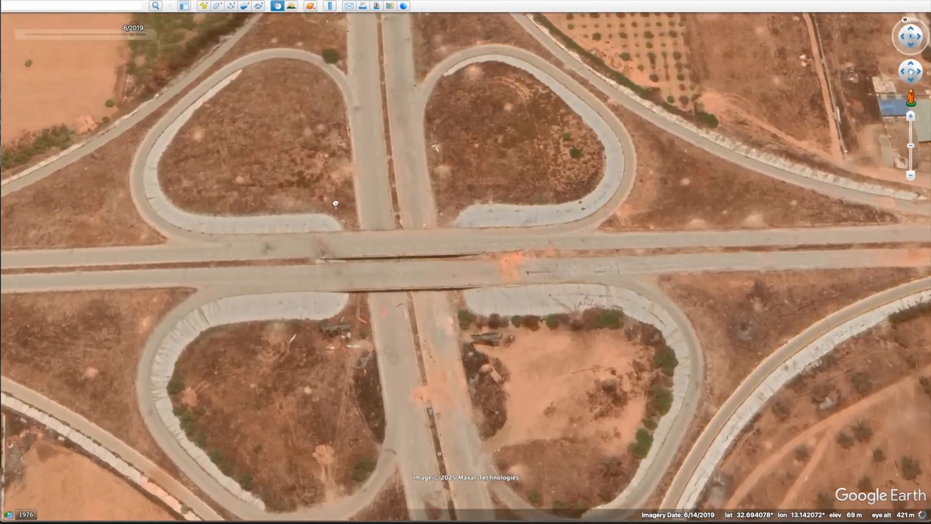
{"action": "left_click_drag", "start_coordinate": [630, 218], "coordinate": [218, 199]}
{"action": "left_click_drag", "start_coordinate": [518, 195], "coordinate": [177, 243]}
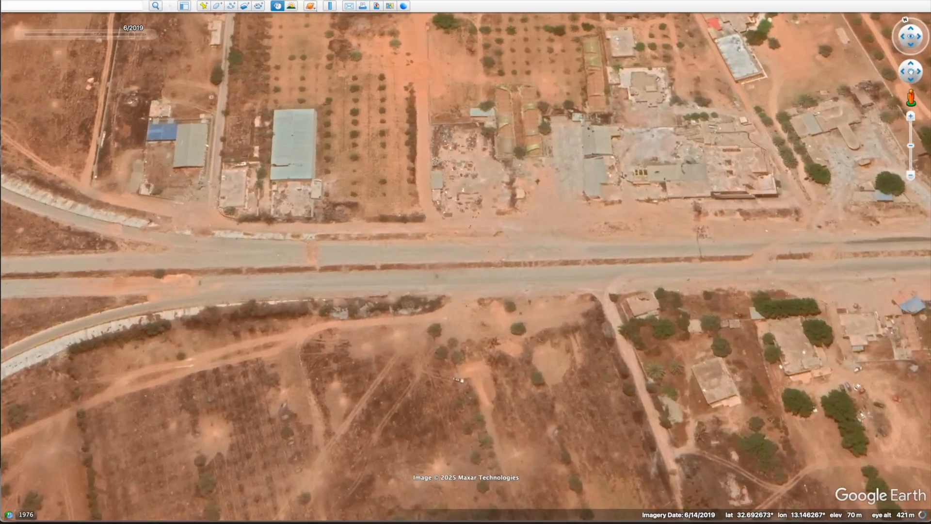
- Compare the roadside buildings and trees east of the interchange in July 2019 imagery and in imagery from January through May 2019
{"action": "left_click", "coordinate": [152, 34]}
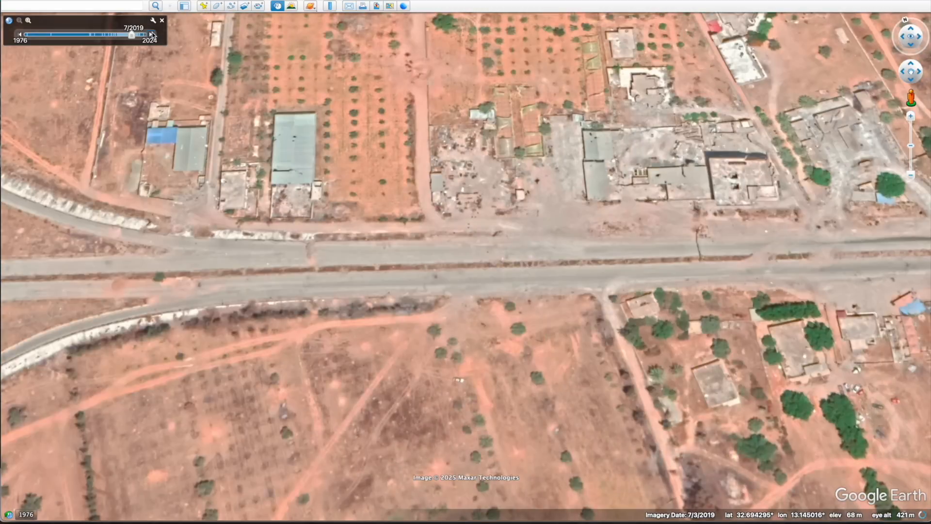
{"action": "left_click", "coordinate": [152, 34]}
{"action": "left_click", "coordinate": [152, 34]}
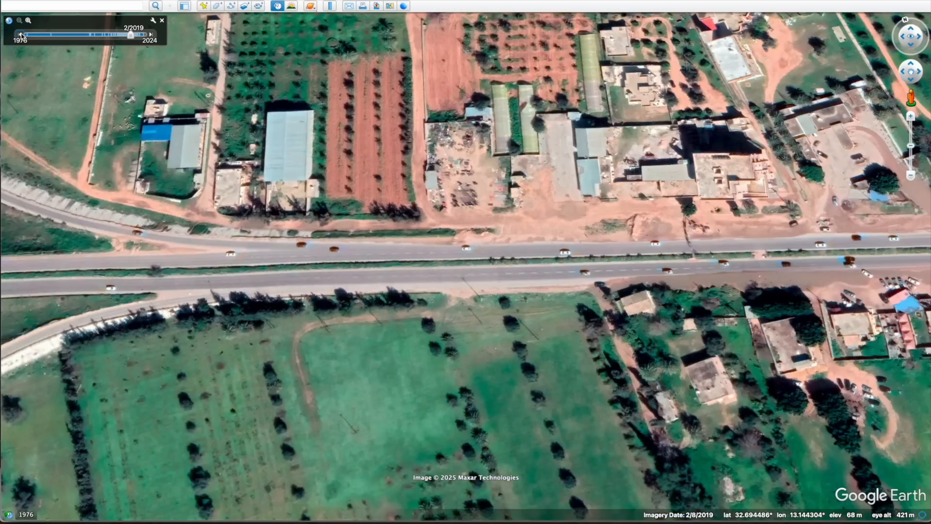
{"action": "left_click", "coordinate": [20, 34]}
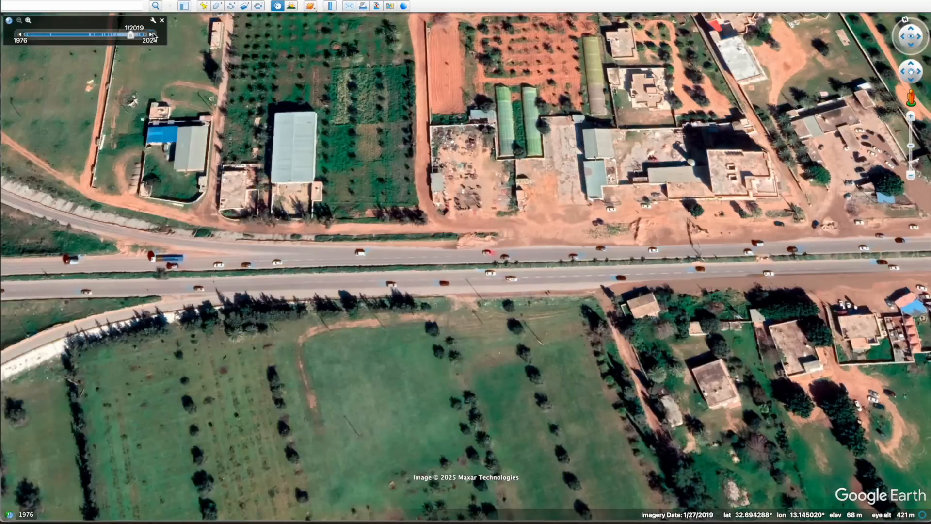
{"action": "left_click", "coordinate": [152, 34]}
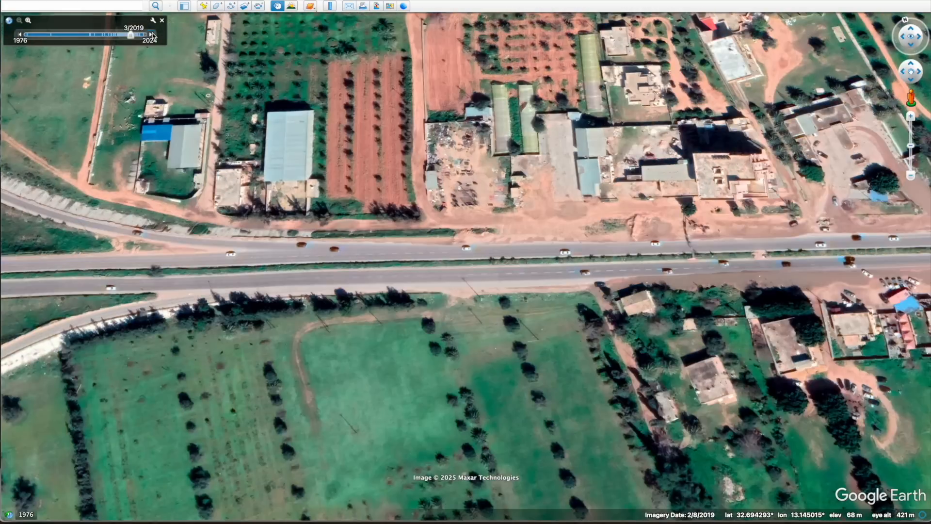
{"action": "left_click", "coordinate": [152, 34]}
{"action": "left_click", "coordinate": [152, 35]}
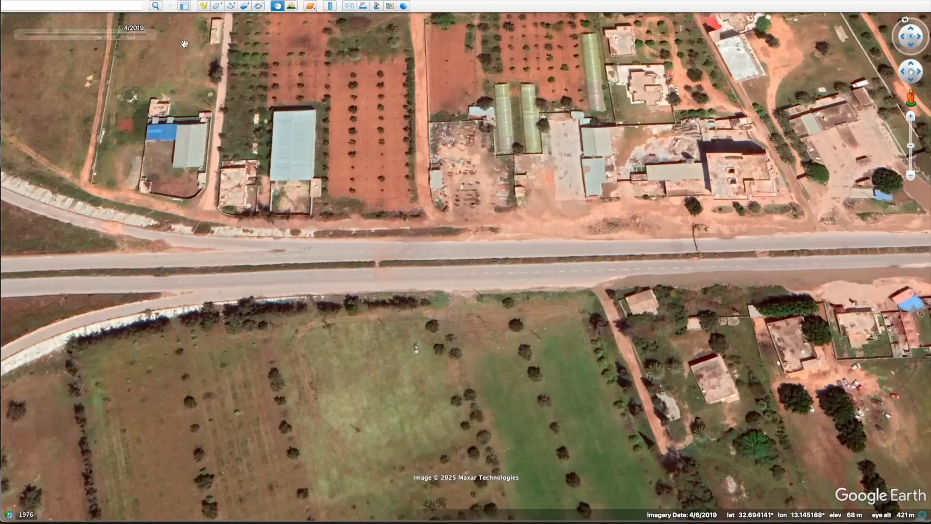
{"action": "left_click", "coordinate": [152, 35]}
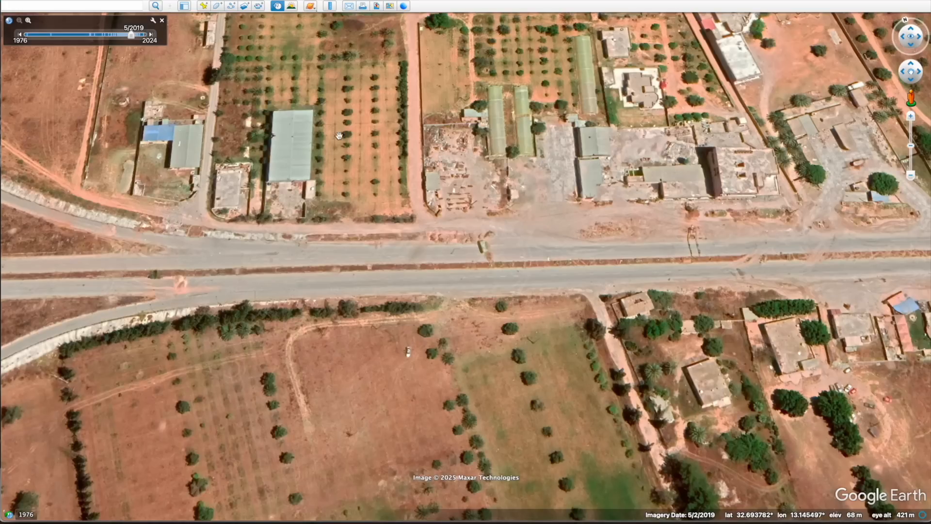
- Follow the highway north of the interchange in the May 2019 imagery and examine the side-road junction close up
{"action": "left_click_drag", "start_coordinate": [355, 178], "coordinate": [698, 217]}
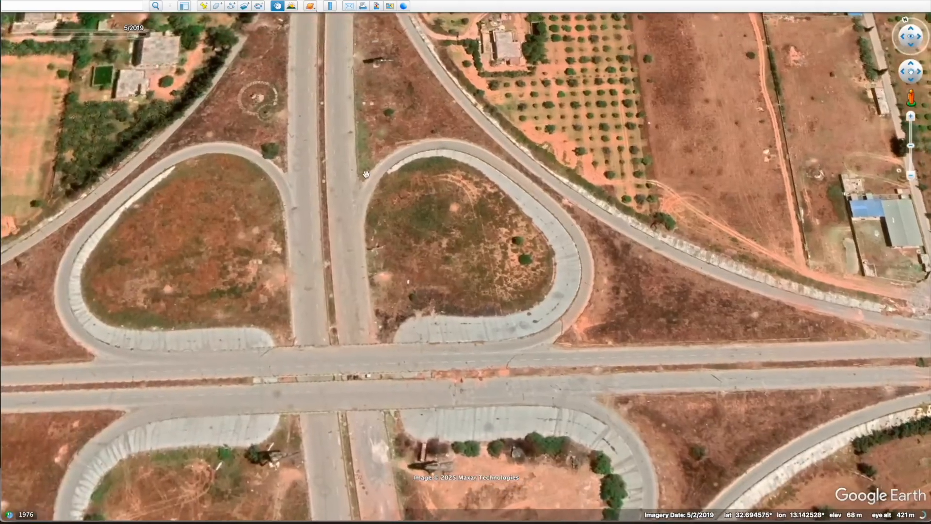
{"action": "left_click_drag", "start_coordinate": [366, 173], "coordinate": [467, 322]}
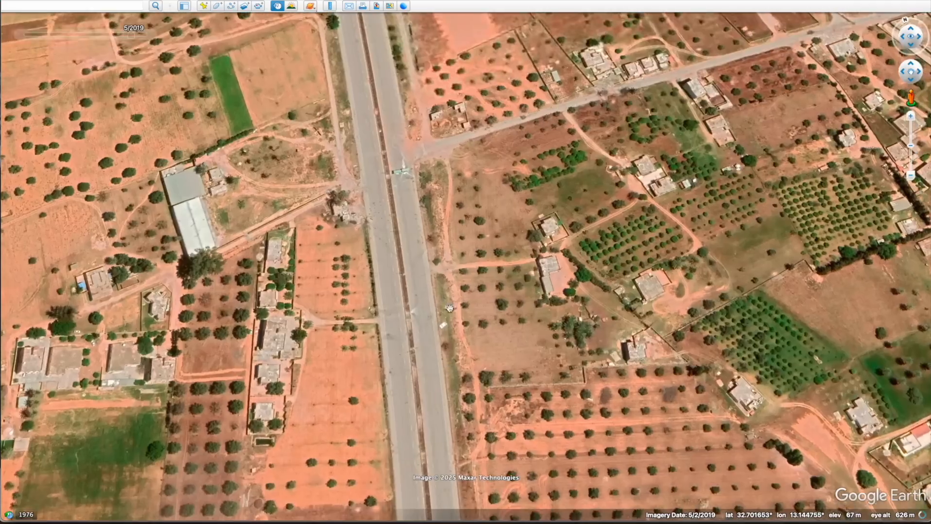
{"action": "scroll", "coordinate": [450, 309], "scroll_direction": "up", "scroll_amount": 5}
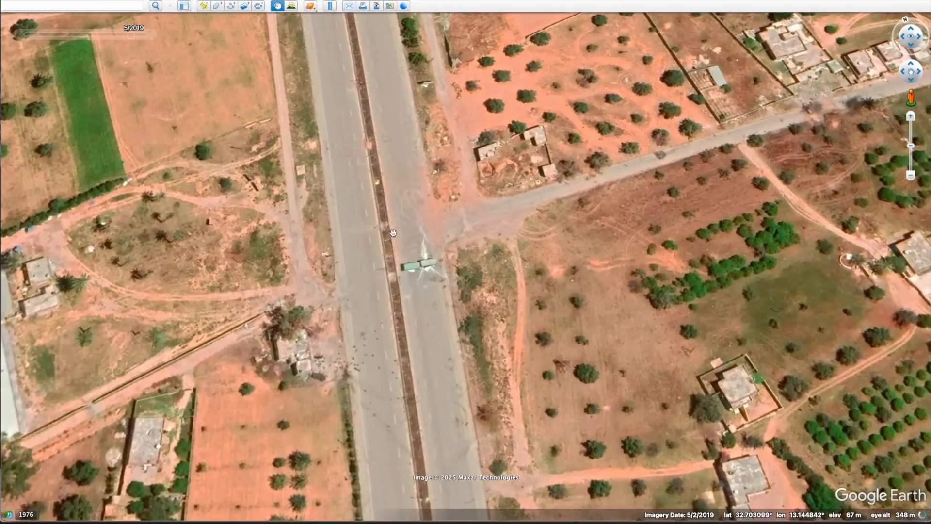